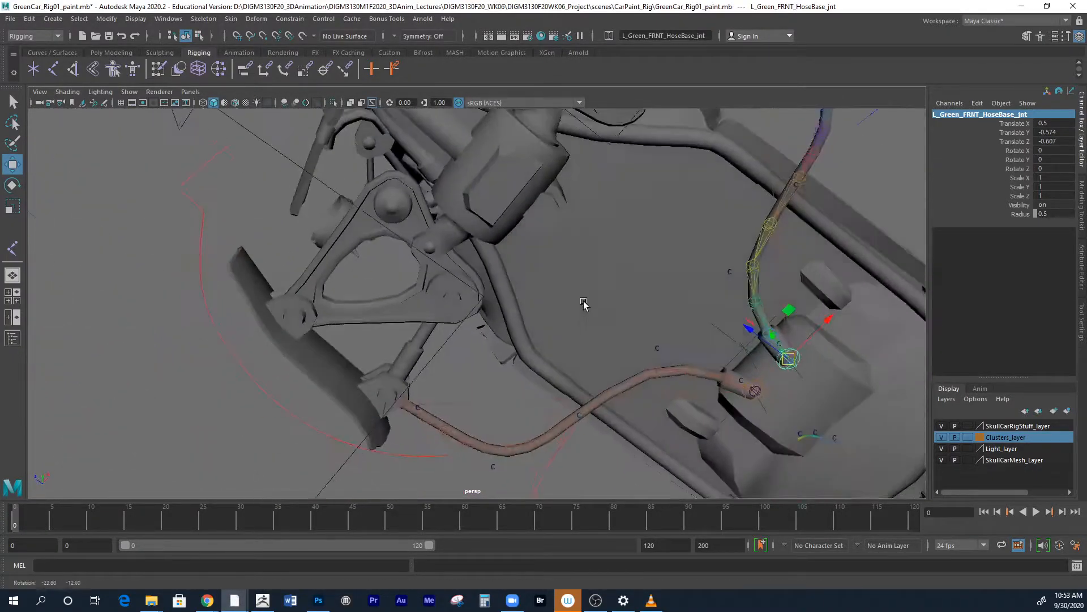
Rotate the right front paddle control, R_SKull_FrontPaddle_Ctl, about 36 degrees in Y to check how its hose deforms
left_click_drag(338, 418, 317, 463)
mouse_move(534, 422)
left_mouse_down("alt")
mouse_move(567, 420)
mouse_move(590, 376)
mouse_move(531, 441)
mouse_move(485, 422)
mouse_move(517, 417)
left_mouse_up("alt")
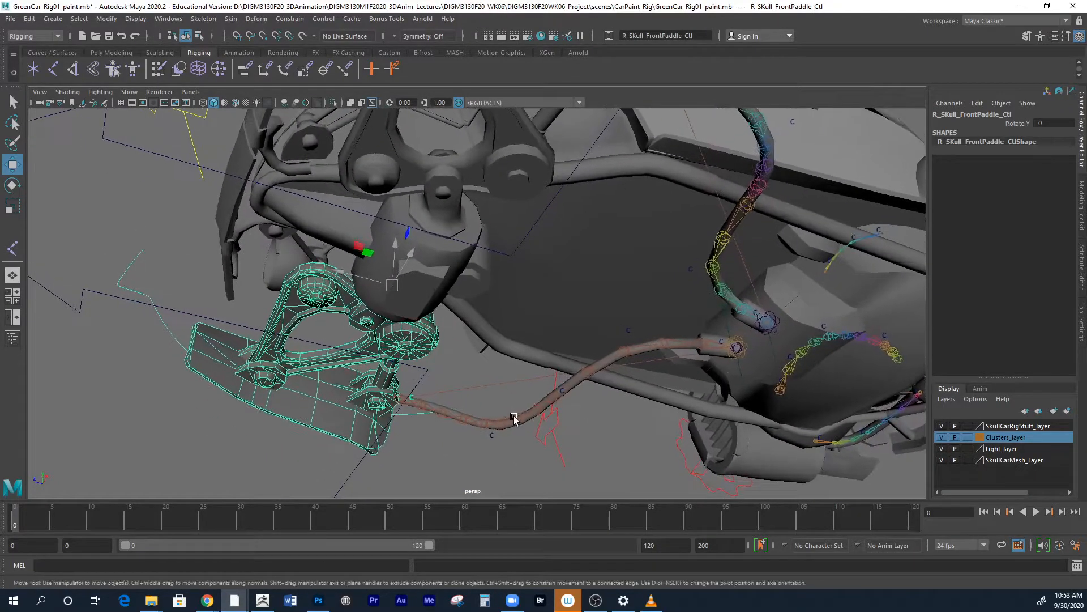
key("e")
left_click_drag(384, 253, 409, 265)
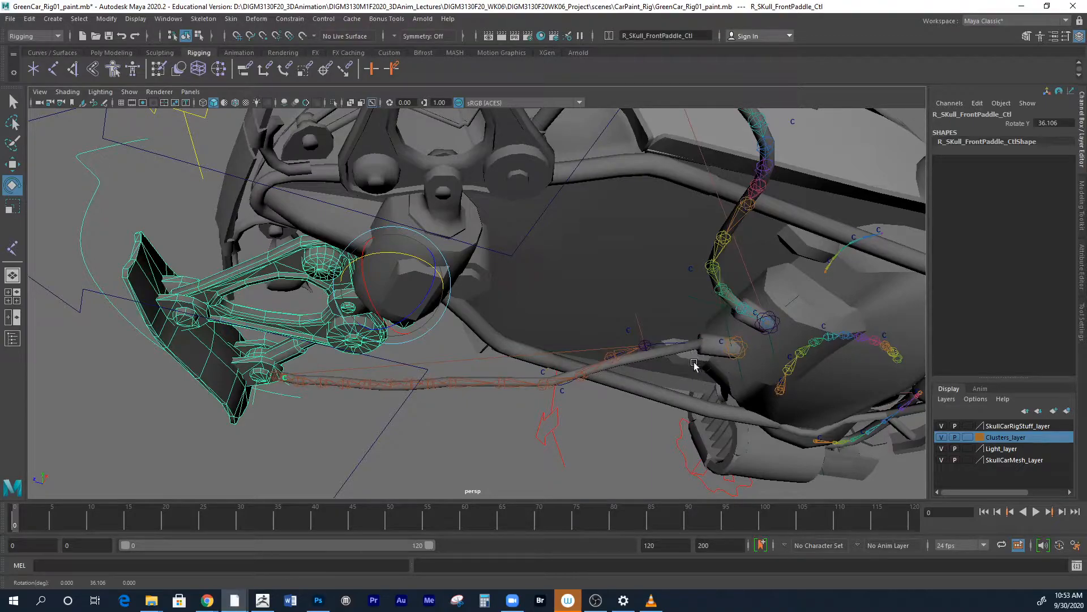
Test-rotate the left front control, L_SKull_Front_Ctl, about -52 degrees in Y, and undo the rotation
left_click_drag(703, 371, 557, 359, "alt")
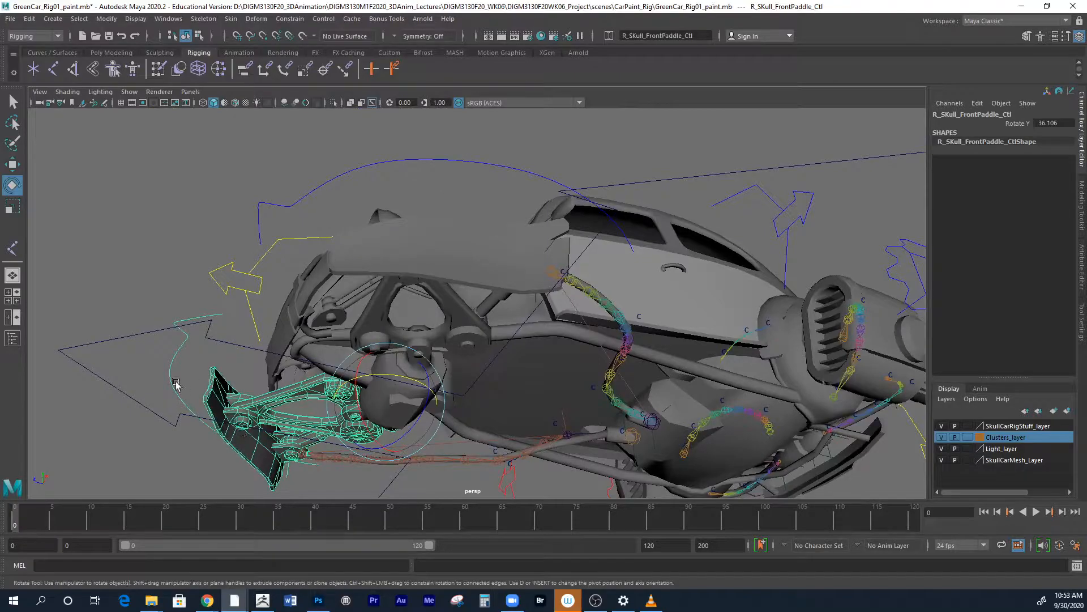
left_click(419, 161)
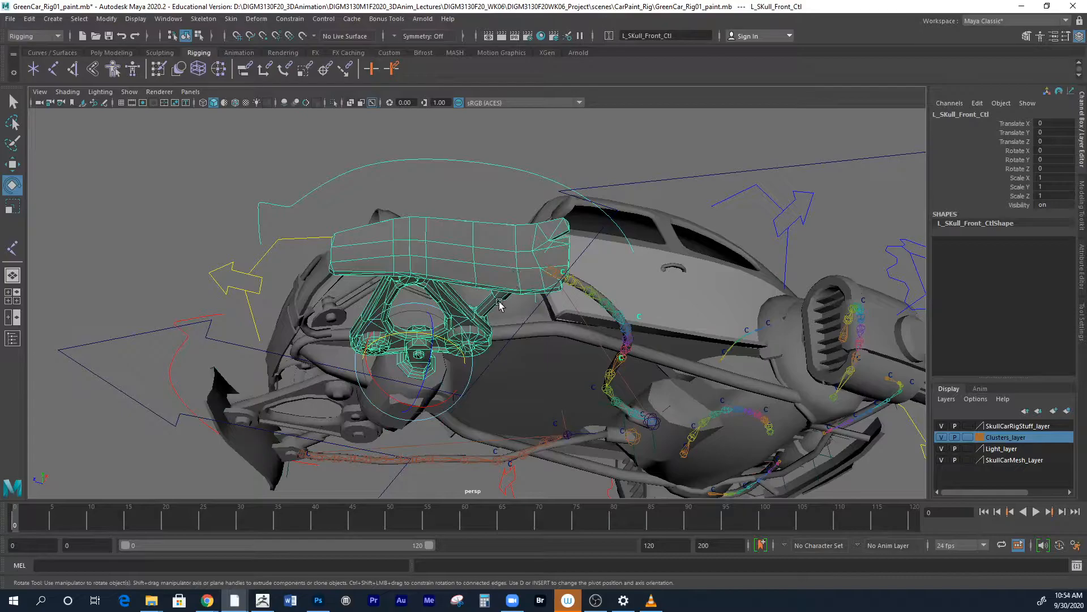
middle_click_drag(502, 302, 504, 296)
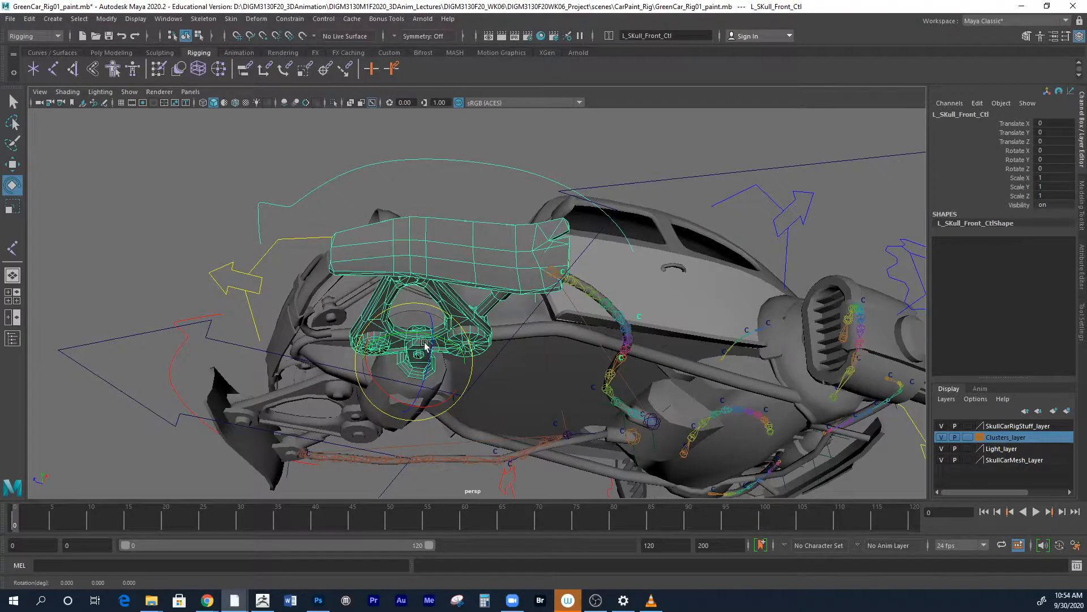
middle_click_drag(415, 332, 359, 336)
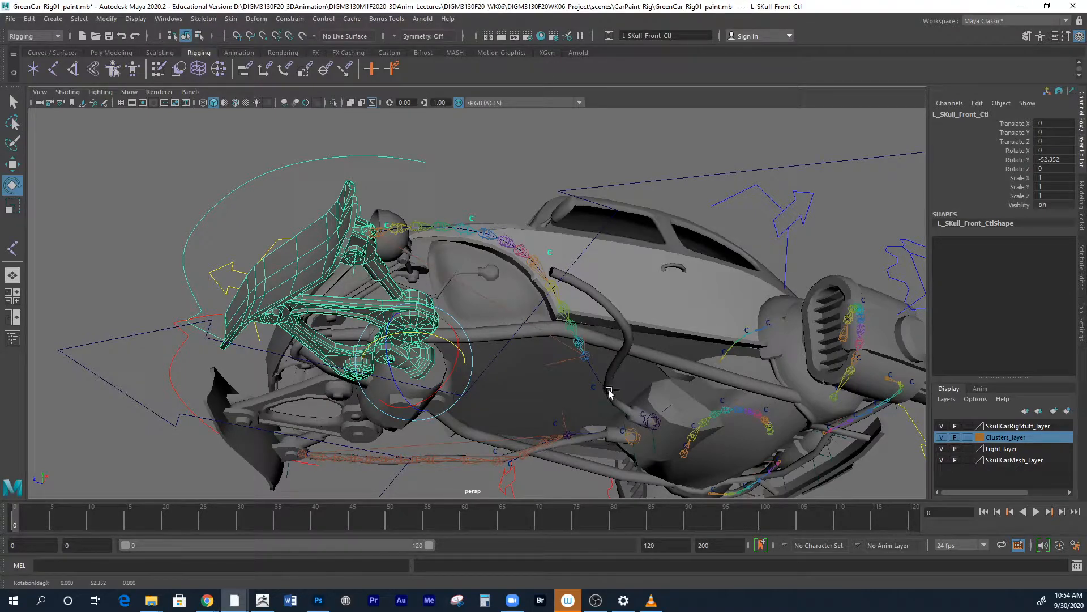
key("ctrl+z")
Bind the left front hose mesh to its joint hierarchy with the Closest distance method and max influences of 3
right_click_drag(620, 348, 773, 367, "alt")
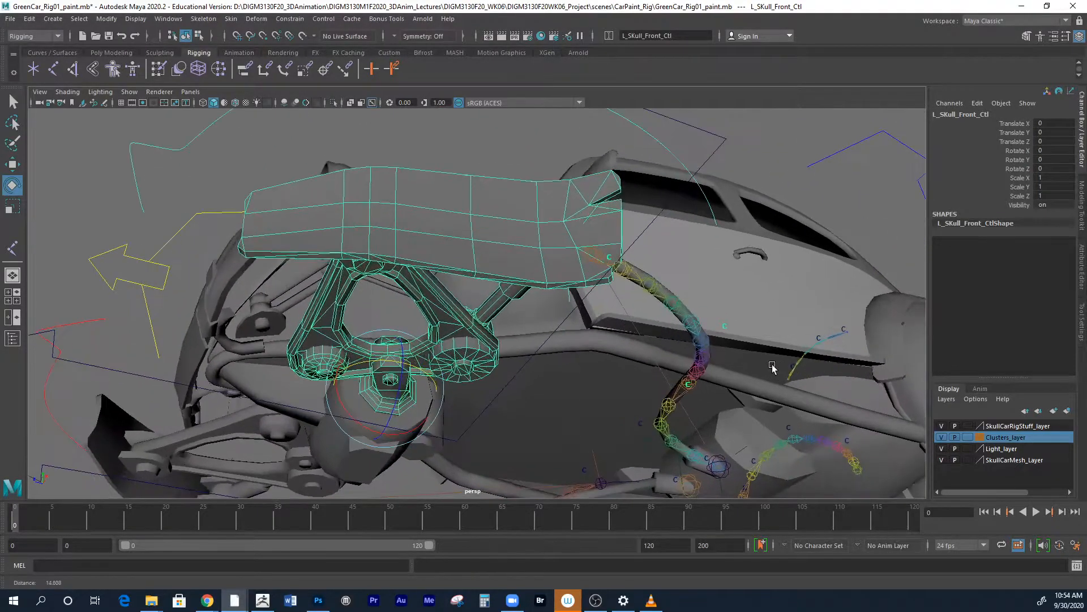
left_click(670, 400)
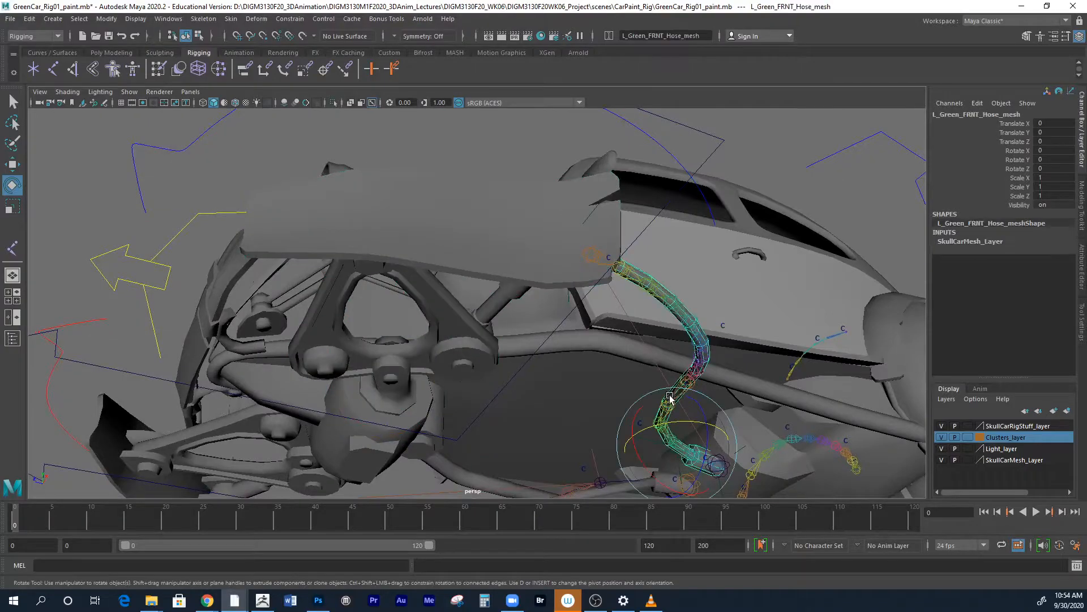
key("q")
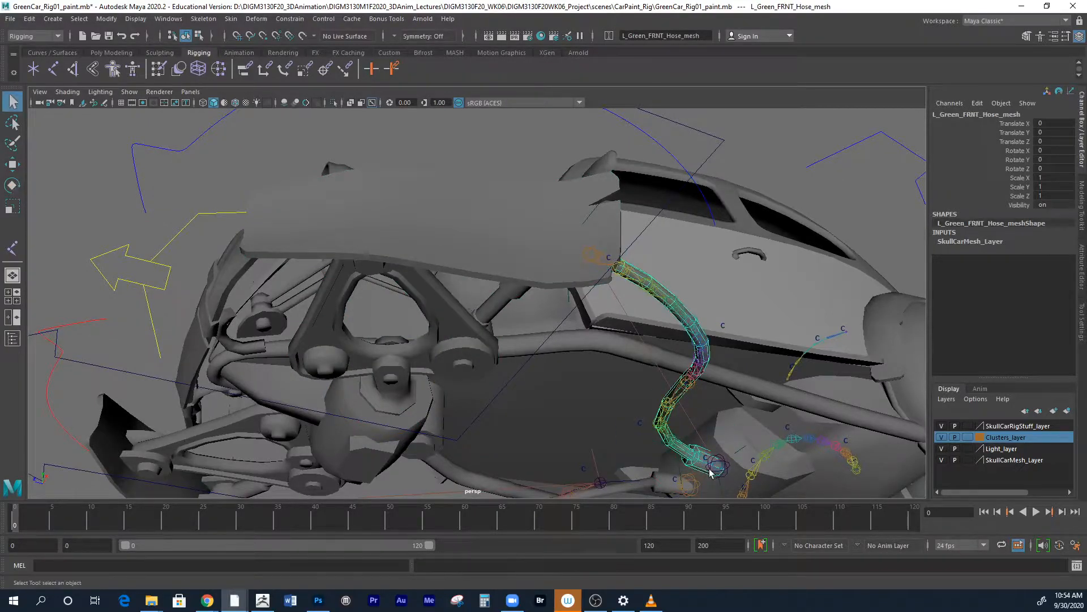
left_click(584, 260)
left_click(231, 19)
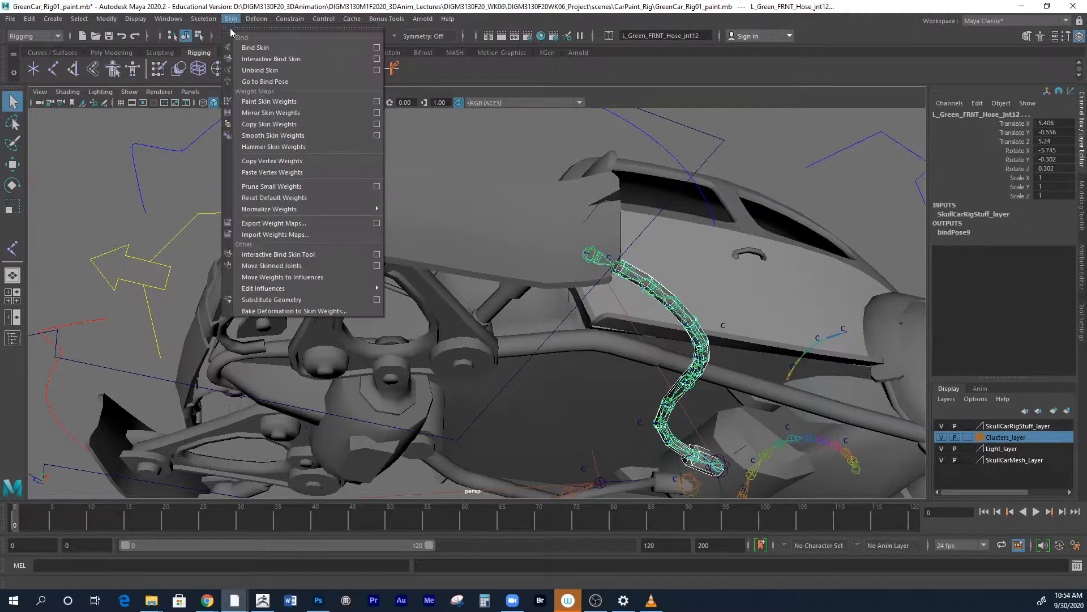
left_click(376, 47)
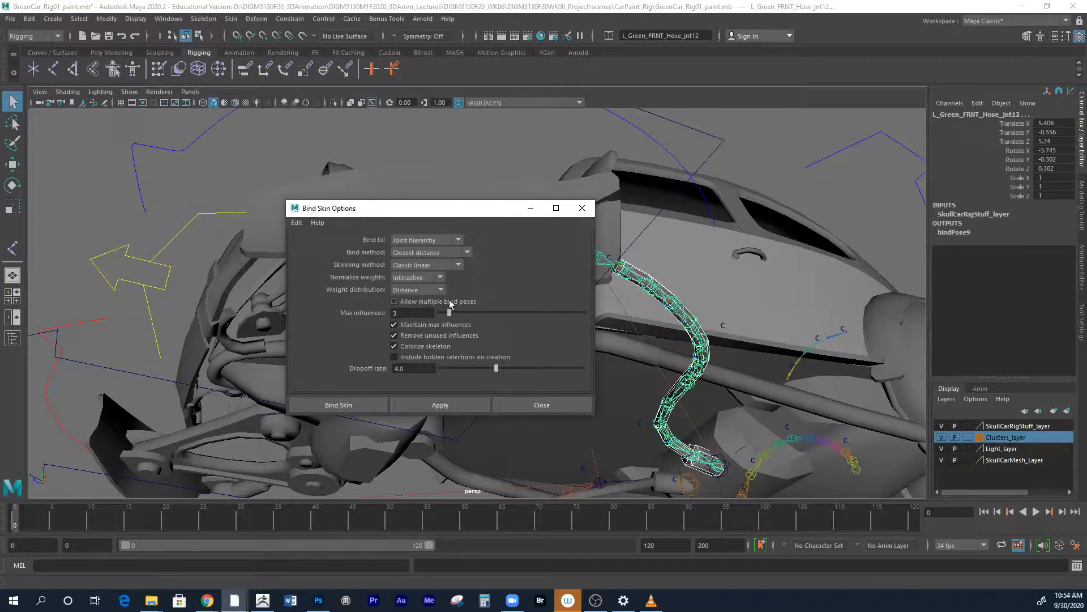
left_click(419, 312)
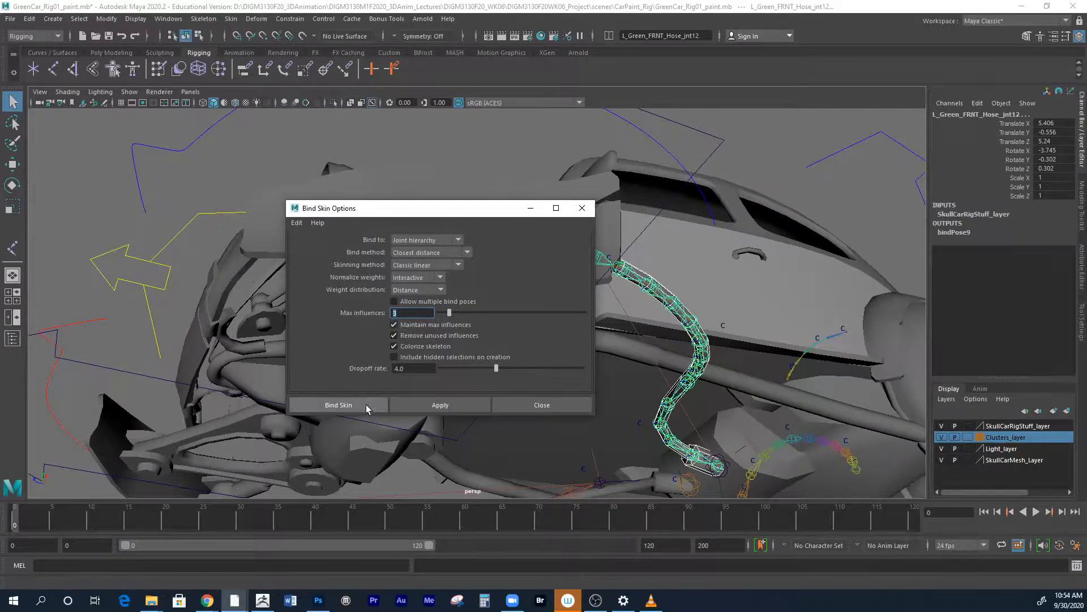
left_click(373, 405)
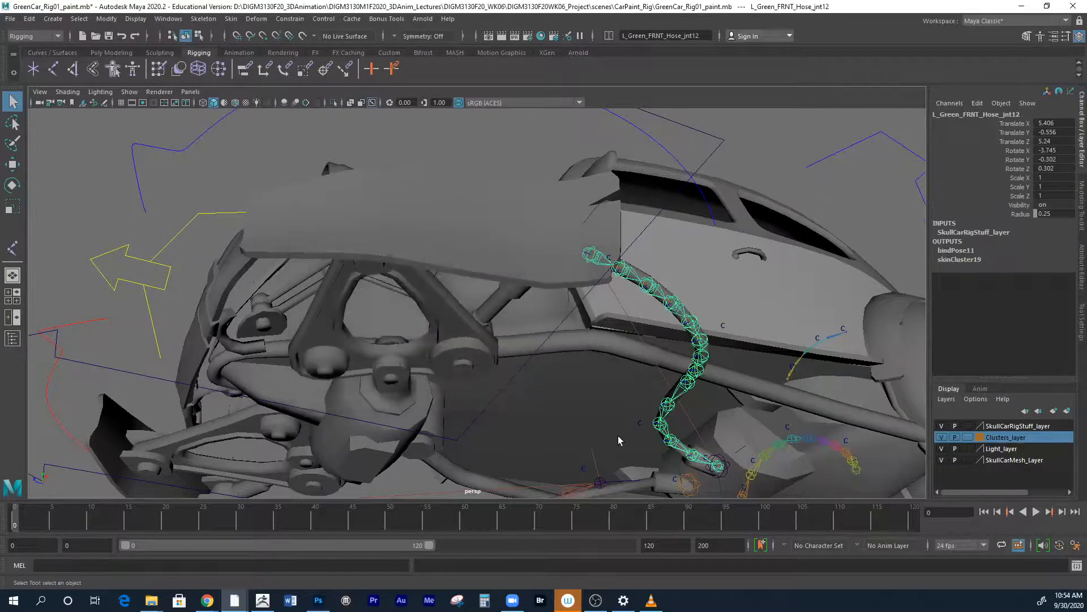
Test the bound left hose by rotating L_SKull_Front_Ctl about -47 degrees in Y, and undo the rotation
left_click(173, 148)
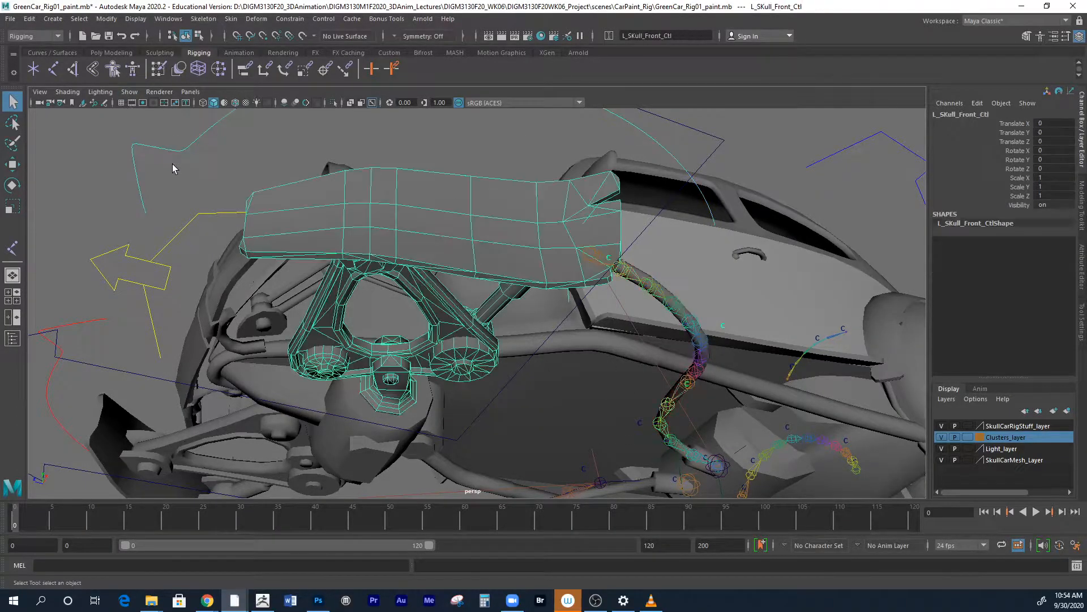
key("e")
left_click_drag(388, 353, 340, 370)
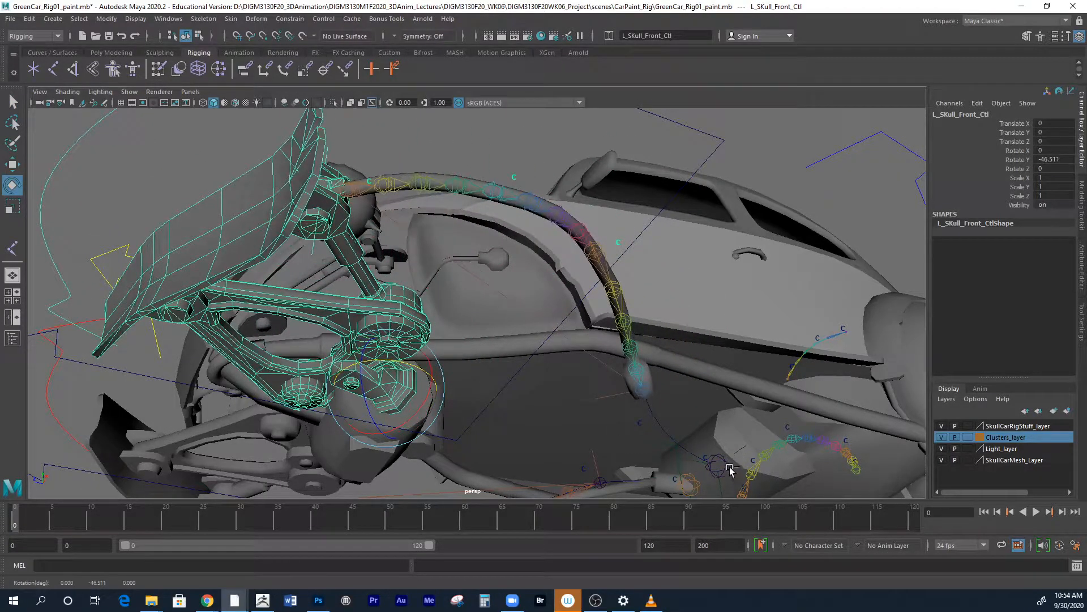
key("ctrl+z")
Unbind the skin from the left front hose mesh, L_Green_FRNT_Hose_mesh
left_click_drag(681, 452, 618, 461, "alt")
middle_click_drag(577, 442, 487, 453, "alt")
right_click_drag(487, 453, 605, 432, "alt")
left_click_drag(604, 432, 638, 373, "alt")
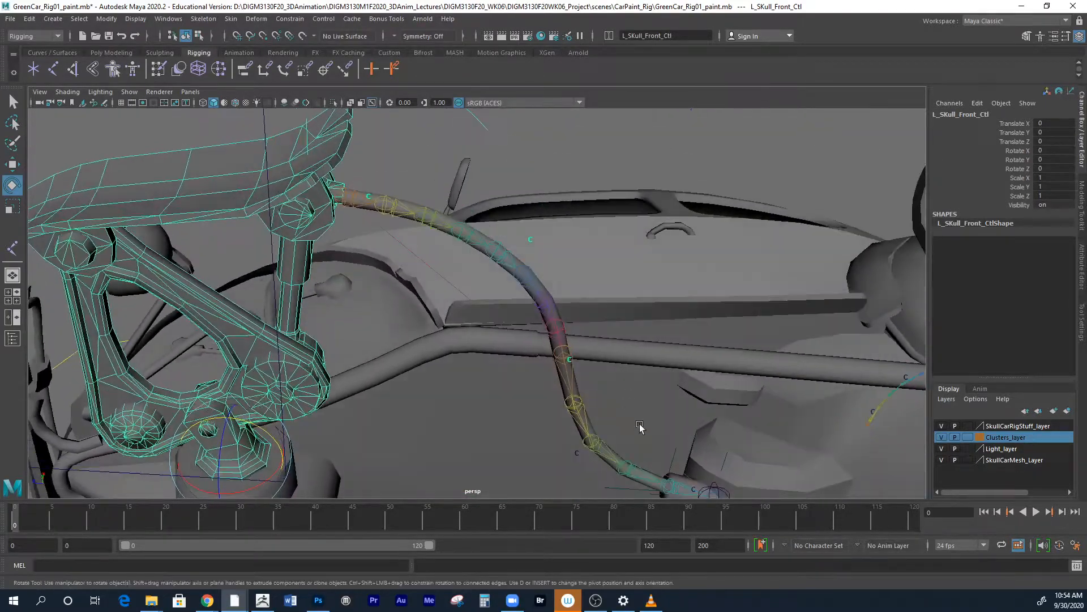
middle_click_drag(641, 427, 520, 265, "alt")
right_click_drag(519, 265, 538, 283, "alt")
left_click(583, 368)
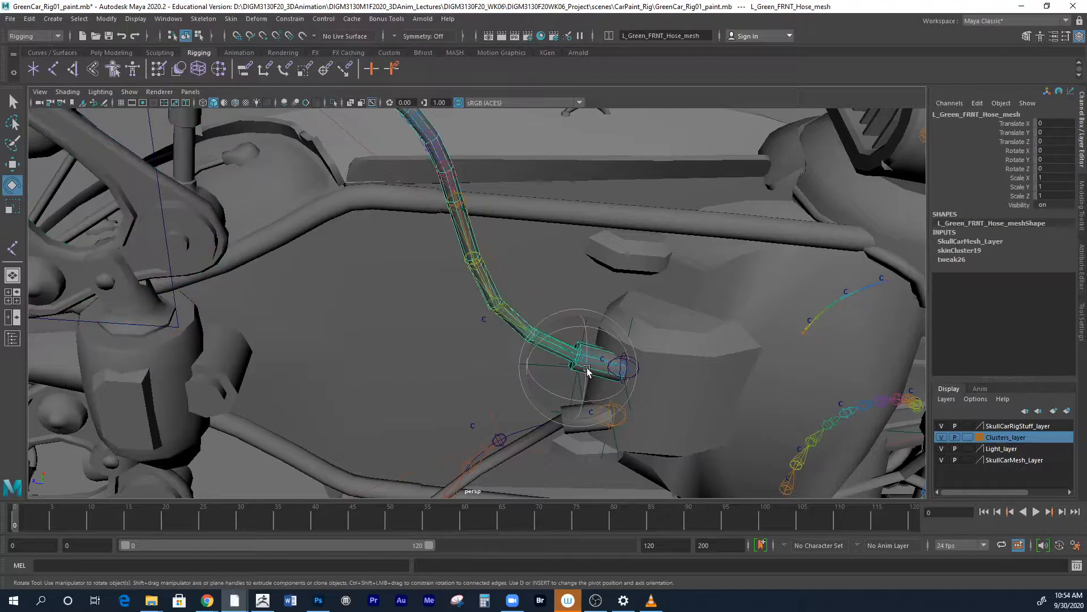
left_click(231, 19)
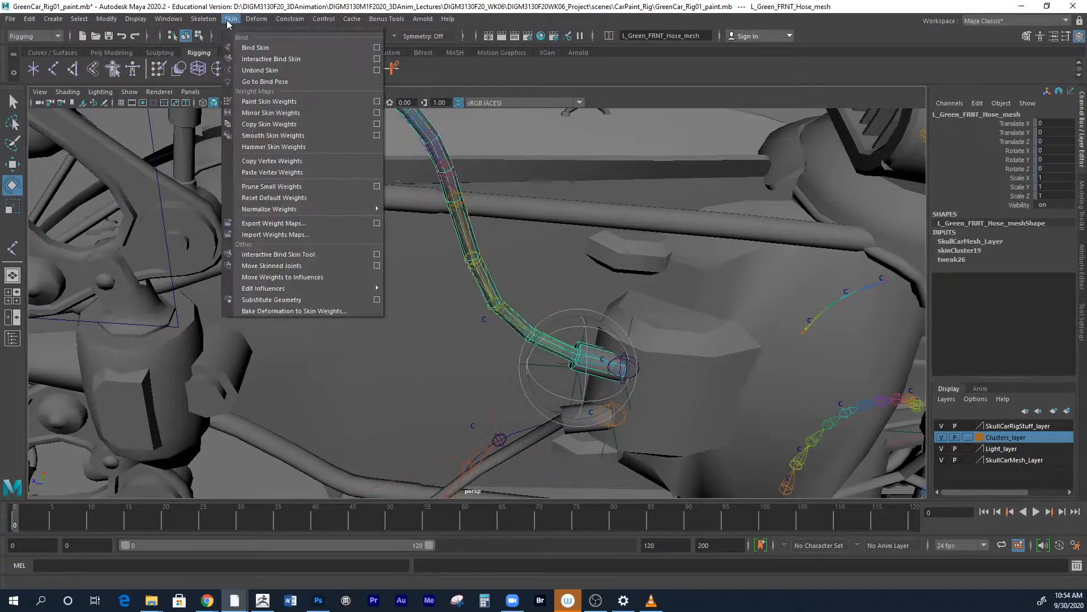
left_click(247, 70)
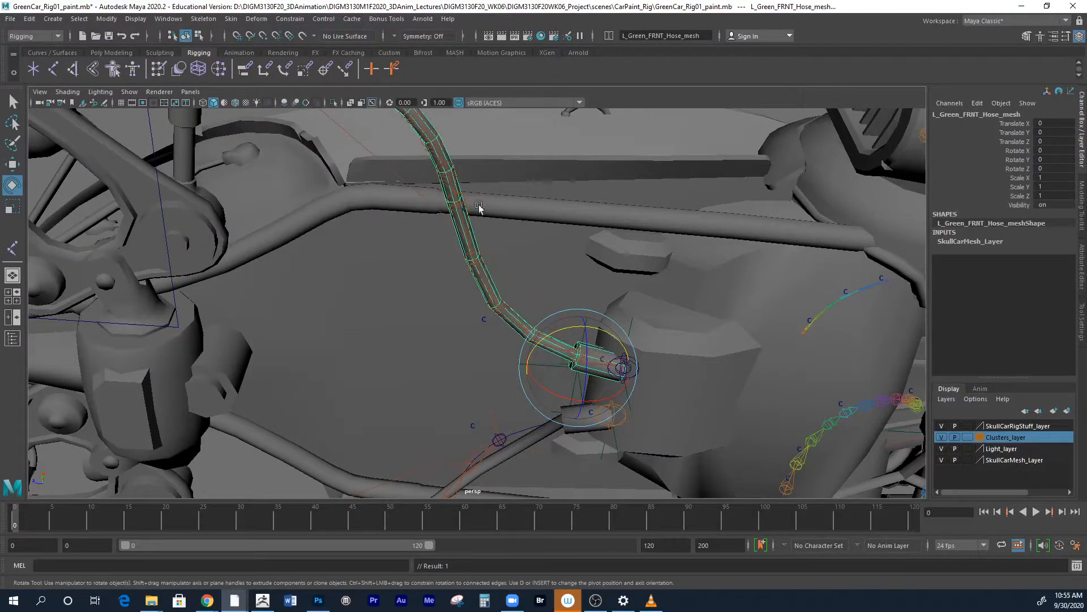
Inspect the left hose's base joint, its L_Green_FRNT_Hose_locator1 and the parent Green__FRNT_Hose_Locator by selecting each
key("q")
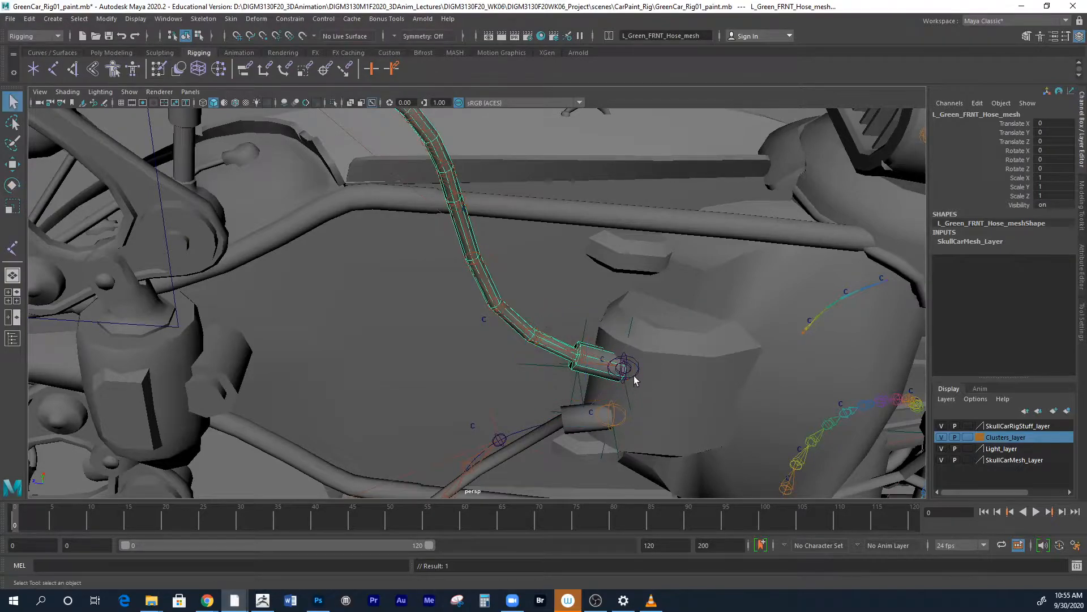
left_click(635, 376)
left_click_drag(642, 385, 634, 365, "alt")
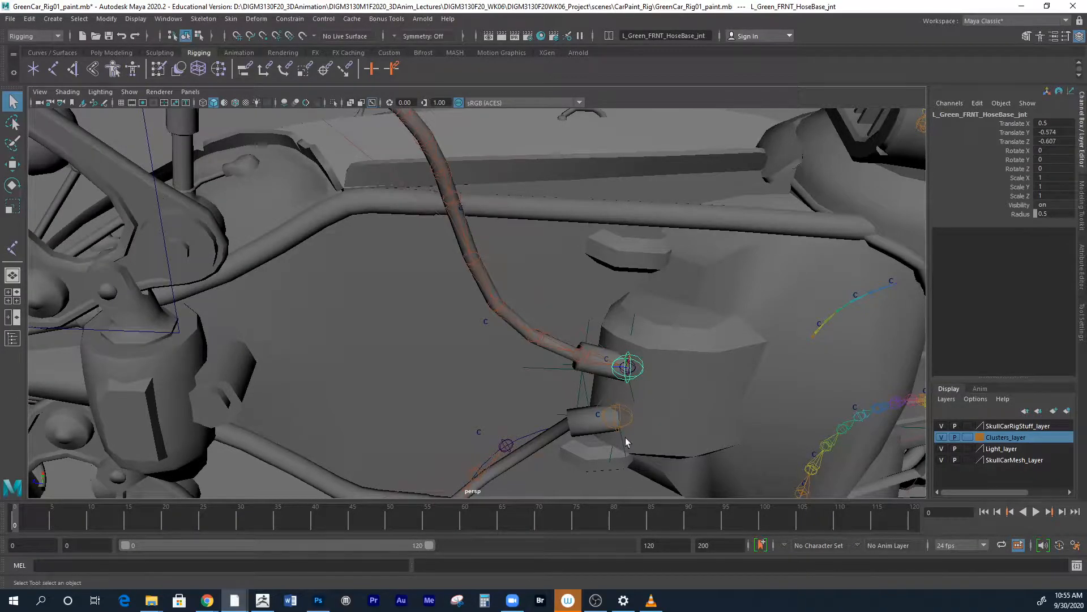
left_click(634, 400)
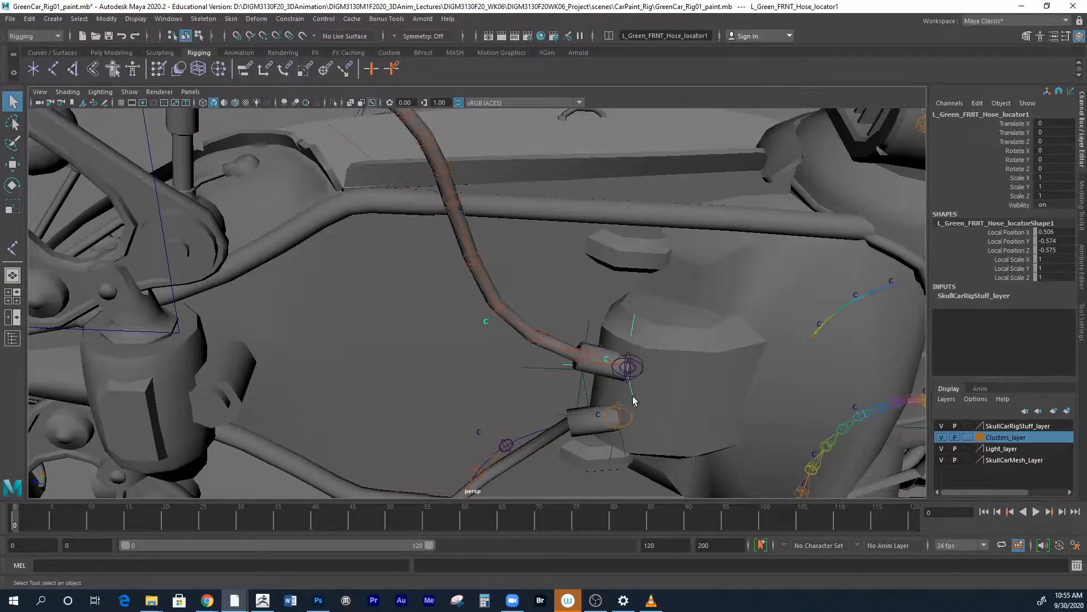
left_click_drag(582, 391, 555, 410, "alt")
left_click(548, 410)
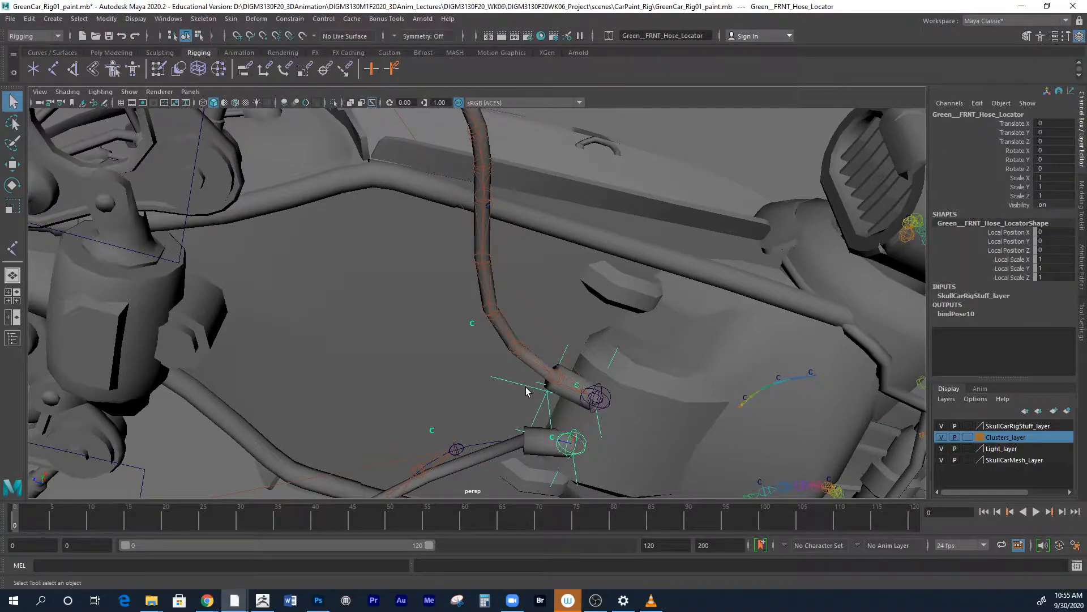
Show the Outliner and expand the Green_Car_MainCTL hierarchy through the pivot controls down to the contents of GreenCar_GP
left_click(12, 339)
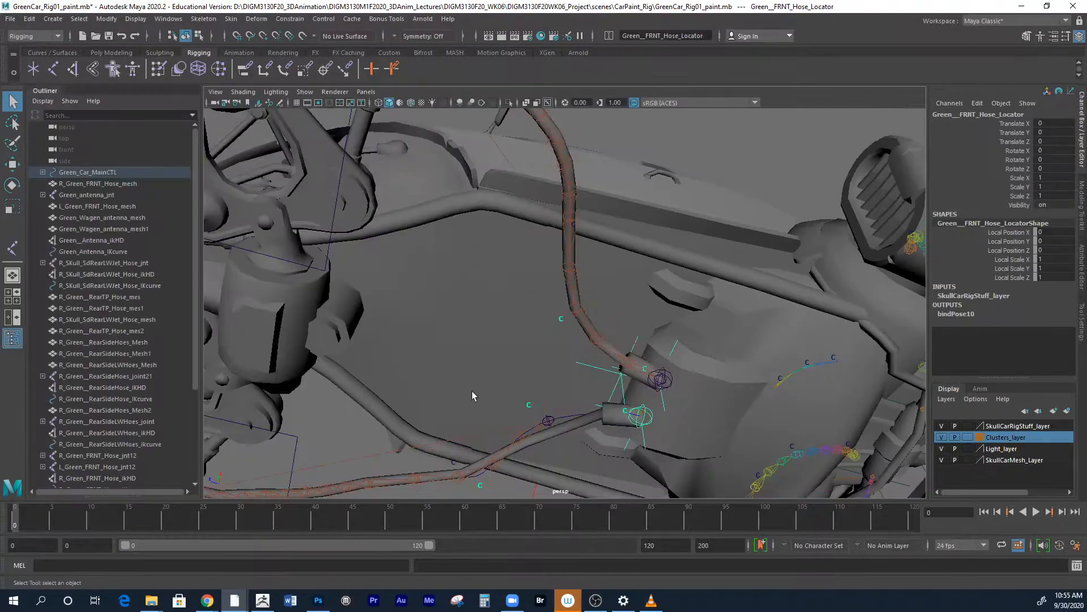
left_click(42, 172)
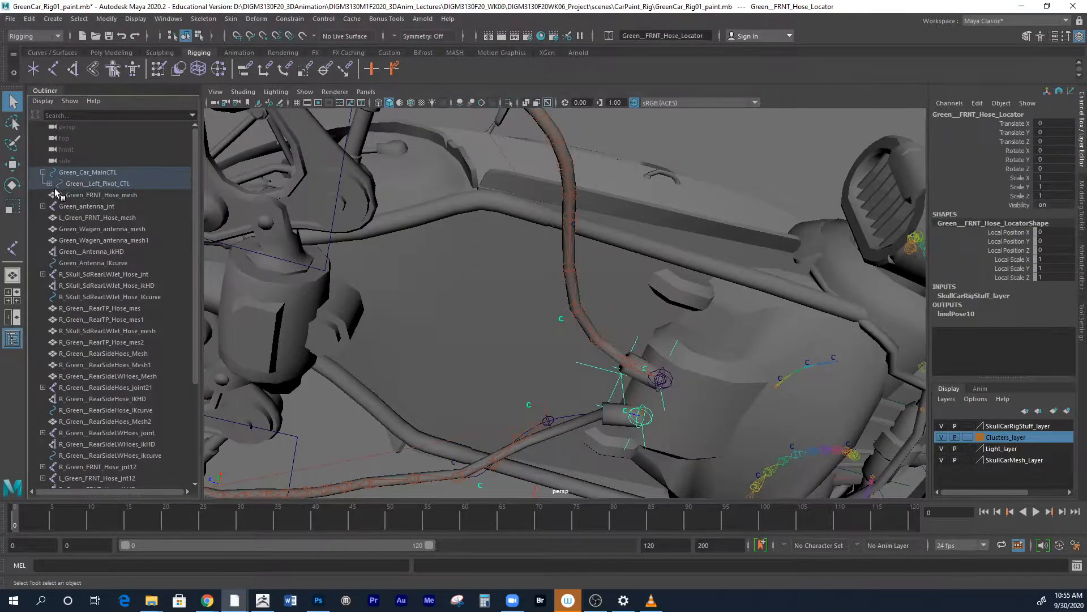
left_click(49, 184)
left_click(56, 194)
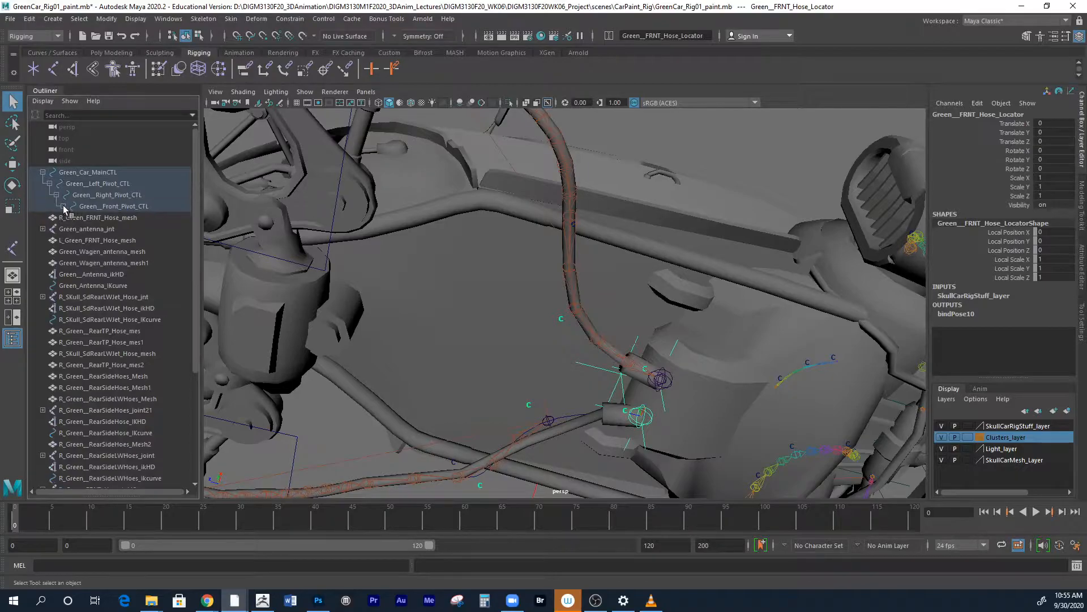
left_click(63, 206)
left_click(69, 217)
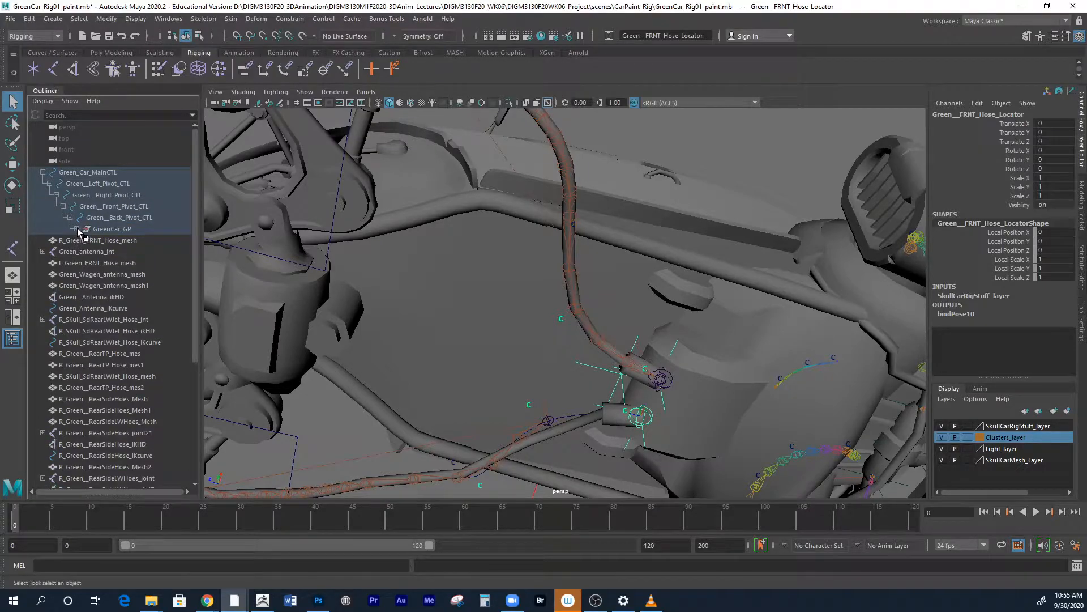
left_click(76, 229)
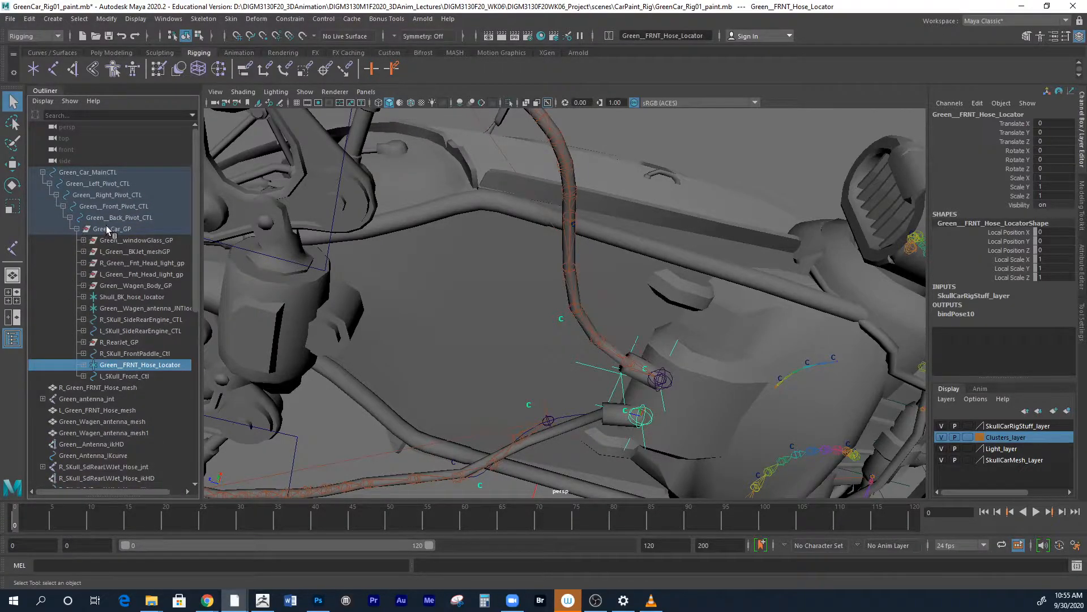
Parent the L_Green_FRNT_HoseBase_jnt joint under L_Green_FRNT_Hose_locator1
left_click(667, 381)
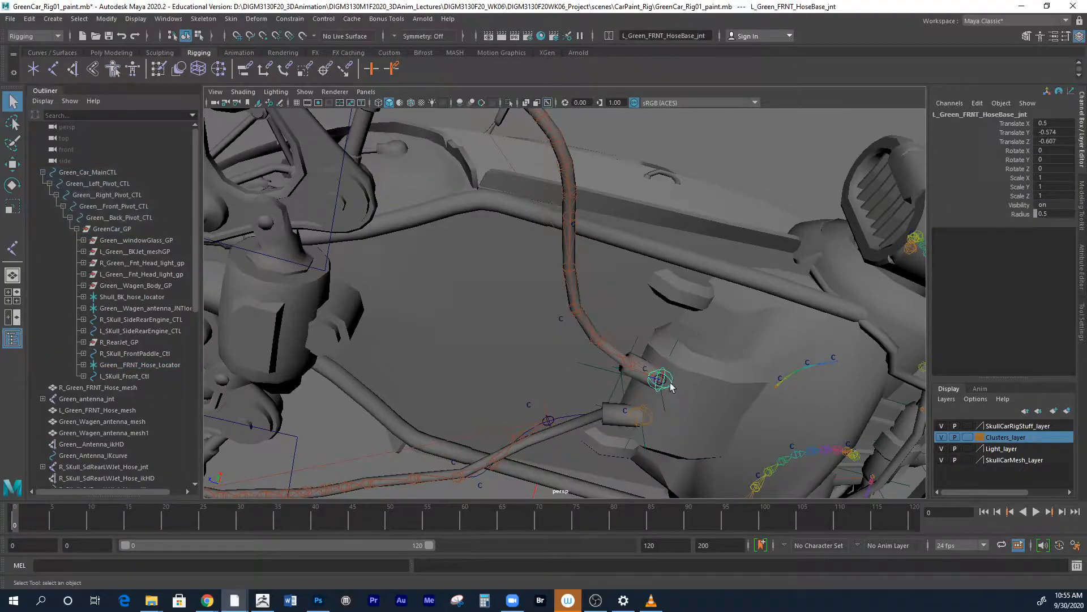
left_click(663, 413)
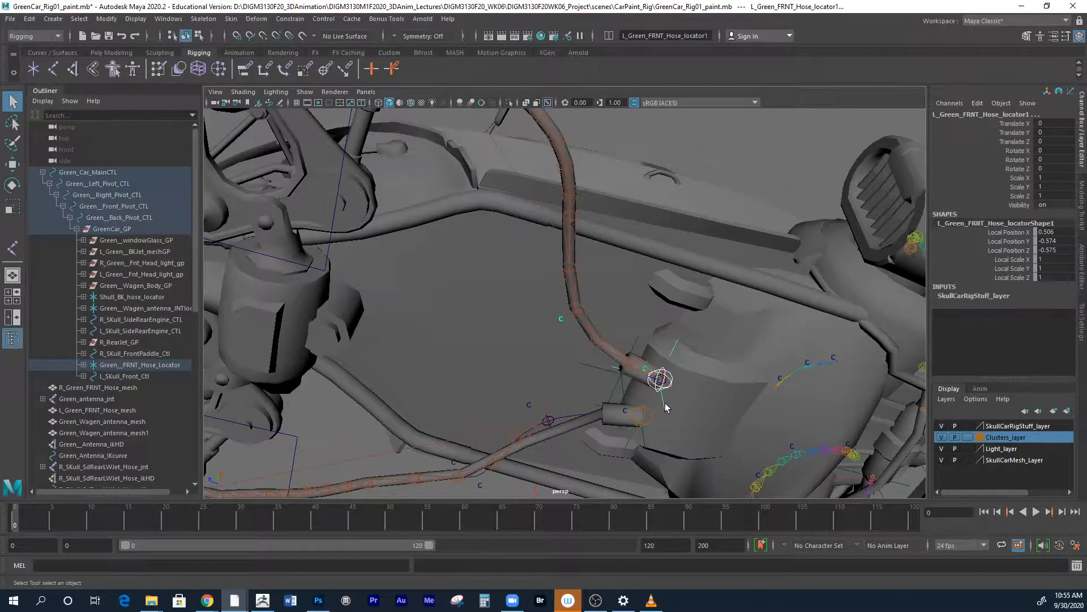
left_click(29, 19)
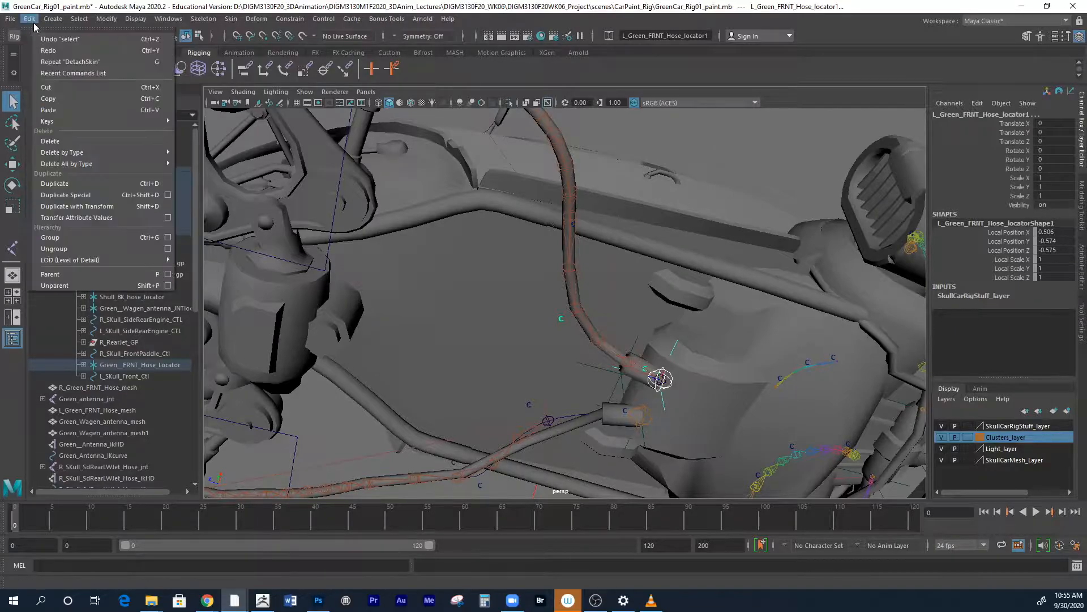
left_click(49, 274)
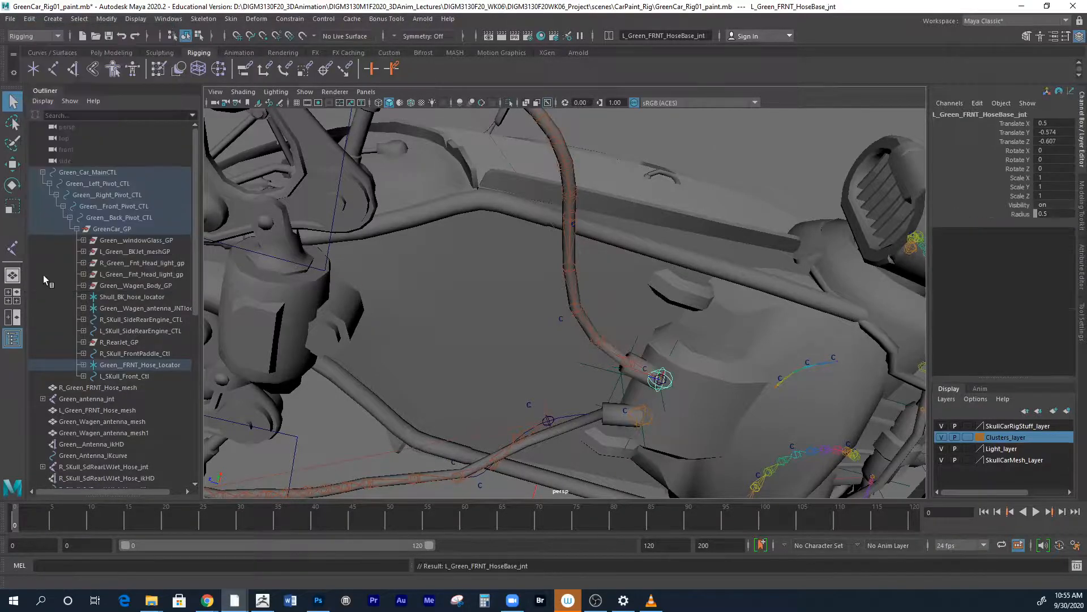
Move the whole car along Z with Green_Car_MainCTL to test whether the hose base joint follows
key("a")
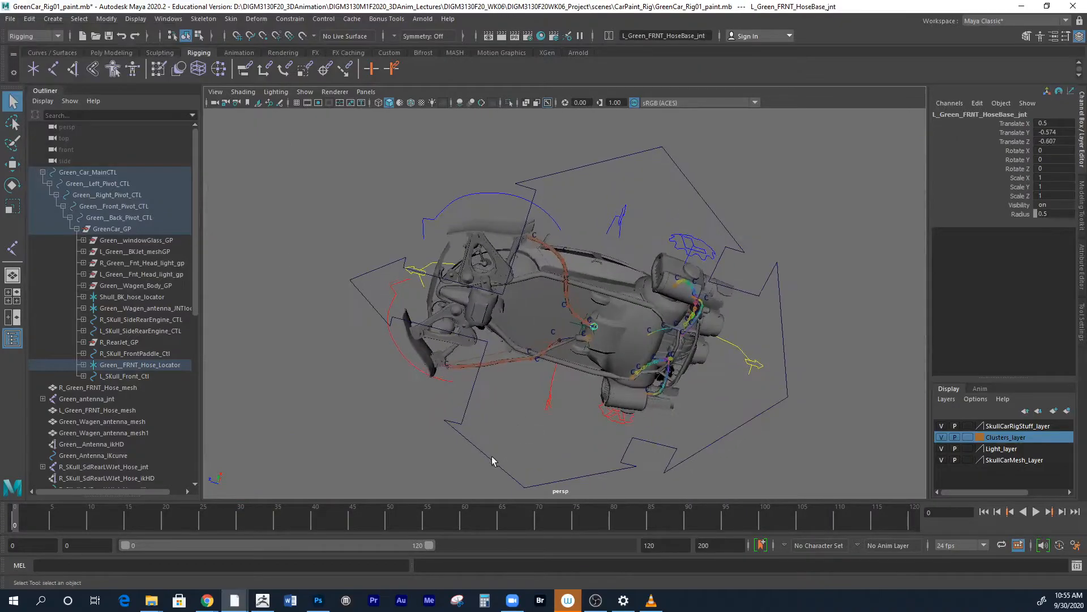
left_click_drag(472, 493, 473, 493)
key("w")
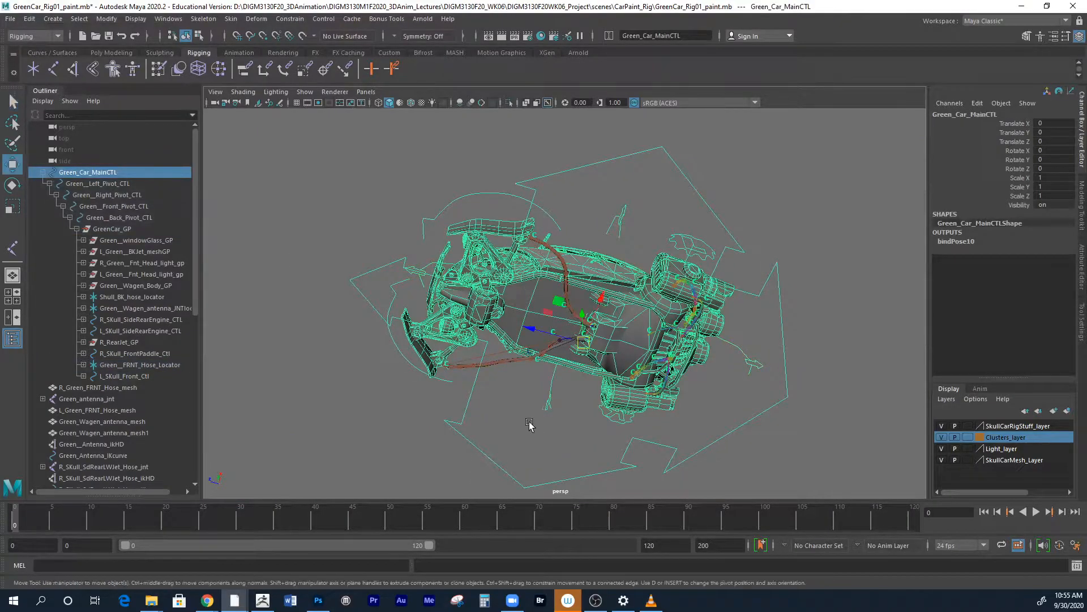
left_click_drag(532, 327, 488, 327)
left_click_drag(488, 328, 496, 330)
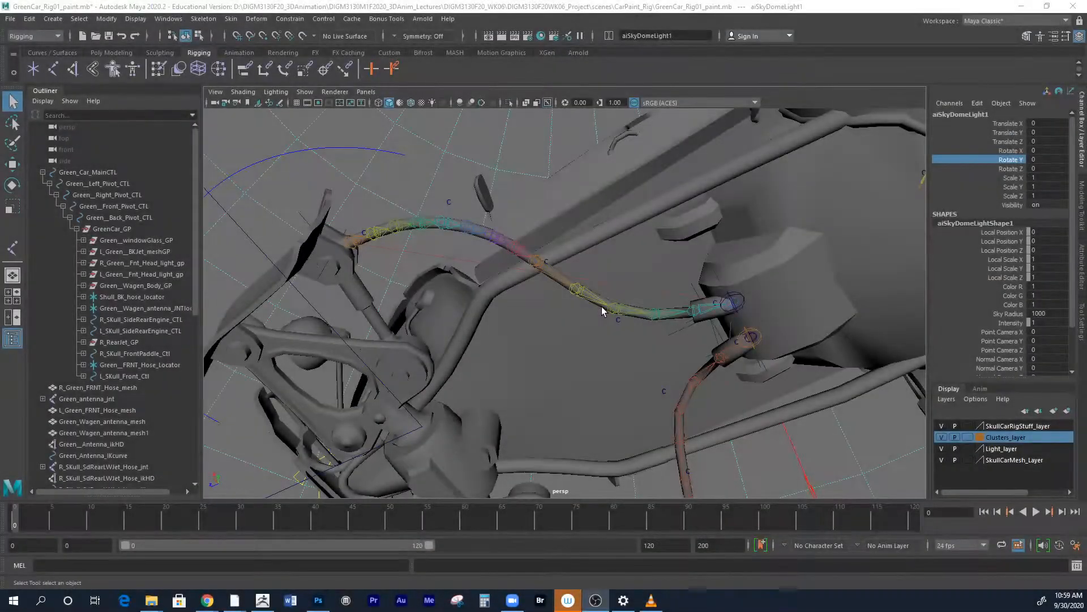
Bind L_Green_FRNT_Hose_mesh to the jnt12 joint chain and L_Green_FRNT_HoseBase_jnt, using joint hierarchy, closest distance and 3 max influences
left_click(603, 311)
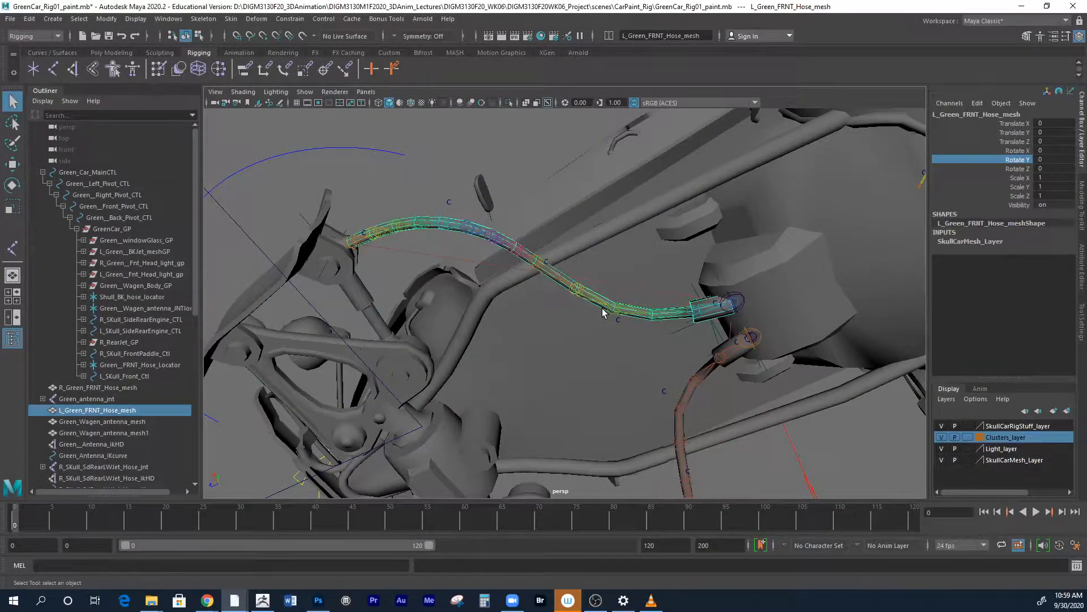
left_click(348, 249)
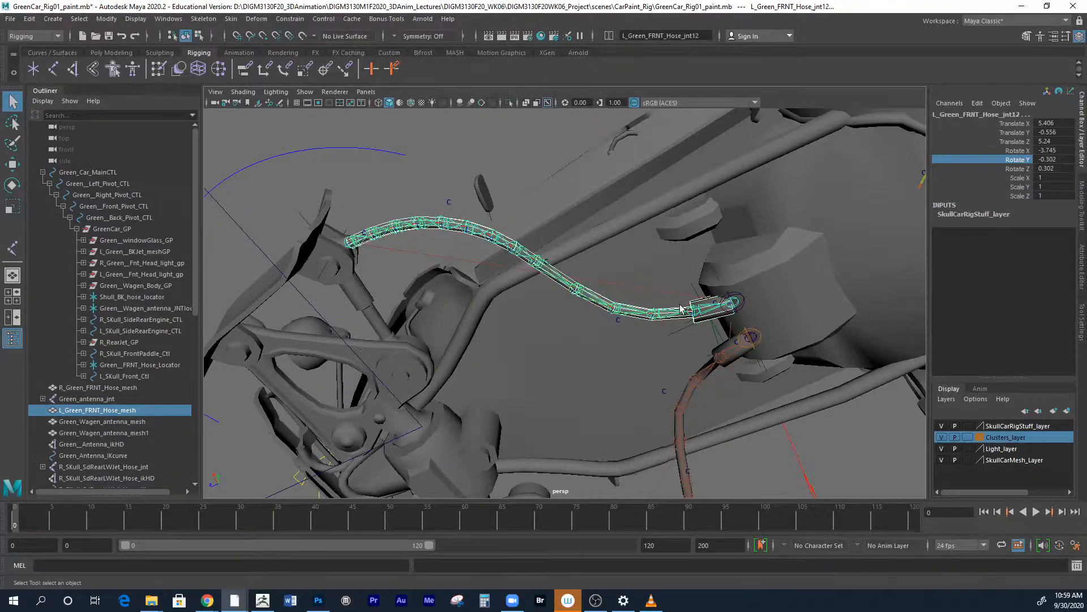
left_click(738, 299)
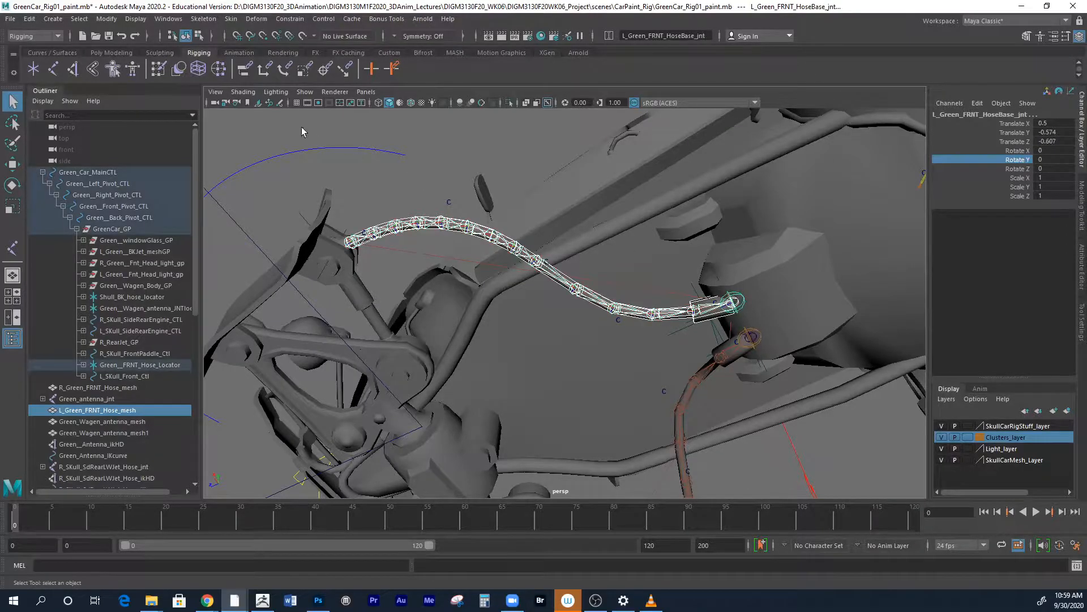
left_click(236, 21)
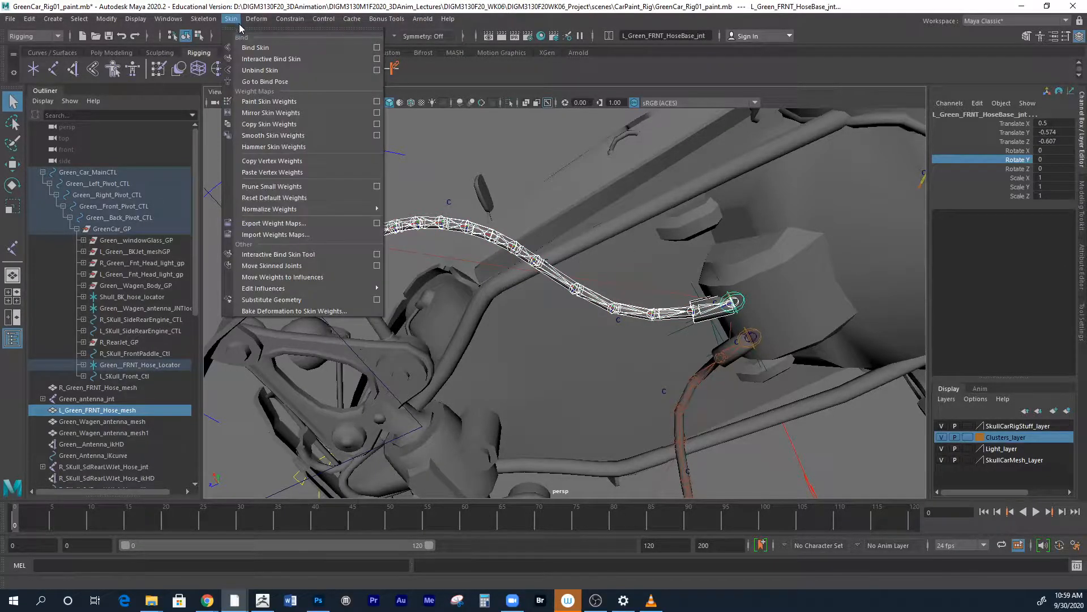
left_click(377, 48)
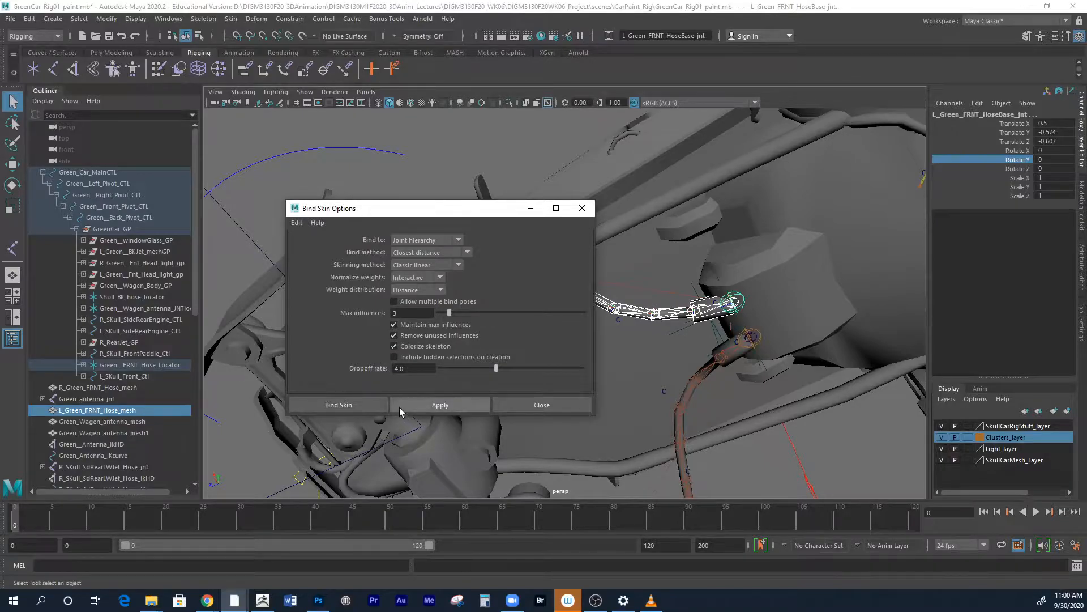
left_click(339, 405)
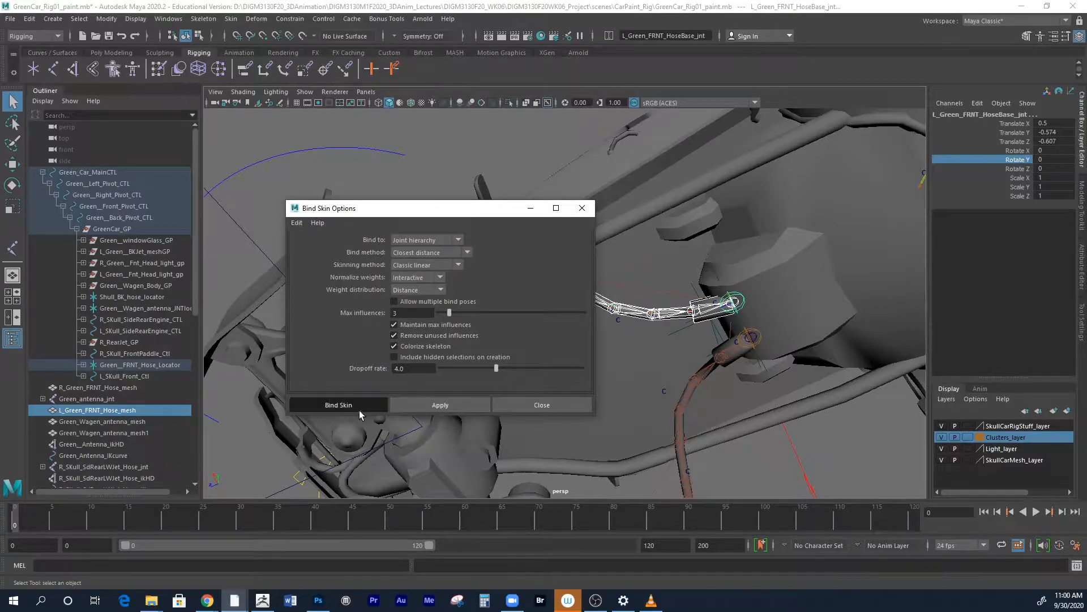
Rotate L_SKull_Front_Ctl to about -33.4 in Y to test how the left front hose deforms
left_click(378, 150)
left_click_drag(566, 300, 469, 284, "alt")
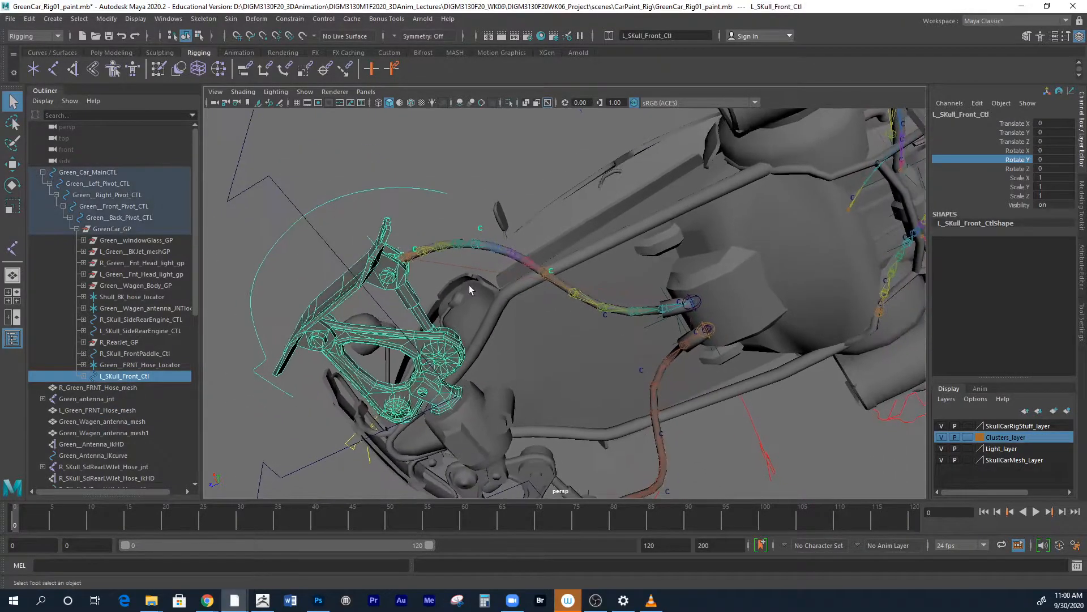
key("e")
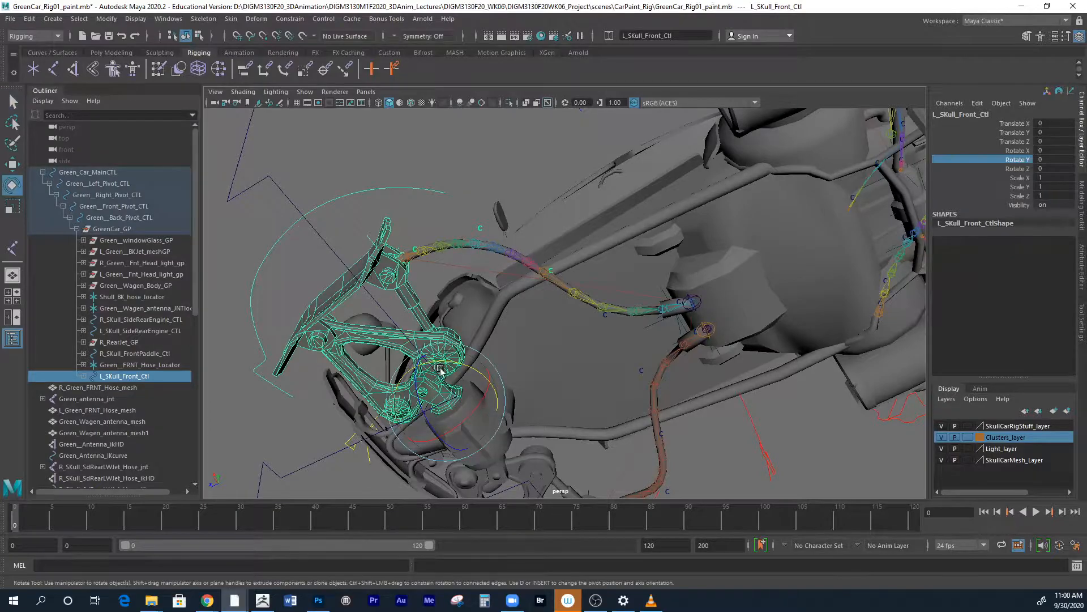
left_click_drag(446, 365, 480, 360)
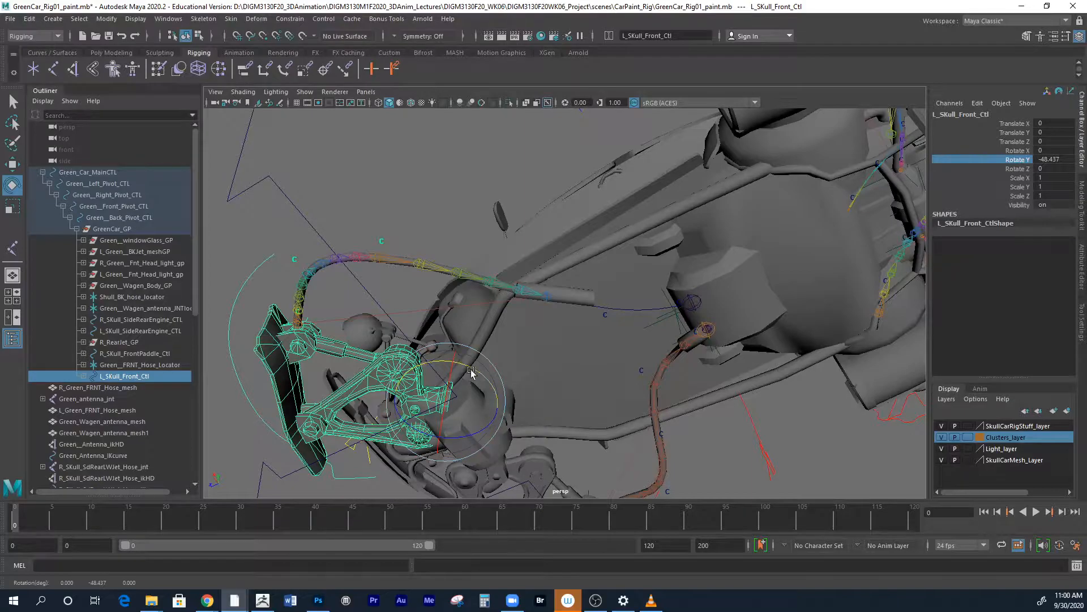
left_click_drag(453, 365, 483, 377)
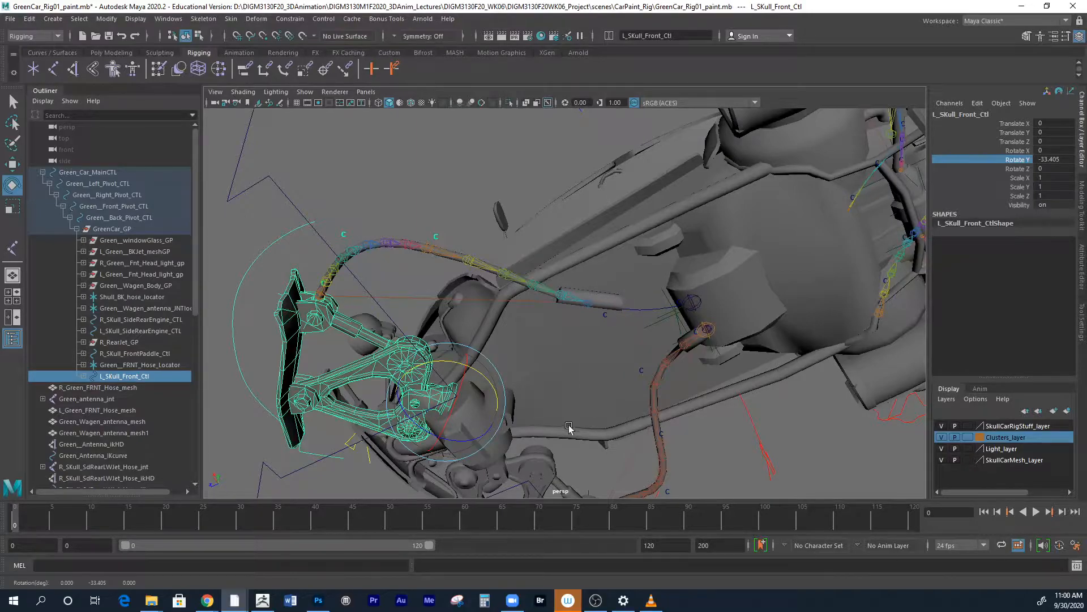
Start the Paint Skin Weights Tool on L_Green_FRNT_Hose_mesh and hide the Outliner
left_click(610, 300)
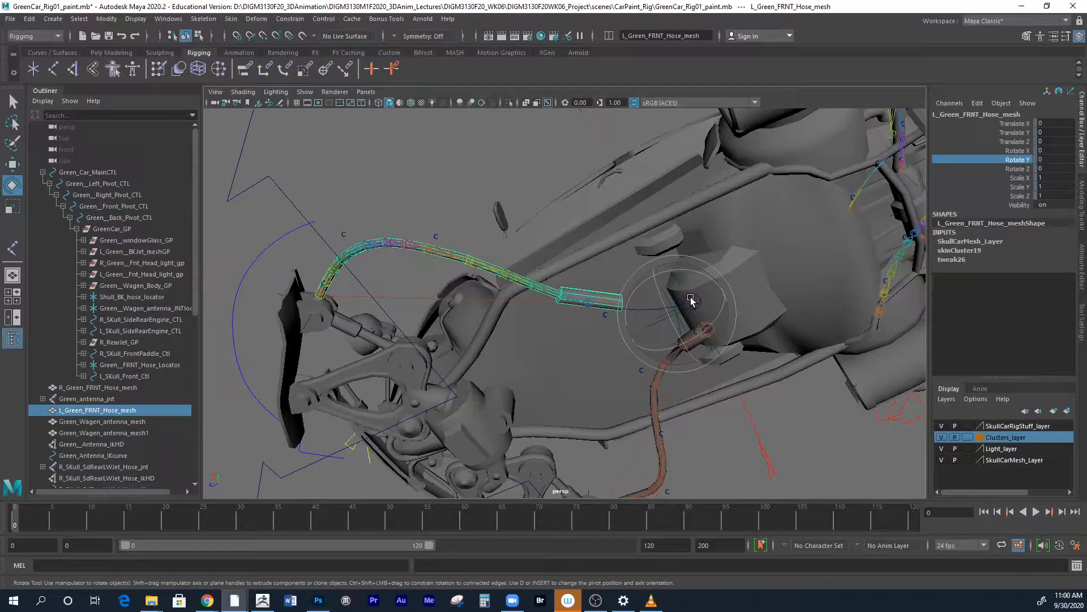
left_click(231, 19)
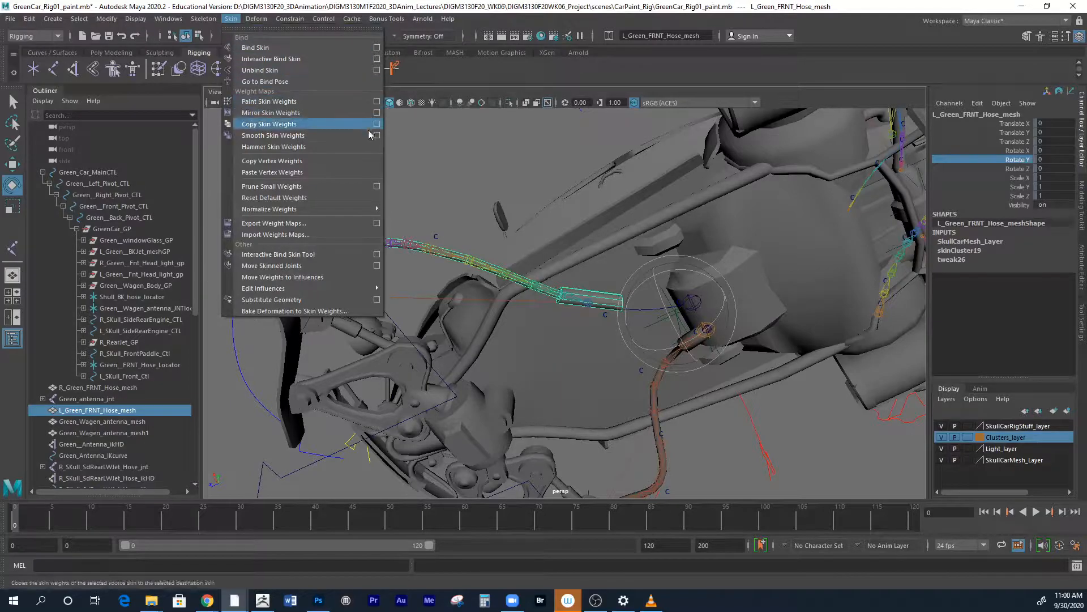
left_click(378, 103)
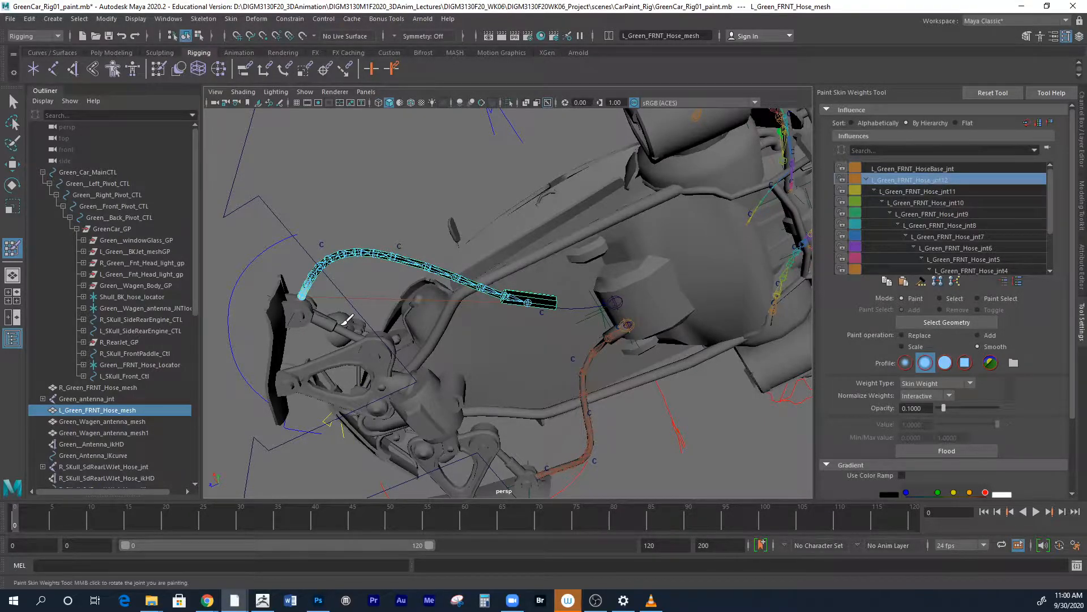
right_click_drag(309, 283, 399, 282, "alt")
left_click(11, 338)
Examine the weights of L_Green_FRNT_Hose_jnt12 along the hose, from its front end back to its base end
right_click_drag(305, 311, 334, 318, "alt")
middle_click_drag(287, 323, 766, 340, "alt")
right_click_drag(427, 347, 671, 349, "alt")
left_click_drag(364, 298, 363, 321)
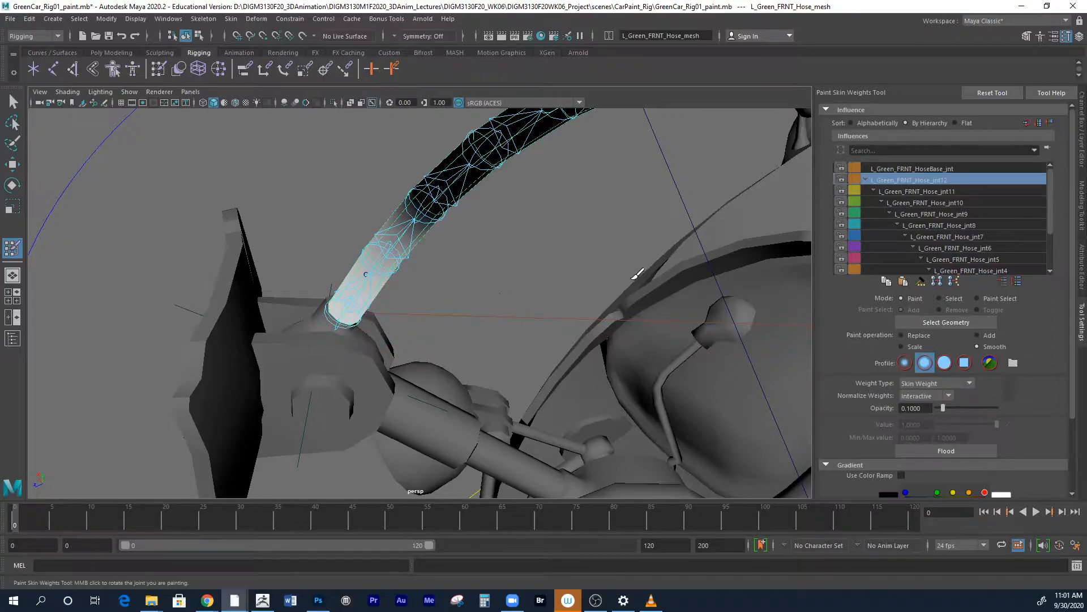
right_click_drag(630, 264, 418, 245, "alt")
middle_click_drag(589, 298, 250, 281, "alt")
right_click_drag(498, 302, 421, 302, "alt")
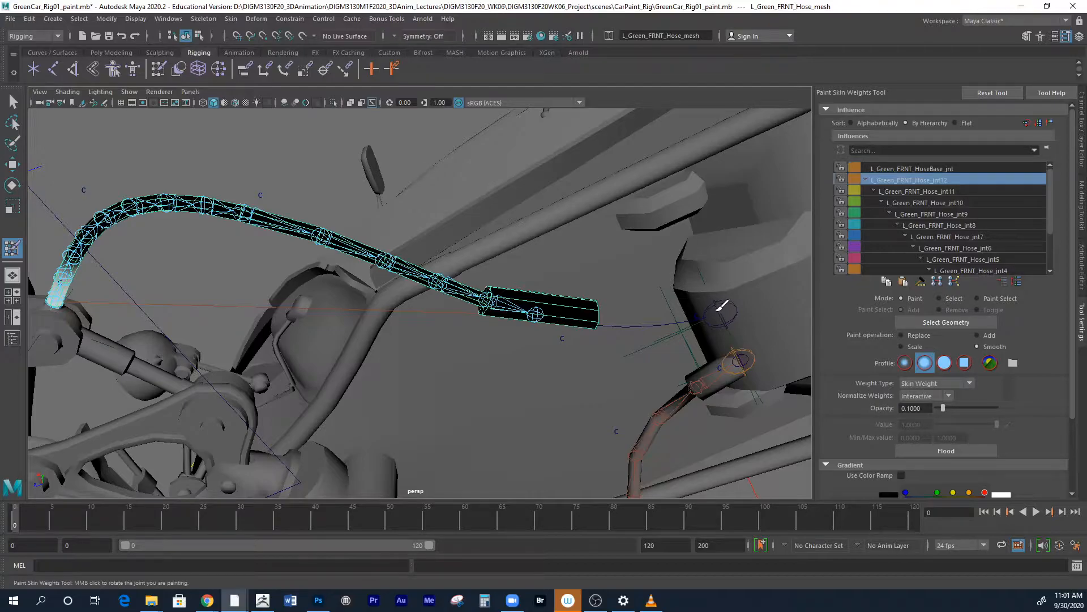
Display the weights of L_Green_FRNT_HoseBase_jnt and try picking influences directly from the joints in the viewport
mouse_move(1051, 219)
left_mouse_down()
mouse_move(1048, 257)
mouse_move(1048, 200)
left_mouse_up()
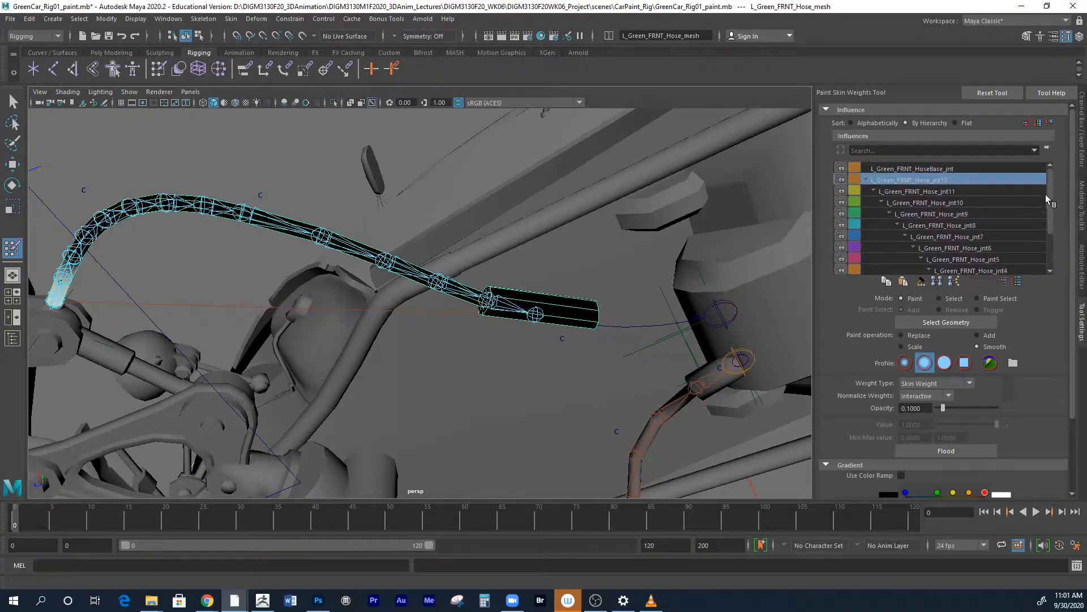
left_click(922, 169)
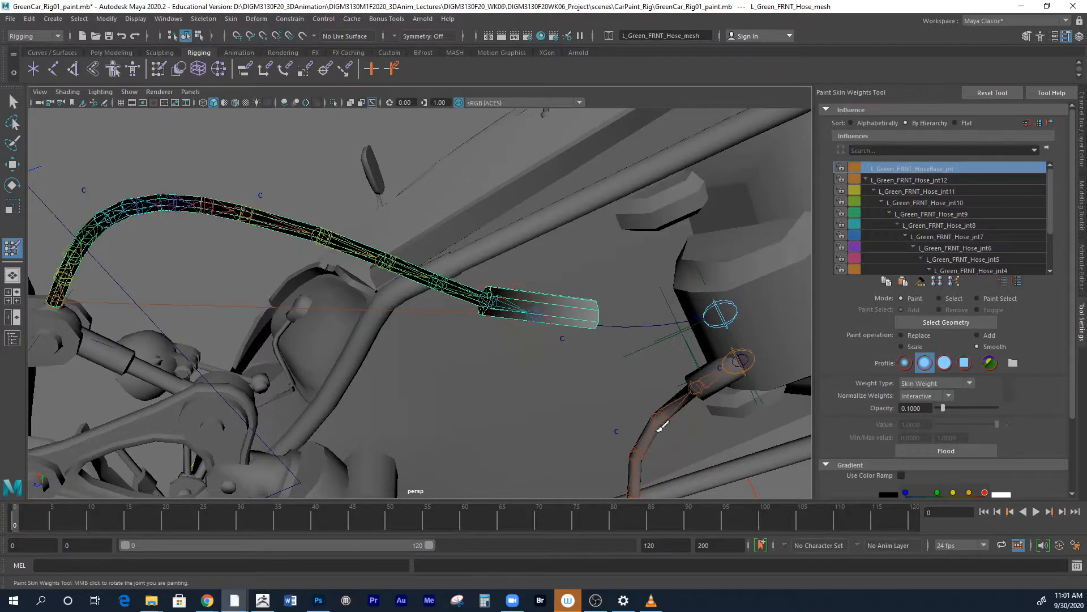
right_click(720, 310)
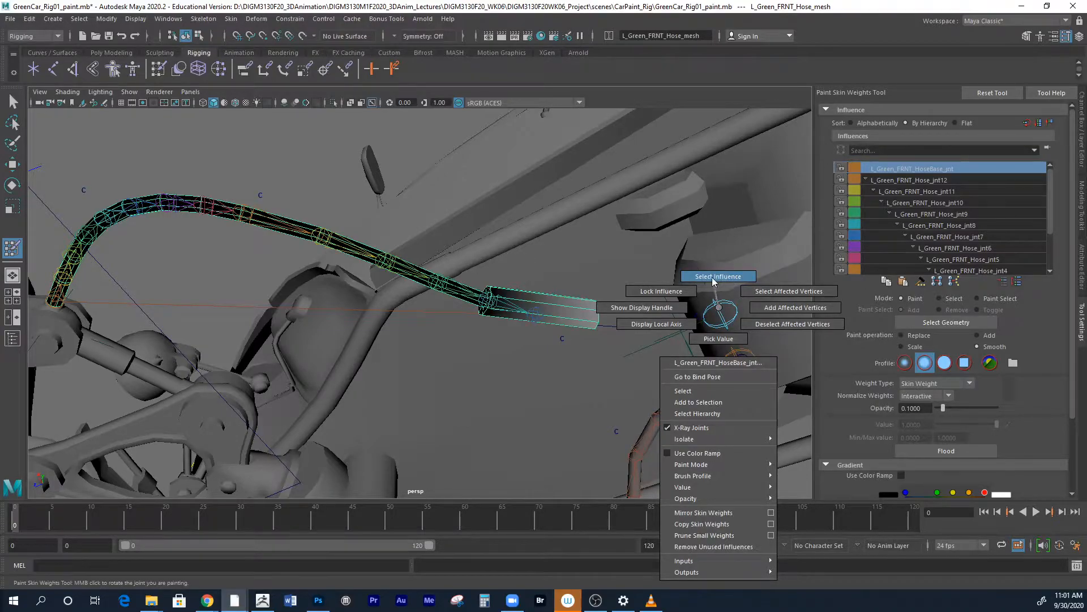
right_click_drag(721, 300, 720, 304)
mouse_move(539, 309)
right_mouse_down()
mouse_move(536, 299)
mouse_move(532, 324)
mouse_move(537, 316)
right_mouse_up()
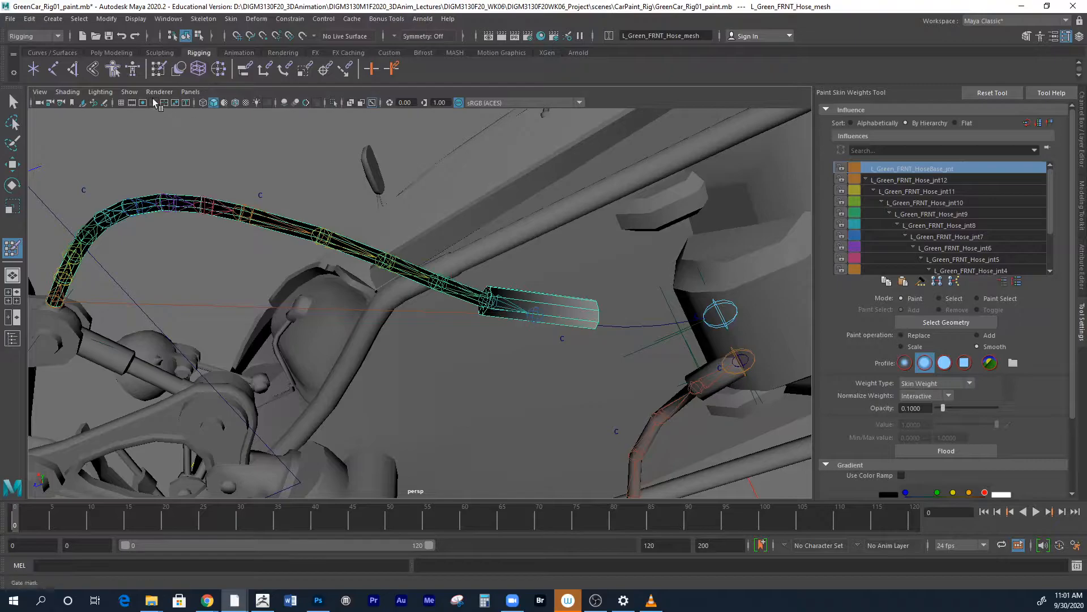
Hide the IK handles in the viewport and pick the hose chain's last joint as the painting influence
left_click(127, 92)
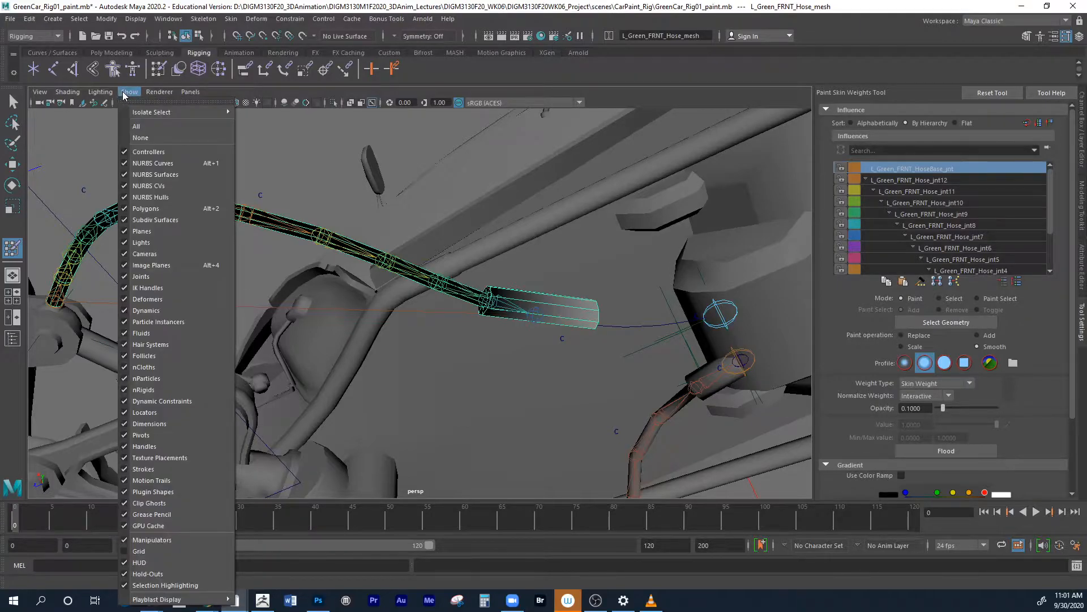
left_click(126, 289)
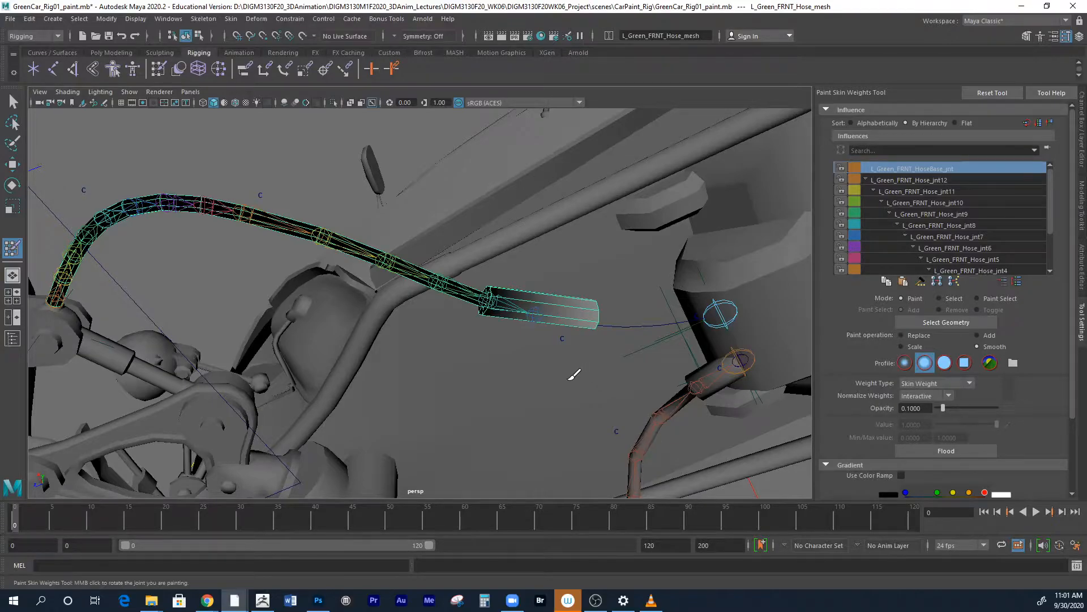
right_click(537, 316)
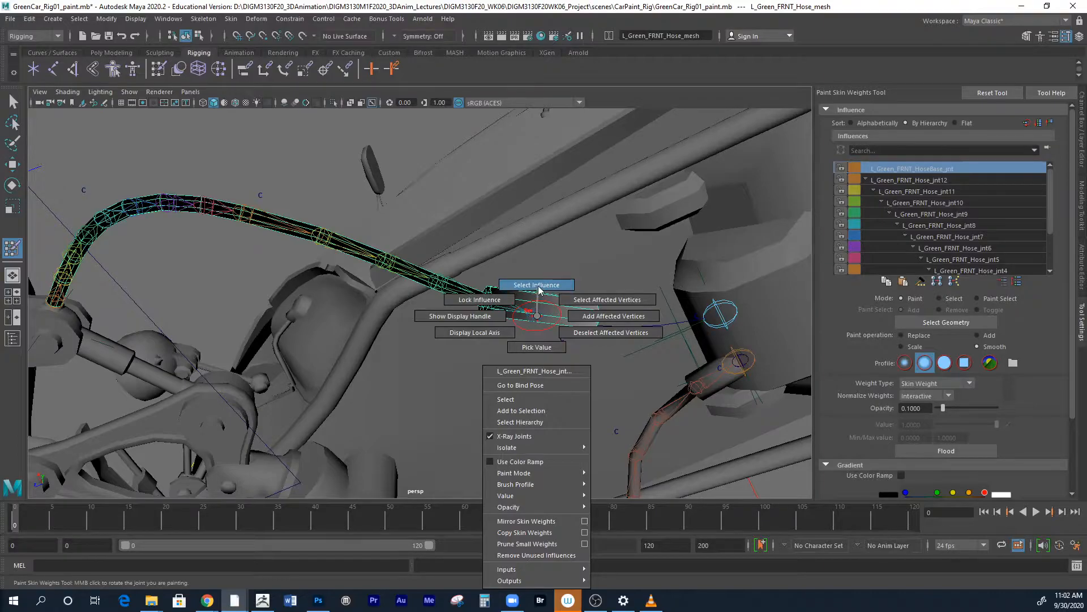
left_click(539, 287)
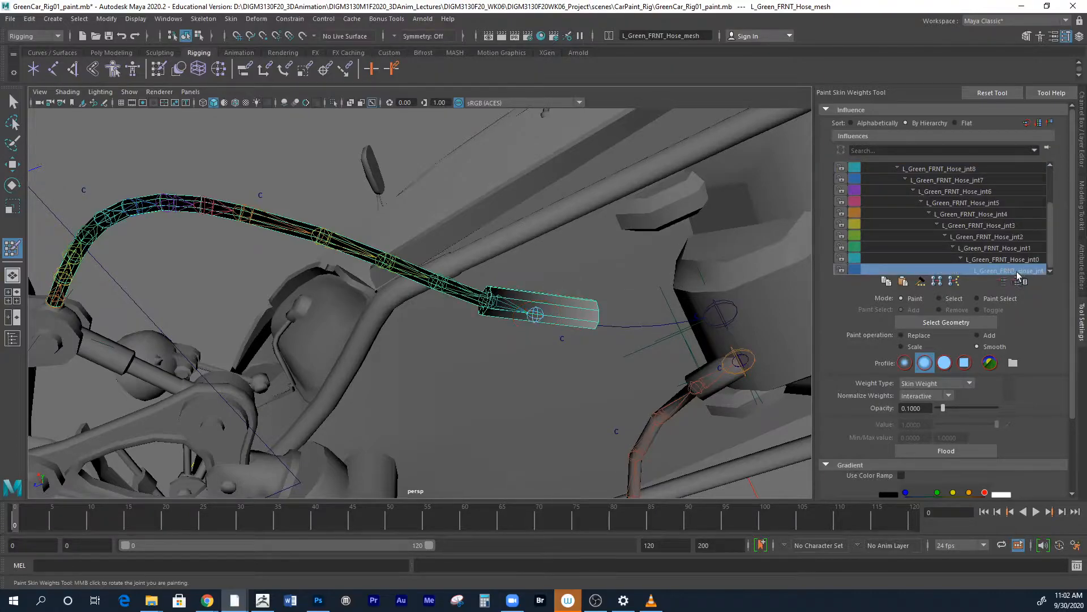
Pick L_Green_FRNT_HoseBase_jnt in the viewport as the painting influence and examine its weights on the hose's base end
left_click_drag(1054, 252, 1052, 183)
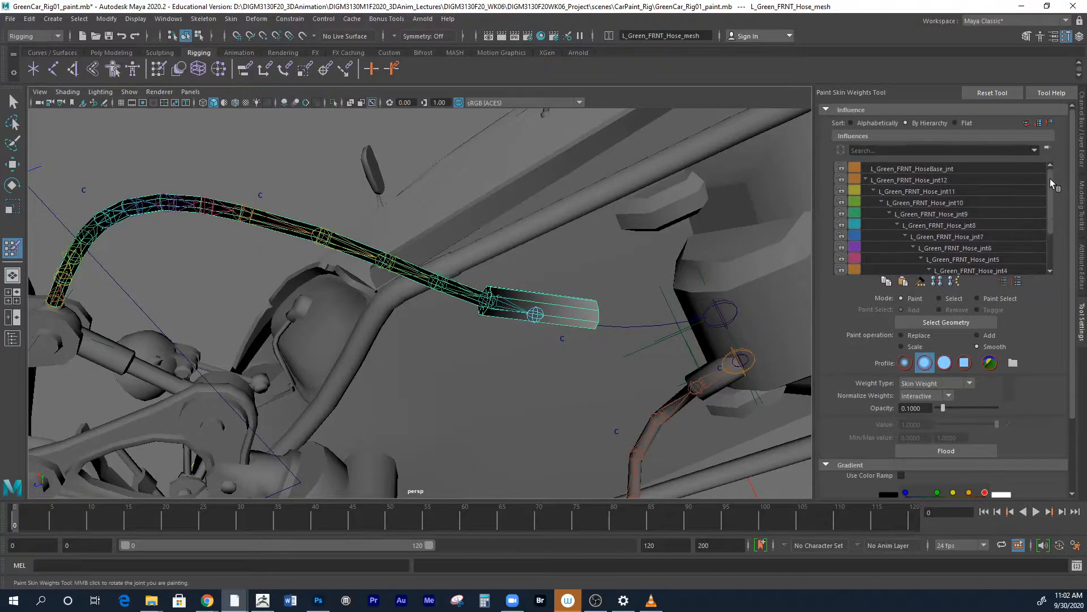
right_click(724, 326)
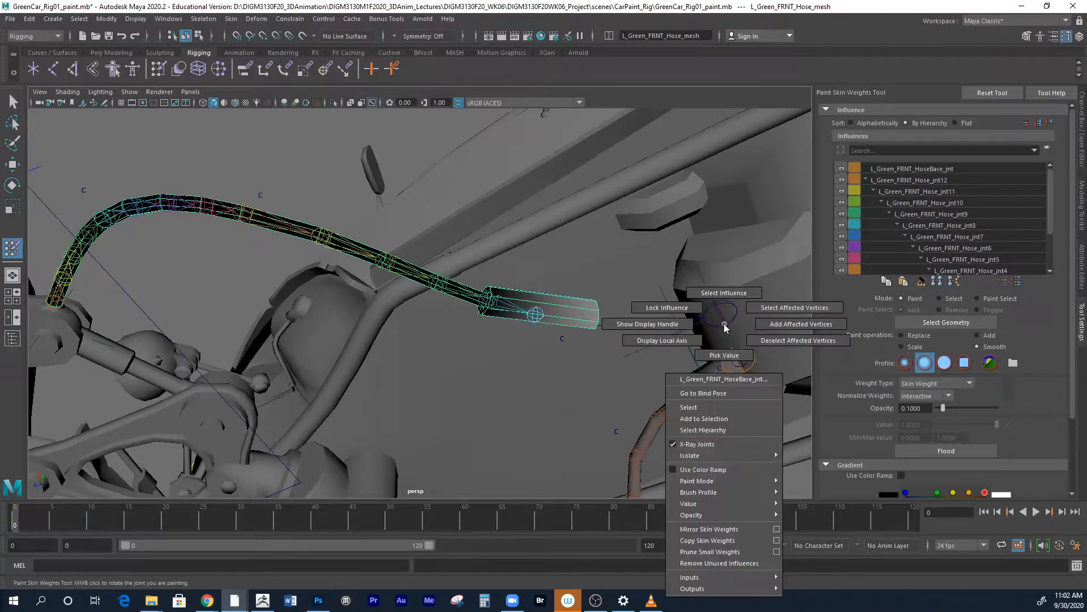
left_click(726, 293)
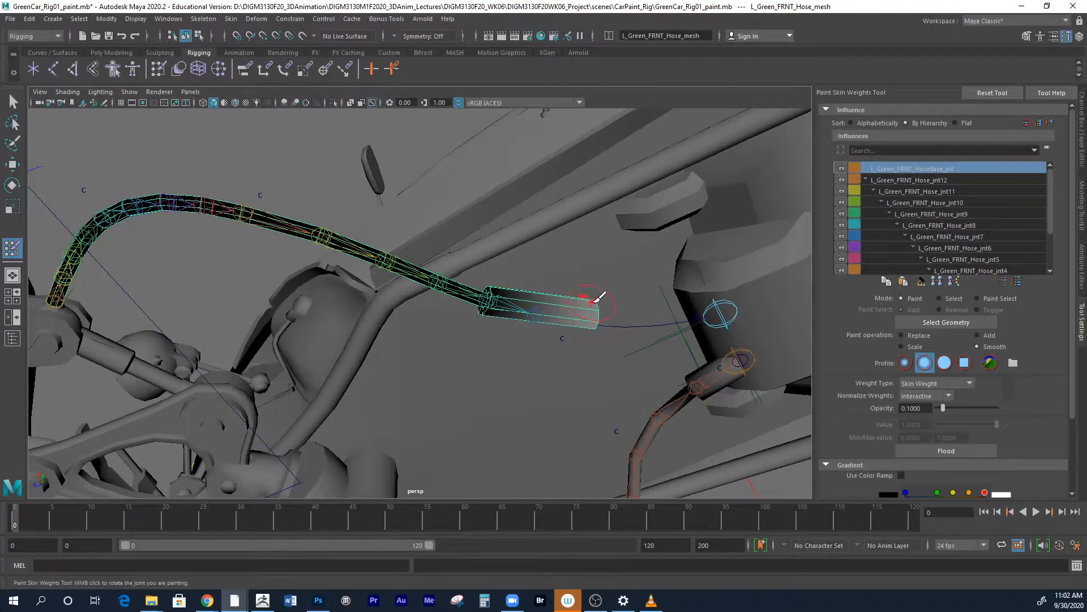
right_click_drag(600, 311, 823, 340, "alt")
middle_click_drag(750, 370, 565, 390, "alt")
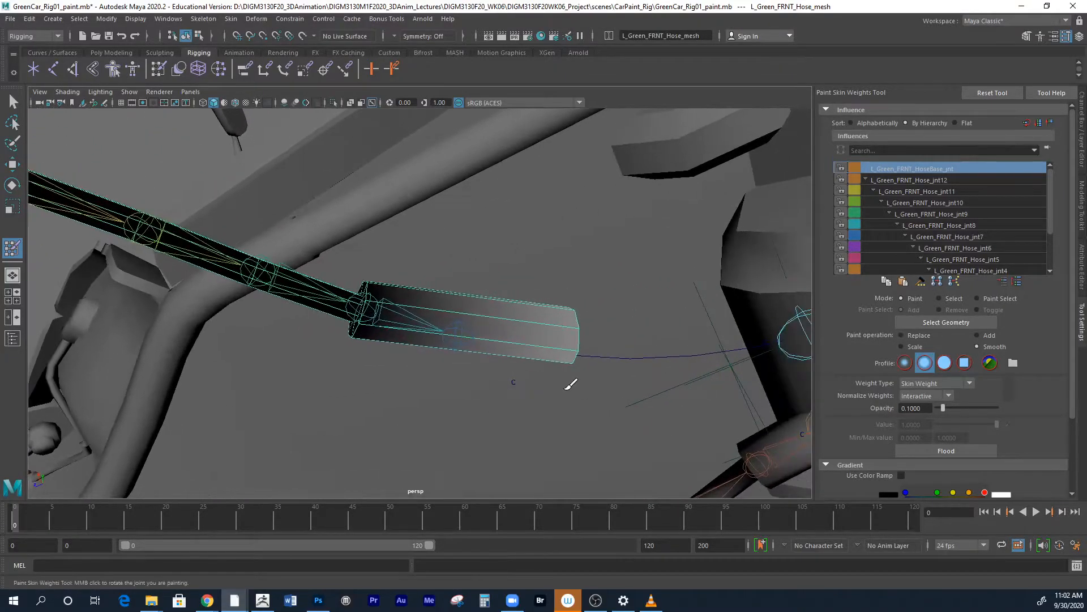
right_click_drag(571, 385, 729, 396, "alt")
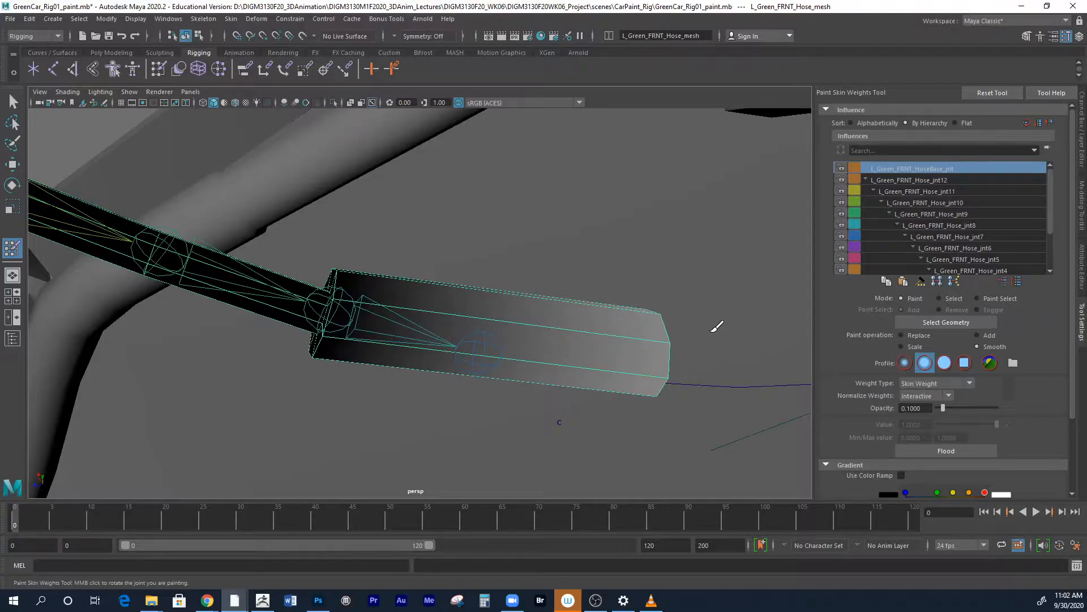
scroll(708, 344, "down", 6)
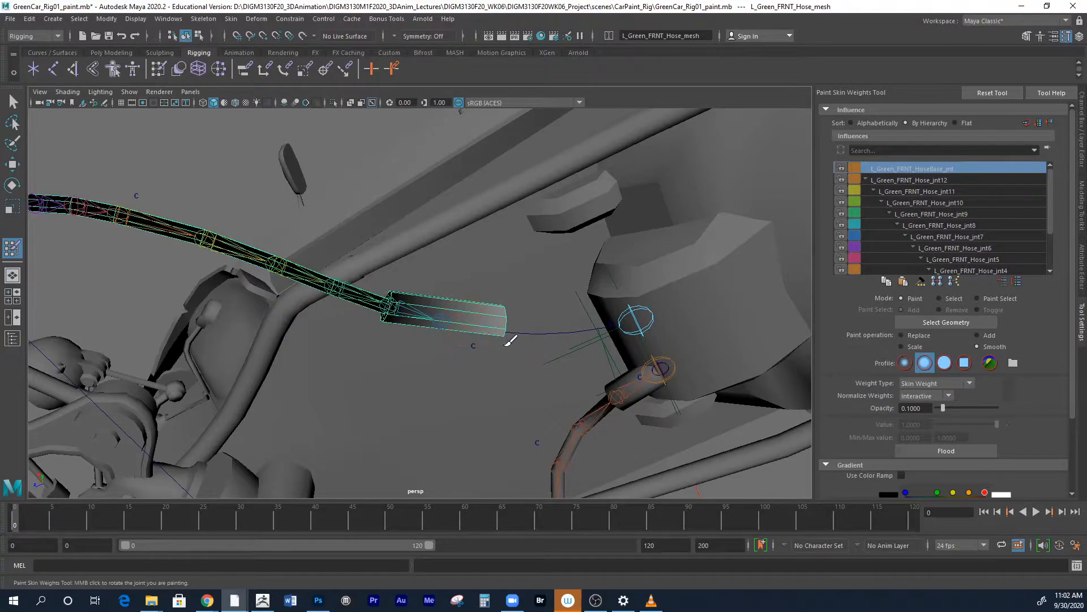
scroll(487, 326, "up", 3)
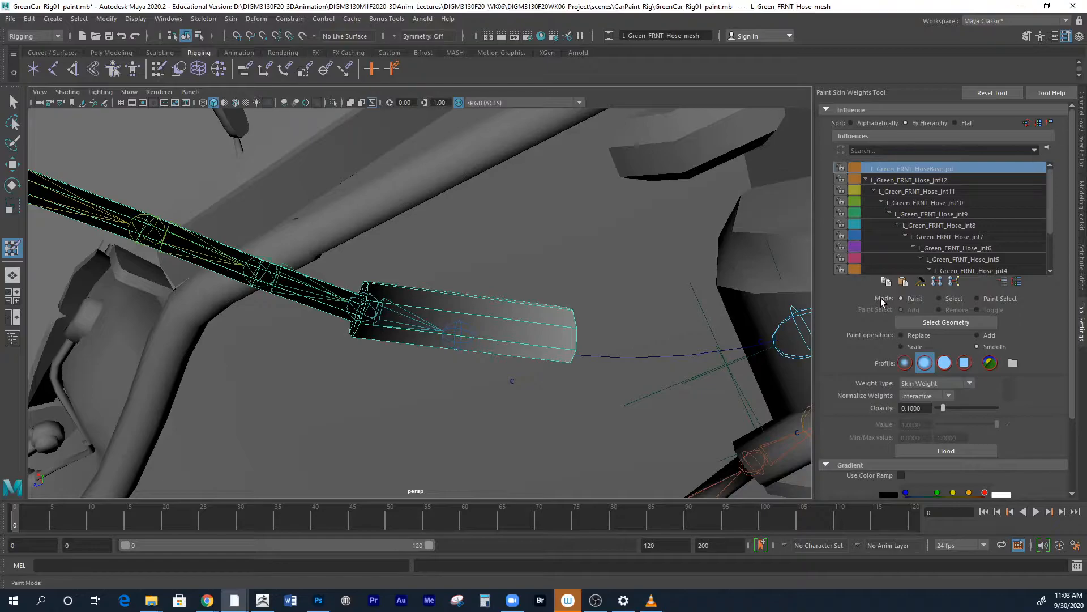
Set the paint operation to Add and paint L_Green_FRNT_HoseBase_jnt weight onto the hose's base-end vertices at 0.1 opacity
left_click(982, 335)
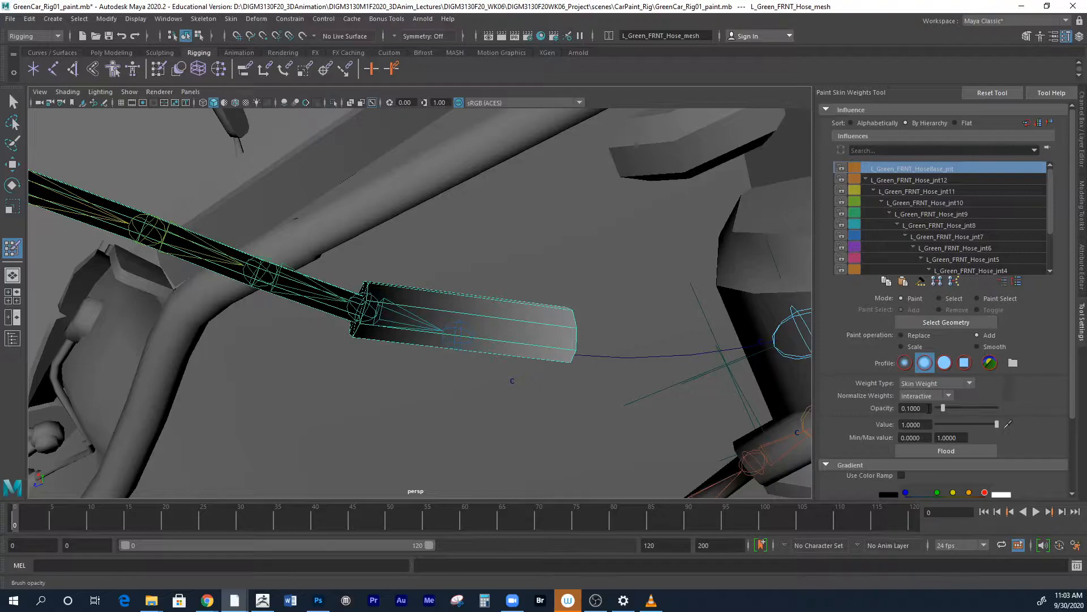
left_click(928, 407)
left_click(904, 409)
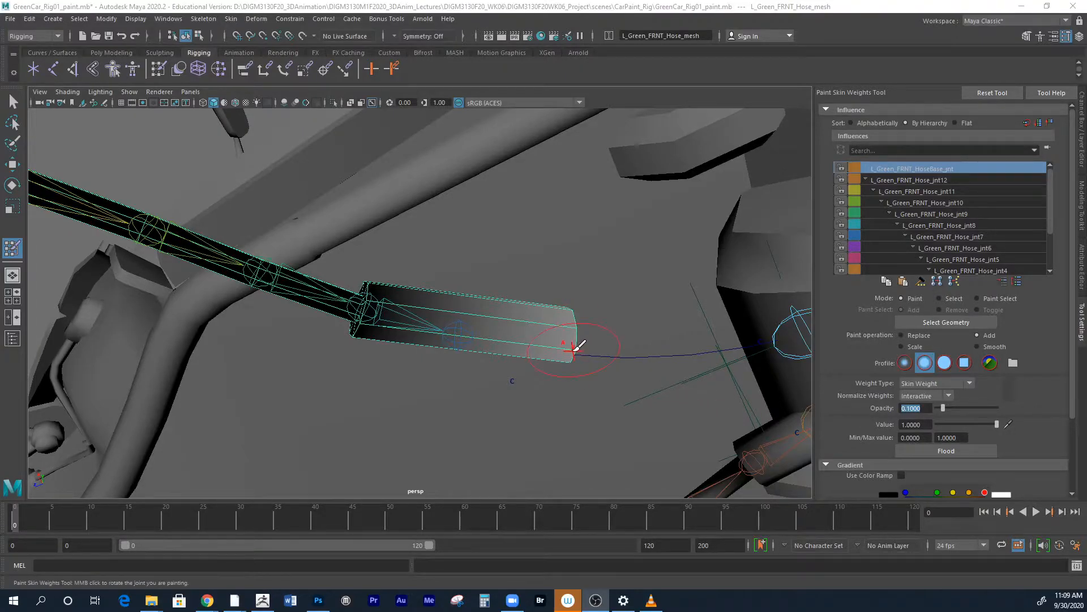
right_click_drag(578, 356, 767, 383, "alt")
middle_click_drag(759, 381, 572, 375, "alt")
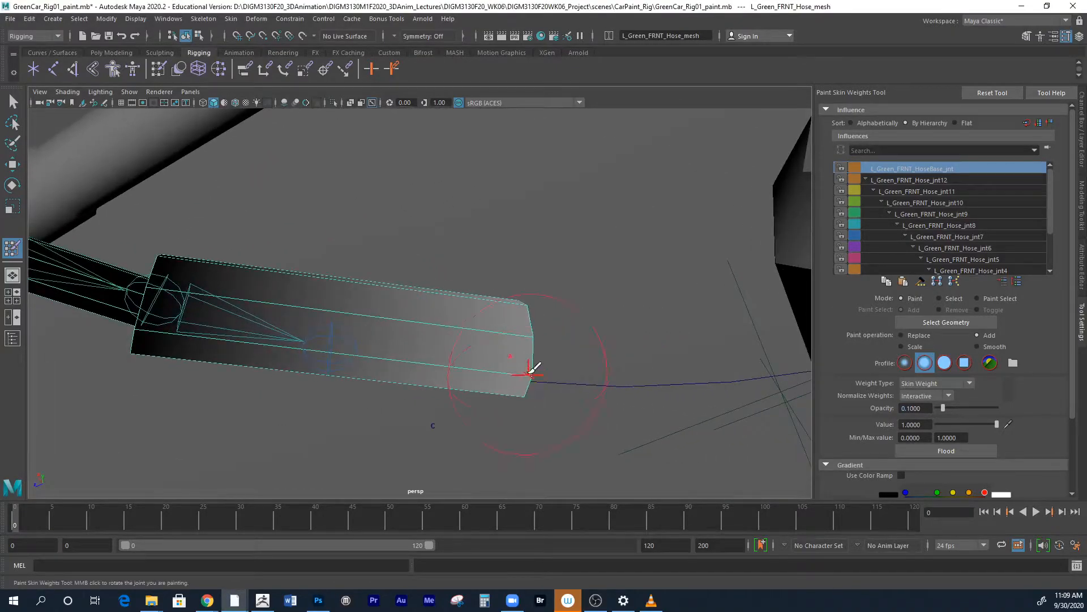
left_click_drag(527, 370, 534, 376)
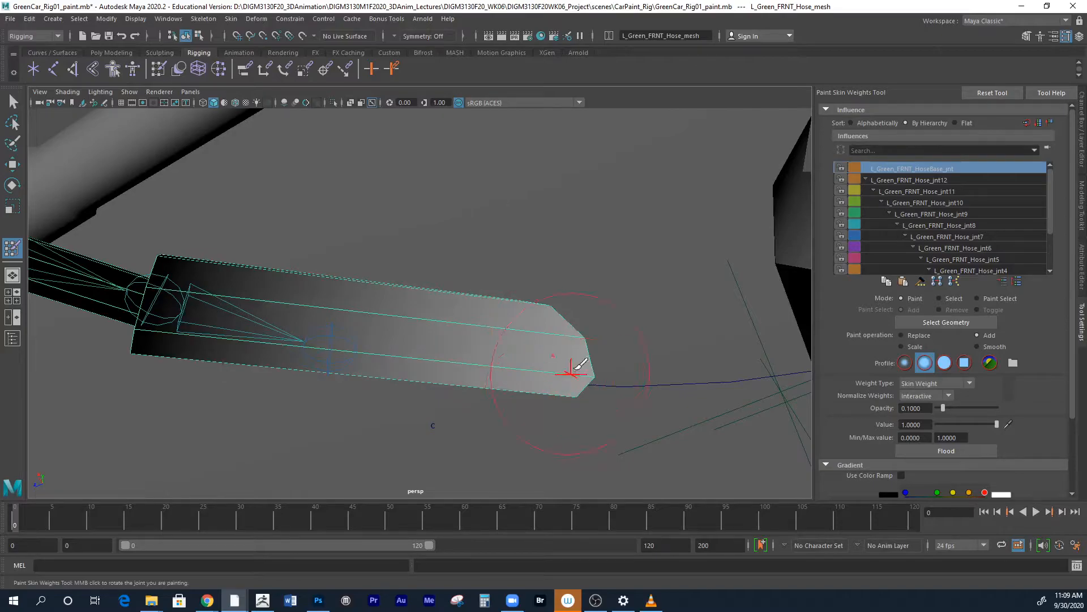
left_click(578, 340)
left_click(592, 313)
left_click(605, 328)
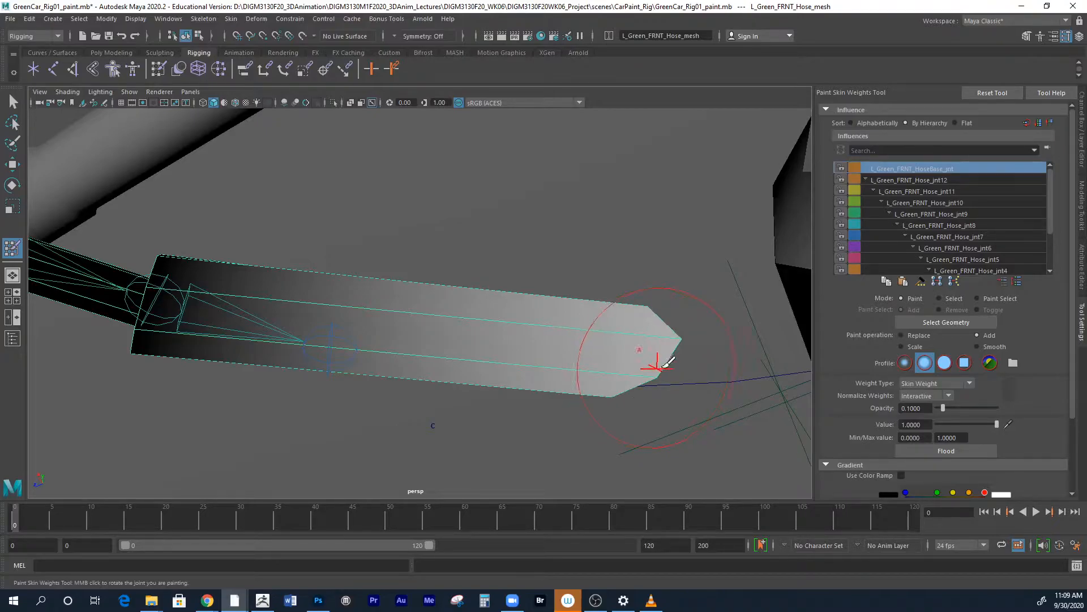
Shrink the brush and add more base-joint weight to individual vertices around the rim of the hose's base end
scroll(964, 396, "down", 3)
scroll(1043, 420, "down", 1)
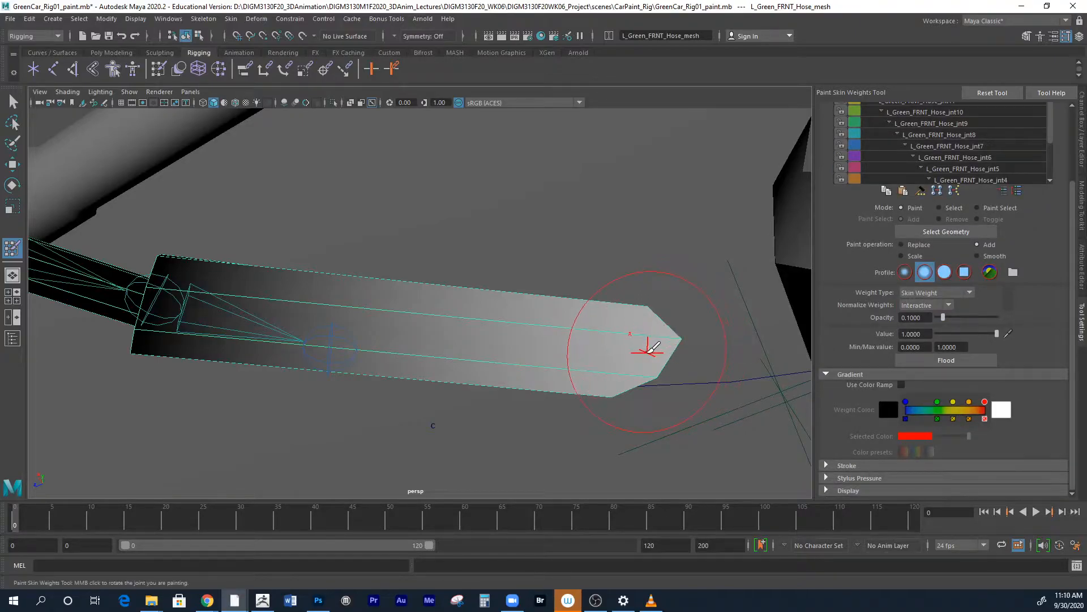
scroll(651, 349, "up", 3)
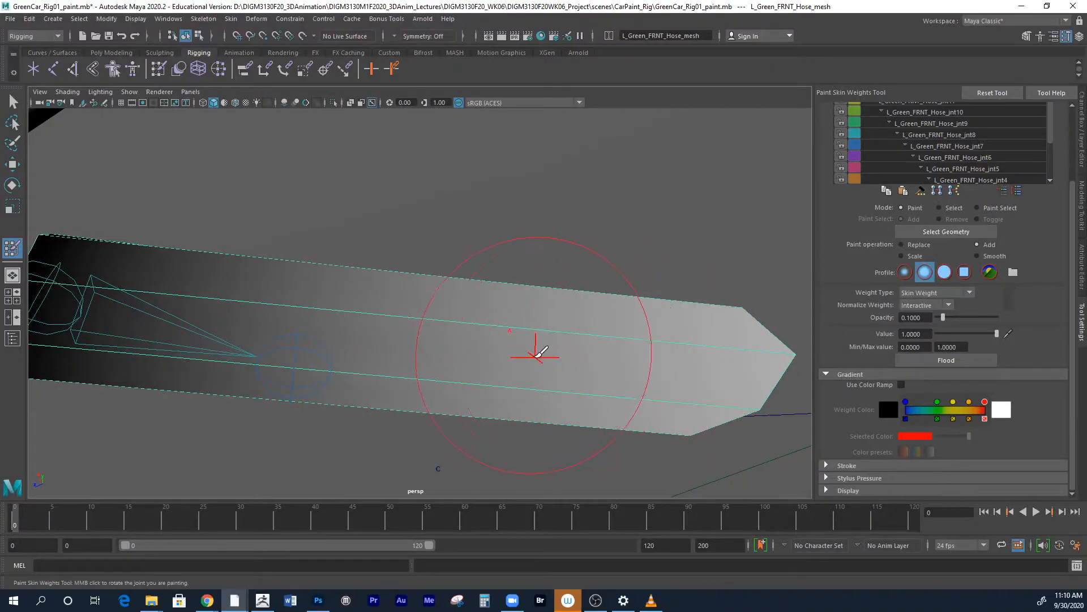
mouse_move(555, 347)
left_mouse_down()
mouse_move(515, 357)
mouse_move(589, 363)
mouse_move(502, 366)
left_mouse_up()
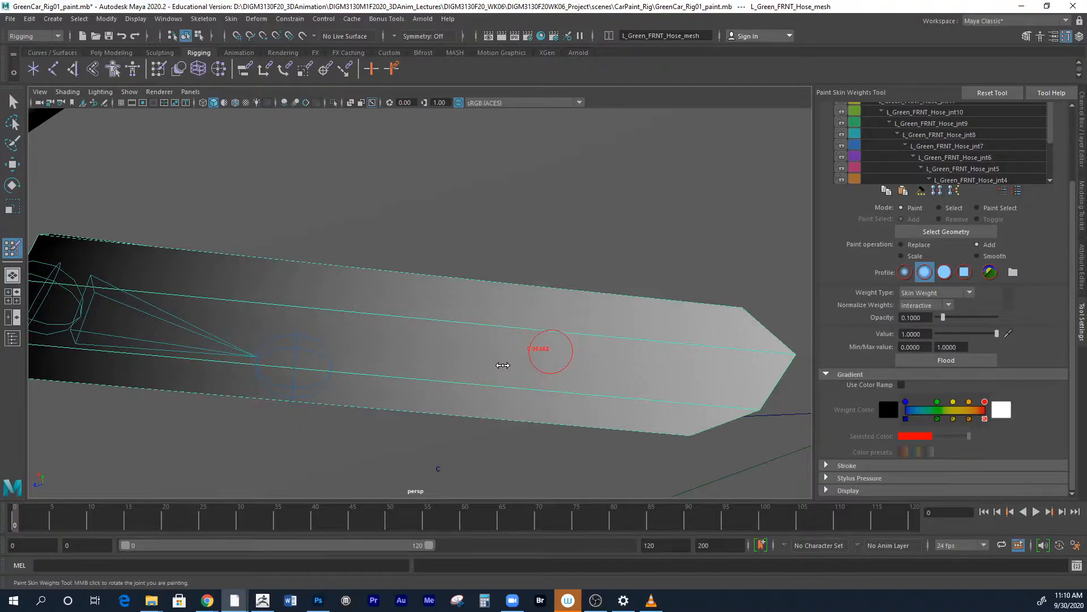
left_click(741, 310)
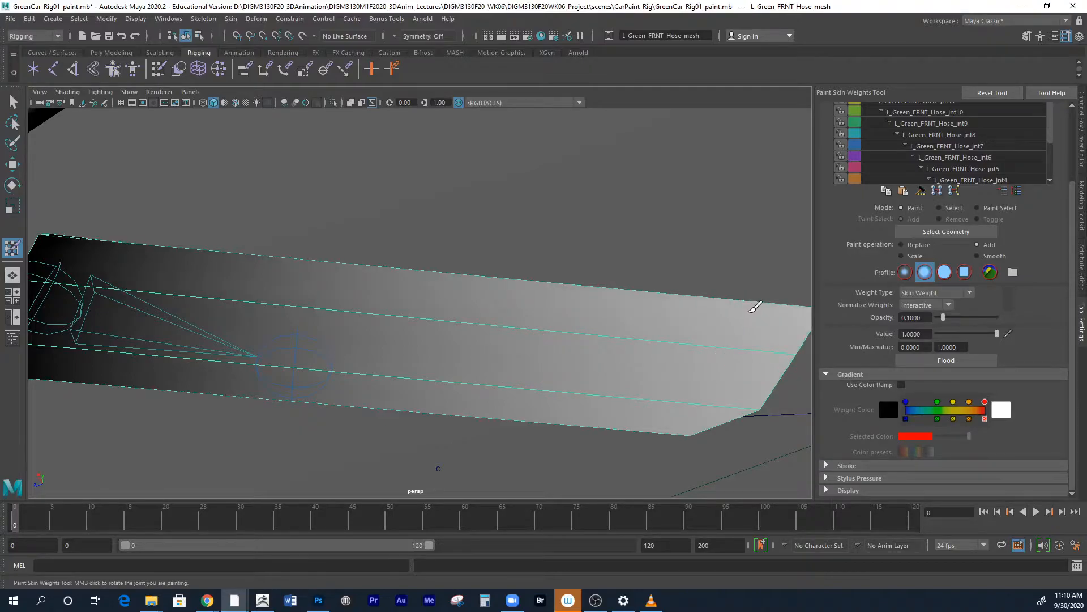
left_click(771, 412)
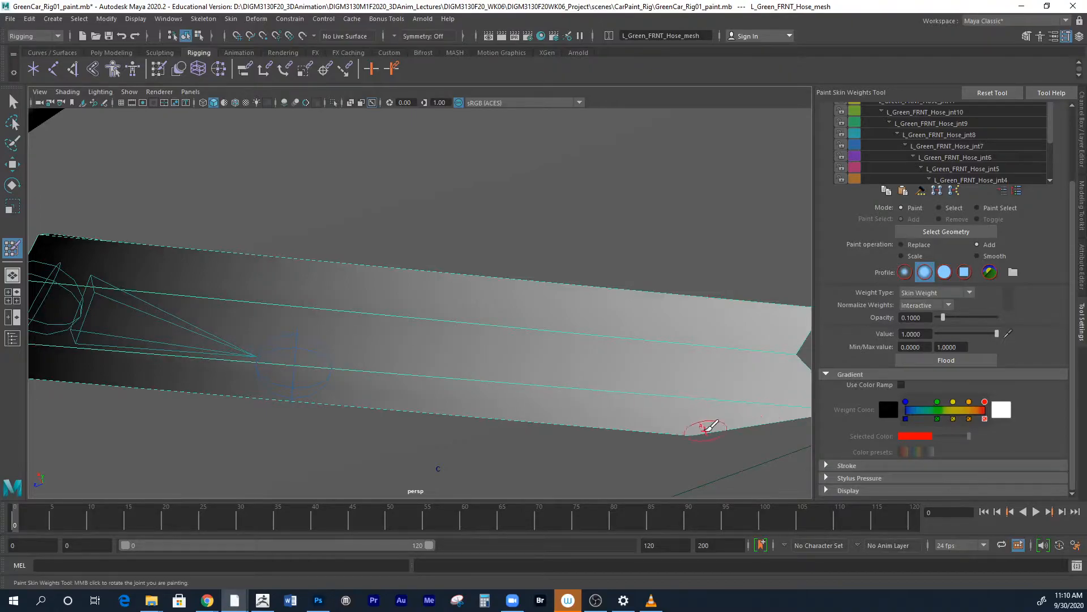
left_click_drag(740, 425, 694, 437, "alt")
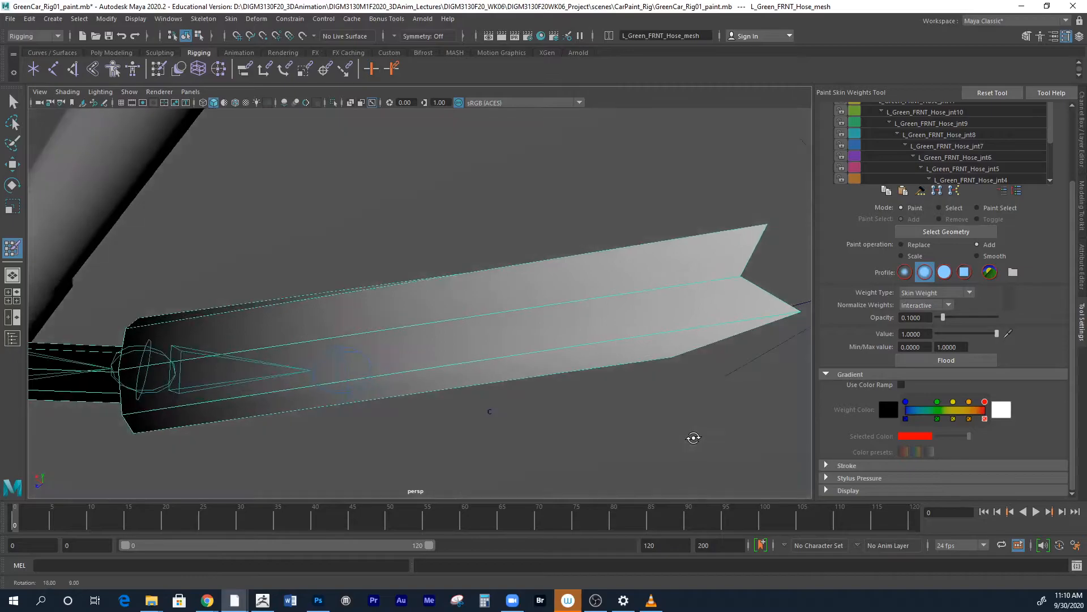
left_click(737, 275)
mouse_move(770, 359)
left_mouse_down("alt")
mouse_move(736, 277)
mouse_move(701, 323)
mouse_move(554, 372)
mouse_move(518, 359)
mouse_move(505, 368)
mouse_move(516, 371)
left_mouse_up("alt")
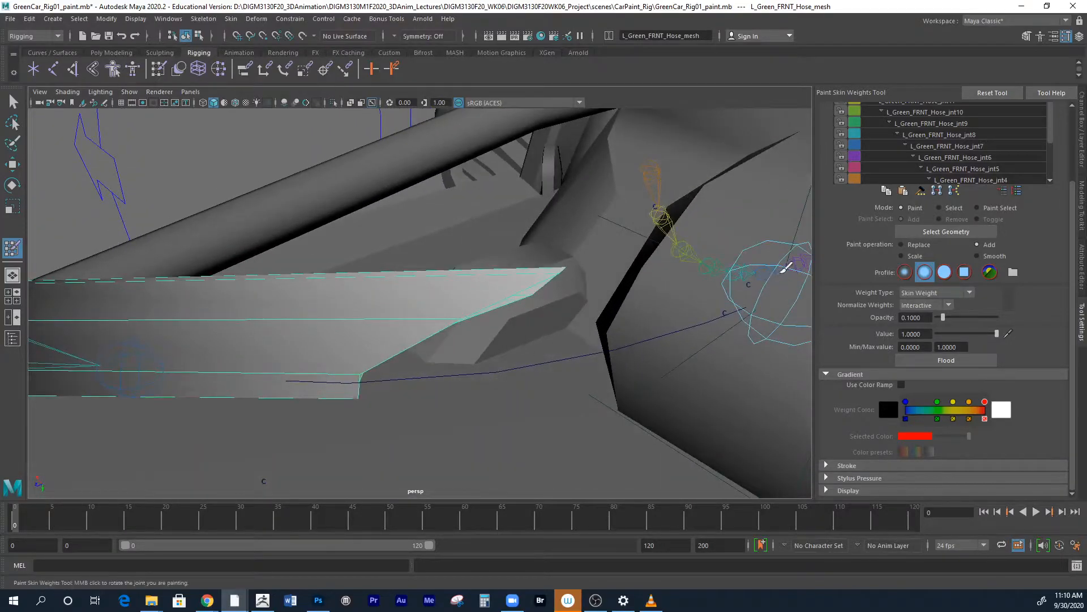
Raise the brush opacity to 1 and add full base-joint weight to the lagging rim vertices, declining the autosave
left_click(900, 317)
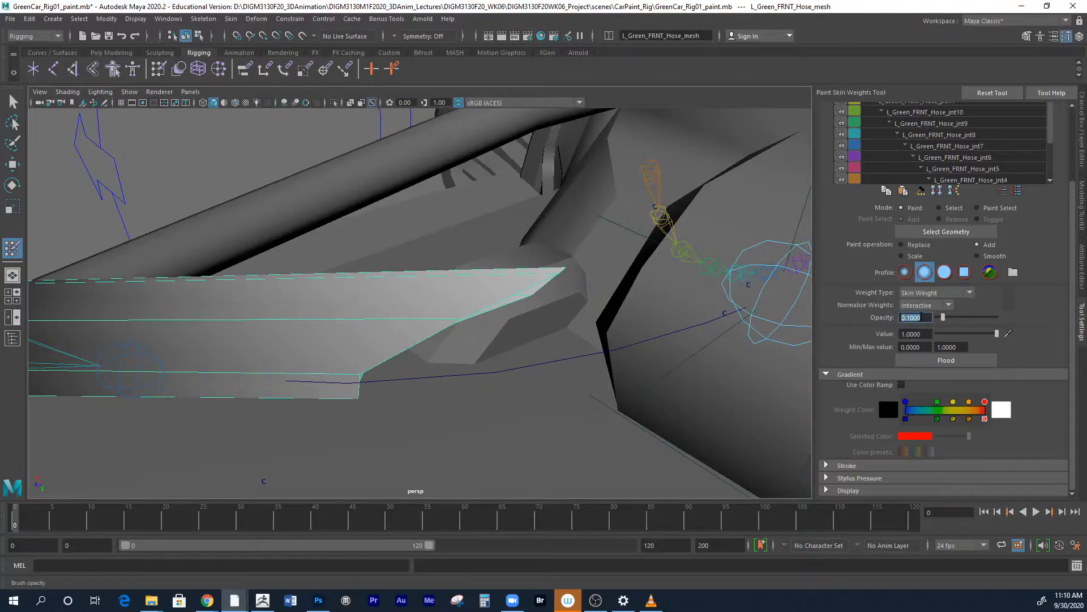
left_click(929, 333)
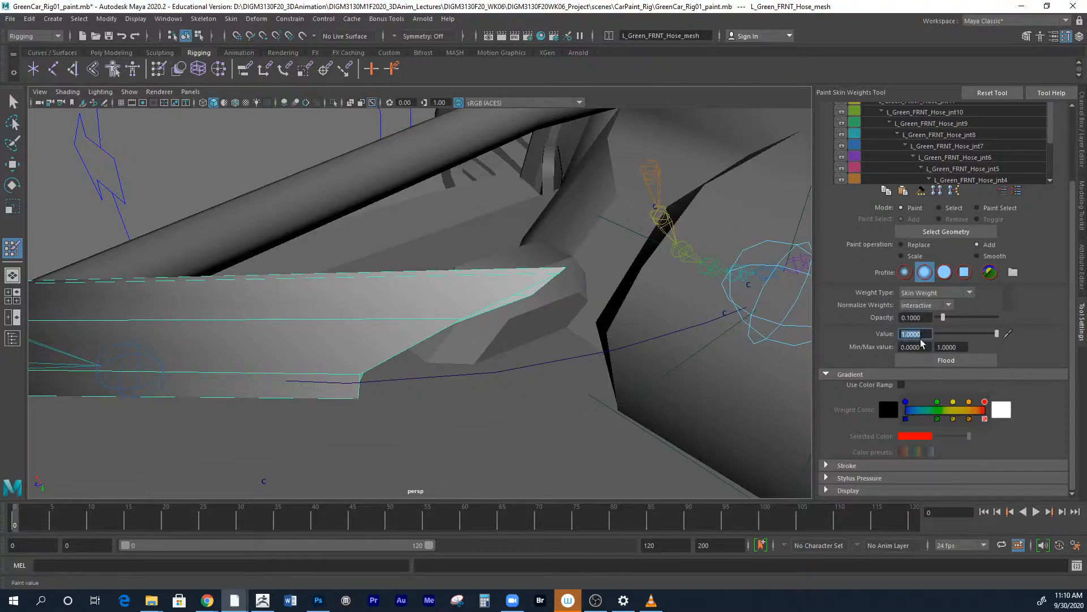
left_click(927, 317)
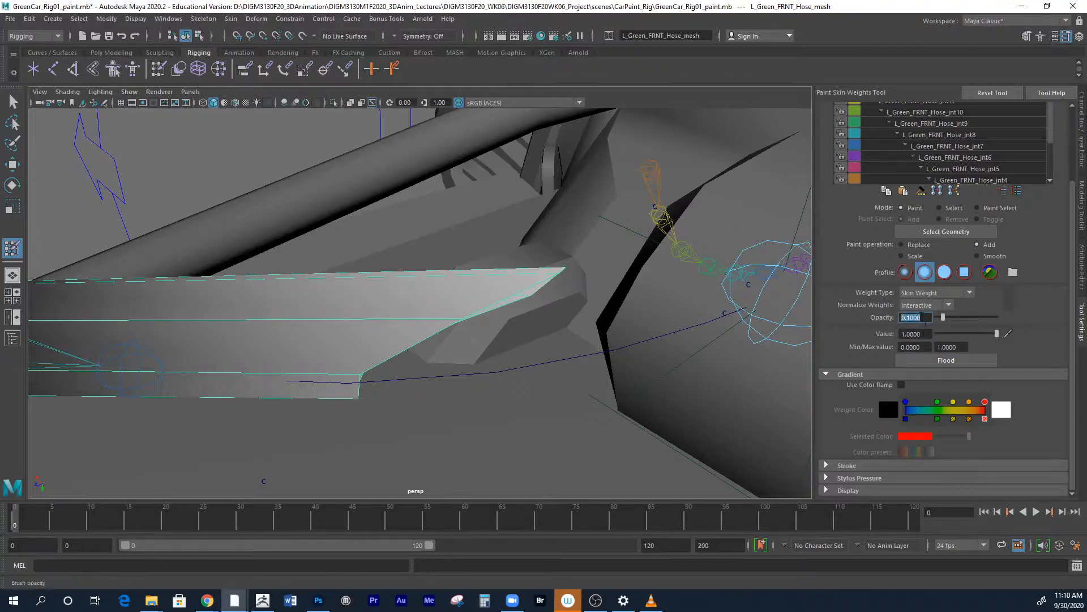
type("1")
left_click(928, 333)
mouse_move(577, 283)
left_mouse_down()
mouse_move(554, 272)
mouse_move(561, 278)
left_mouse_up()
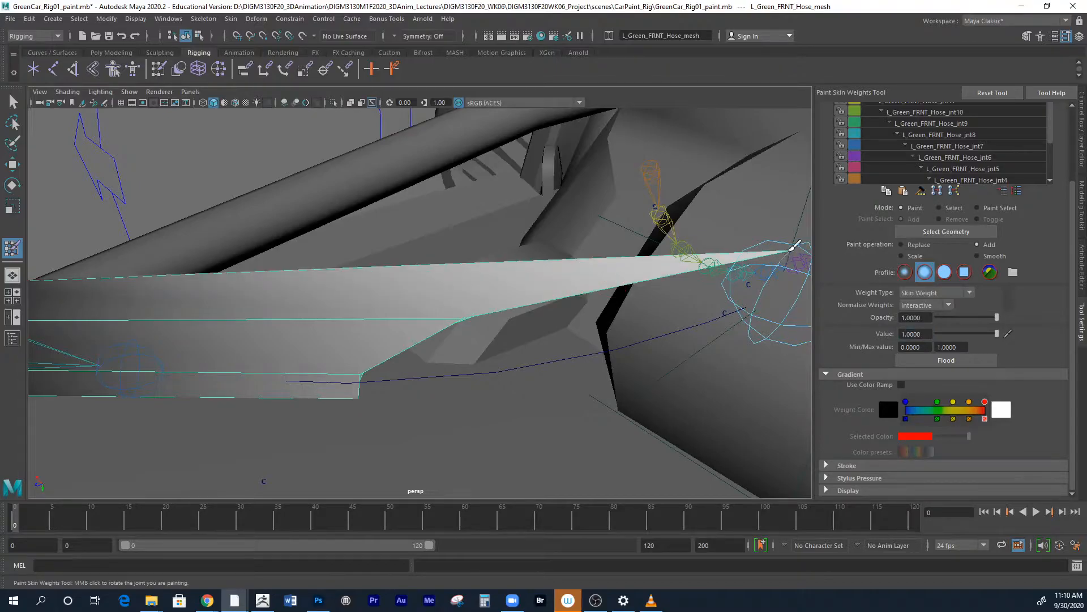
left_click_drag(456, 328, 469, 314)
left_click_drag(367, 373, 376, 379)
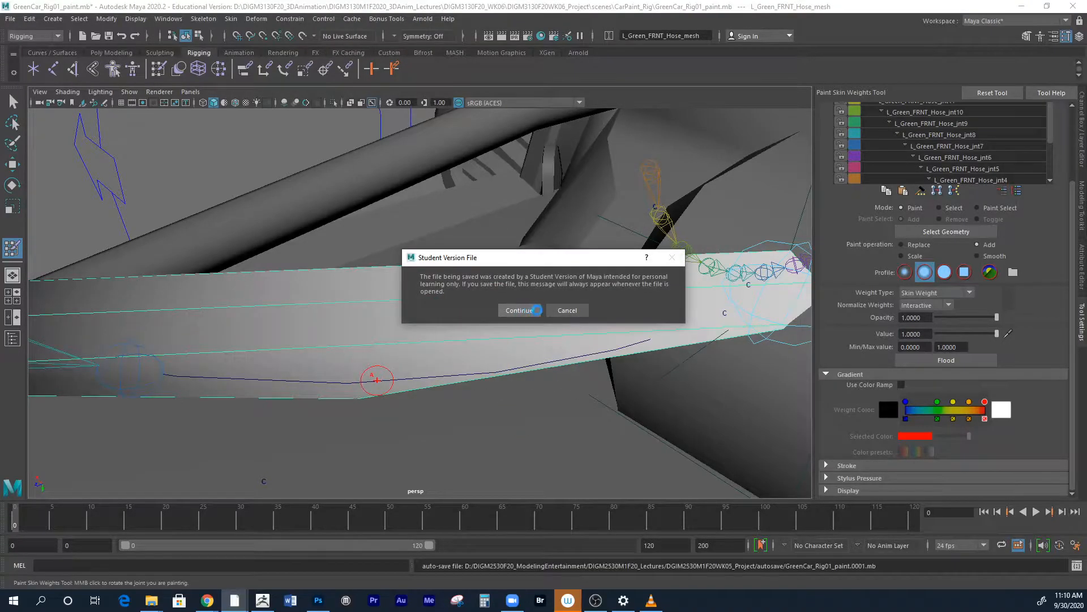
left_click(567, 310)
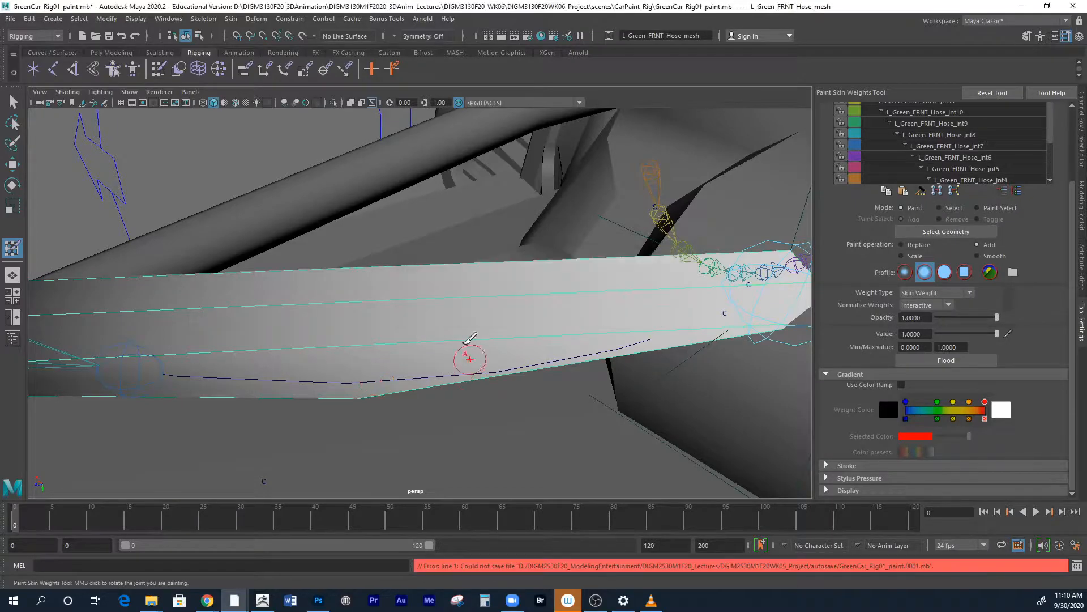
left_click(10, 19)
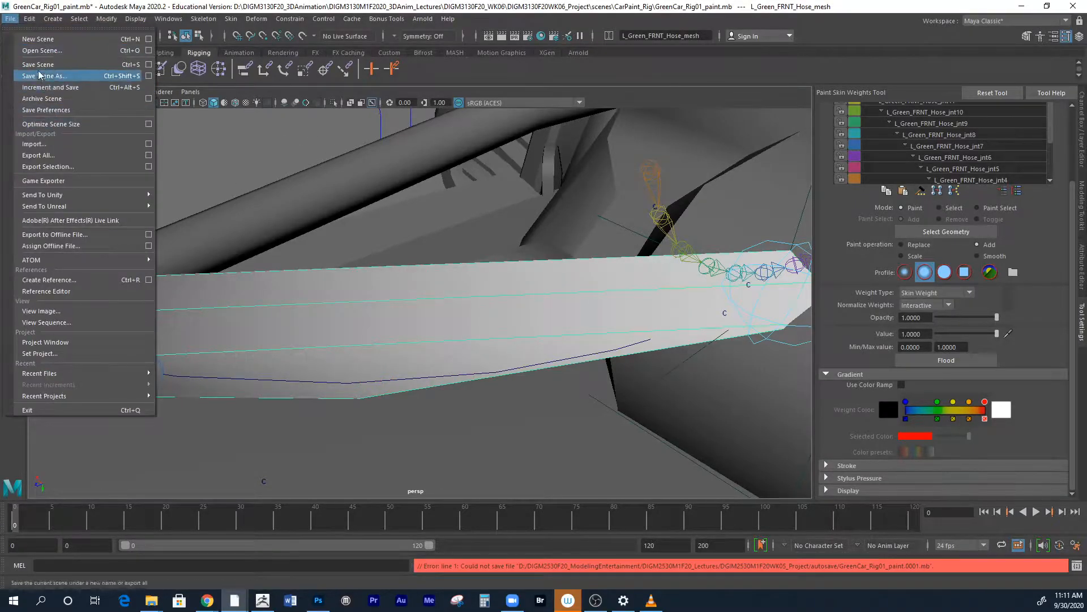
left_click(38, 76)
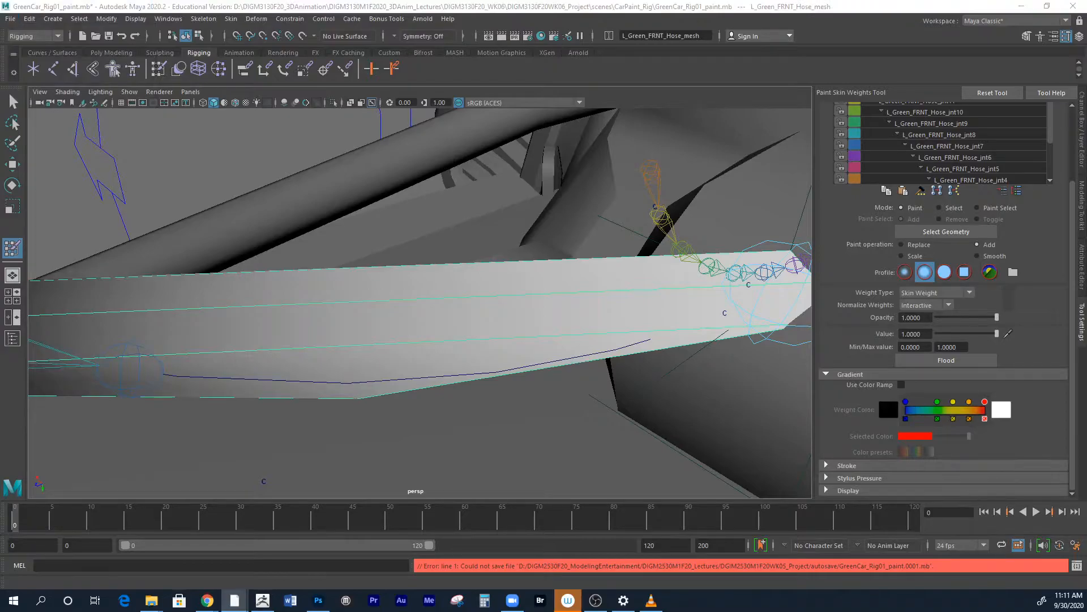
left_click_drag(0, 371, 477, 212)
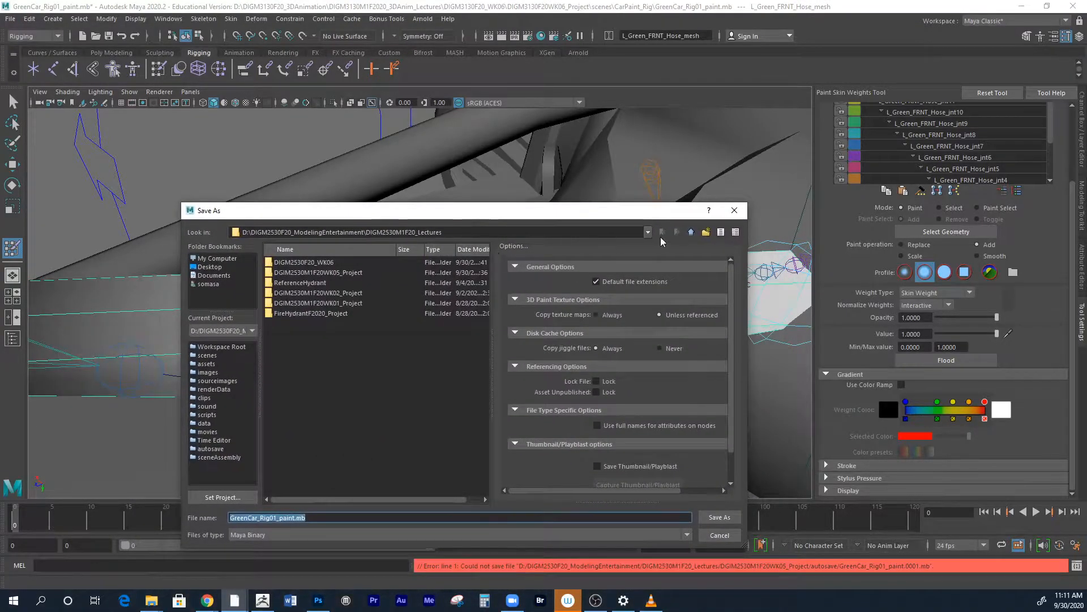
left_click(331, 272)
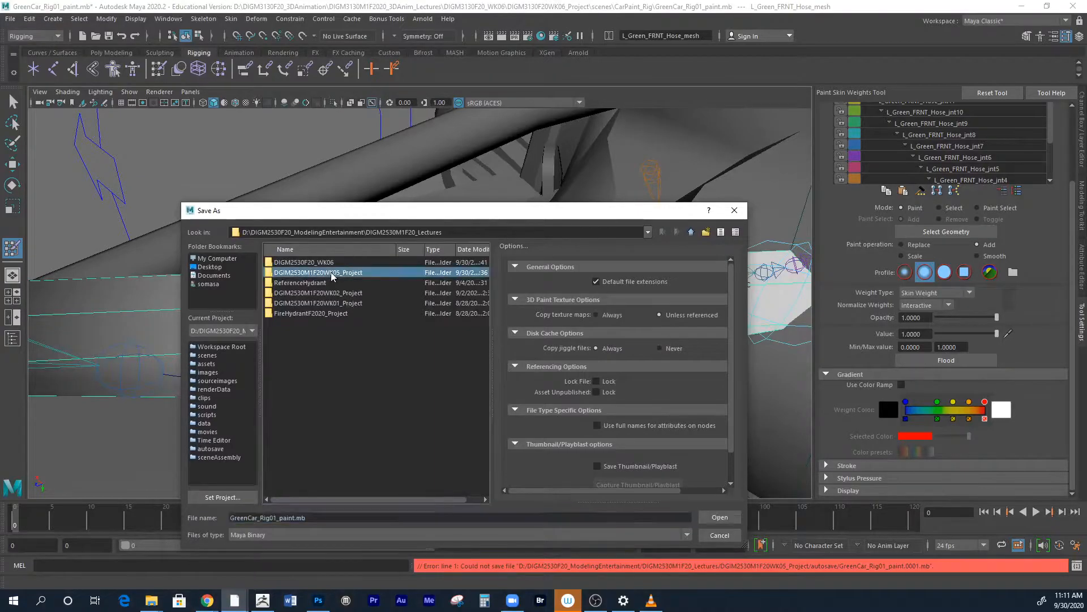
double_click(331, 272)
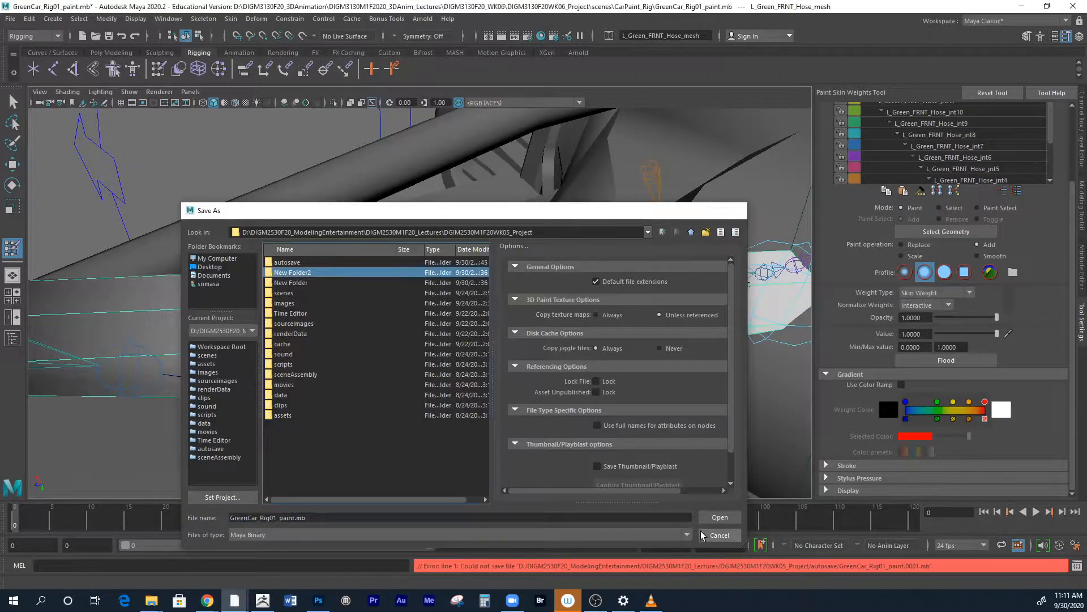
left_click(712, 535)
Set the current project to the recent DIGM3130F20WK06_Project
left_click(9, 19)
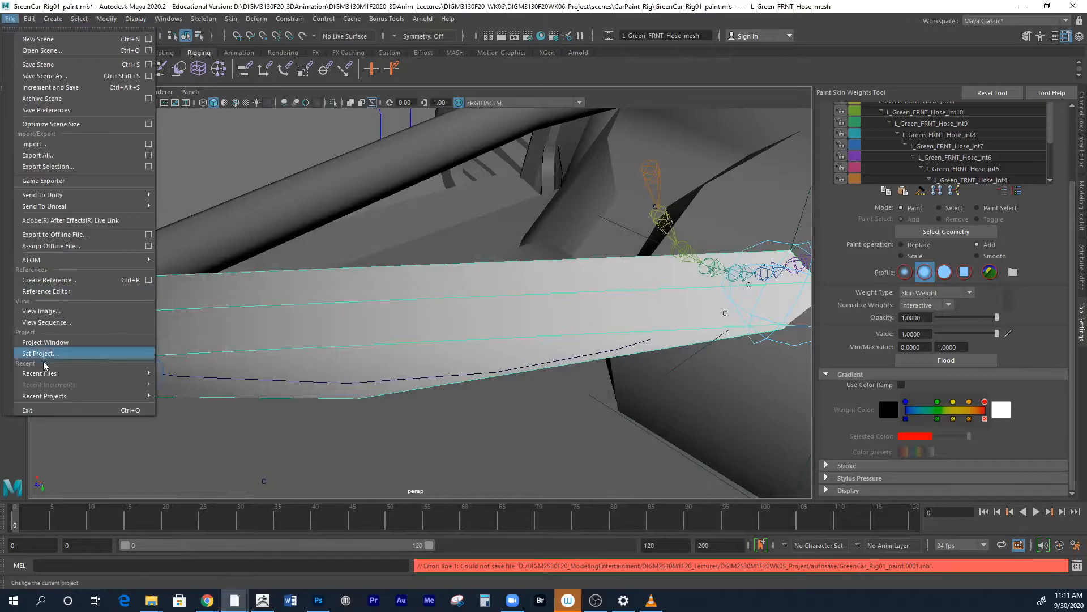
mouse_move(39, 394)
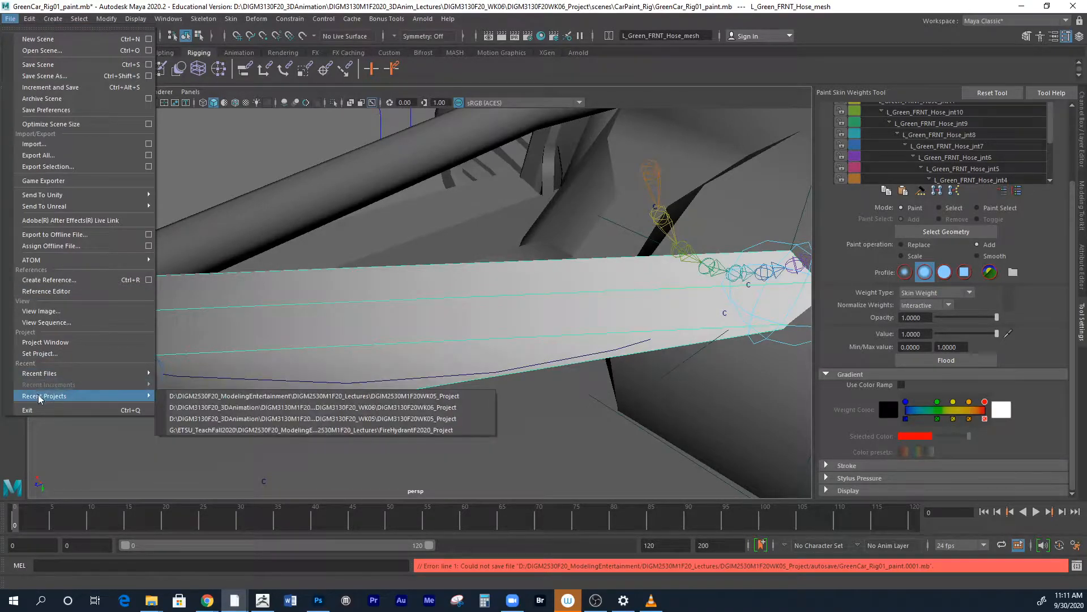
left_click(366, 407)
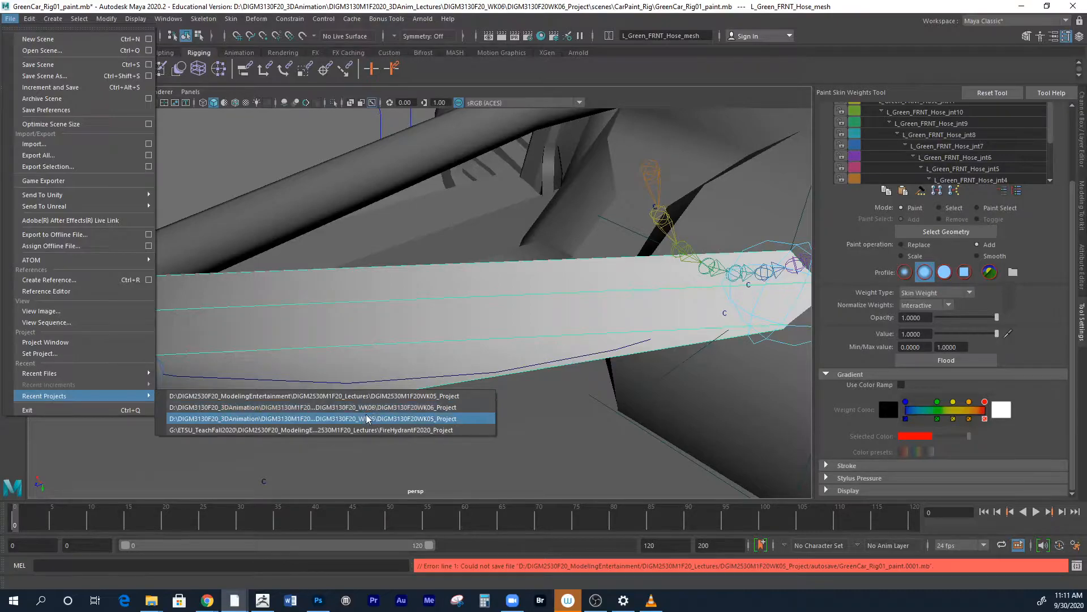
Save the scene as GreenCar_Rig01_paint_a.mb in the Rigs folder, accepting the student version notice
left_click(10, 21)
left_click(26, 75)
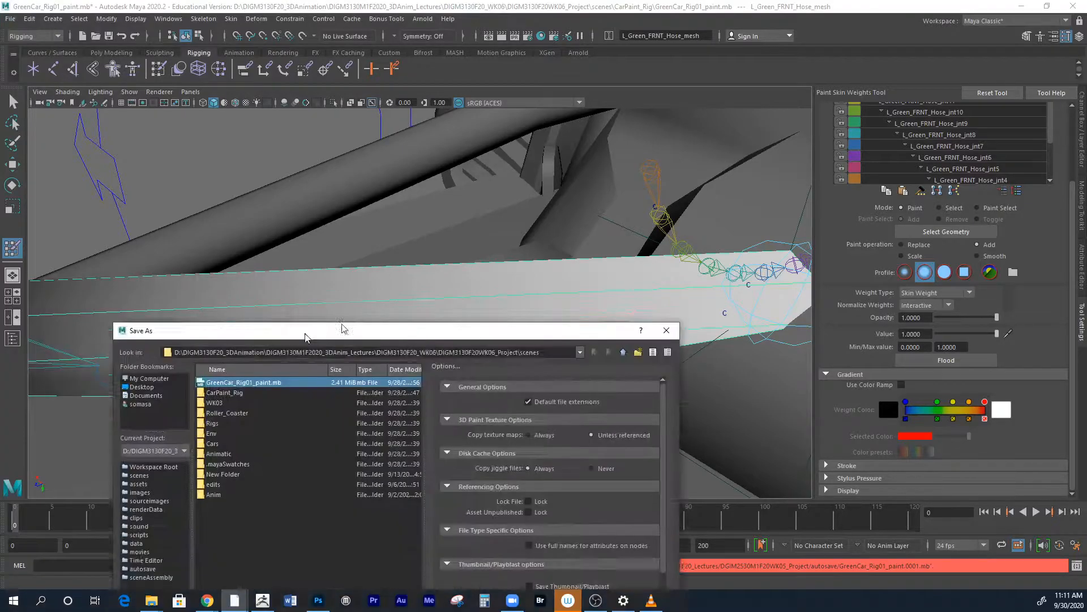
double_click(302, 278)
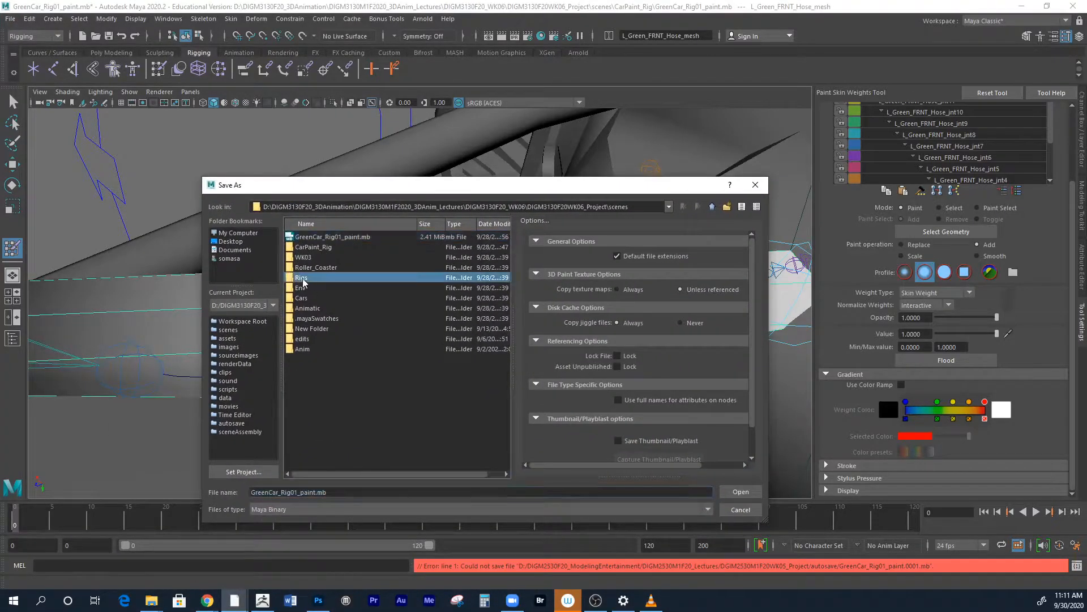
left_click(316, 492)
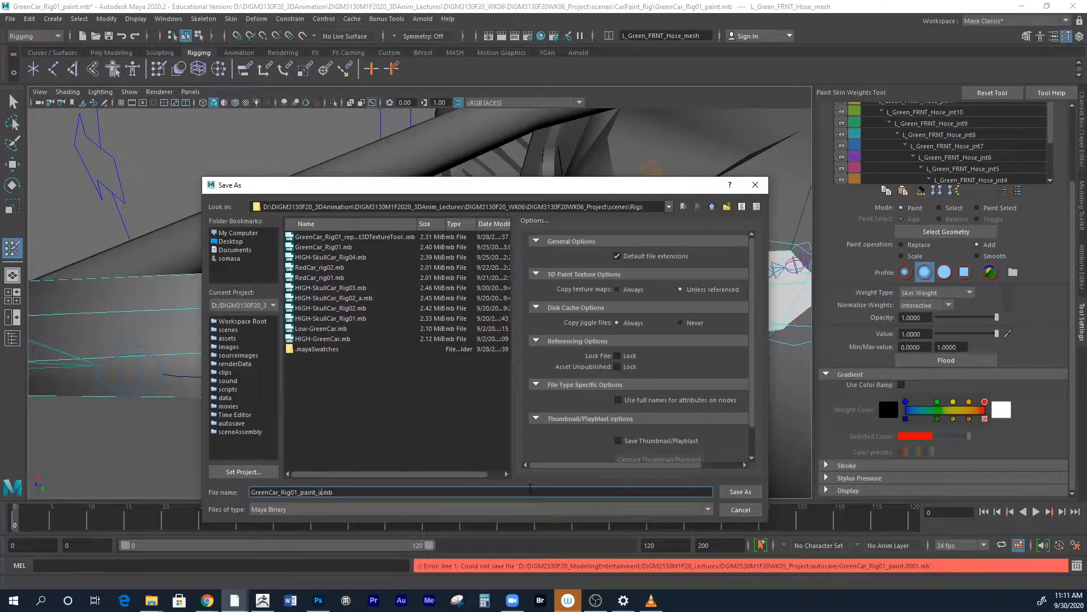
type("_a")
key("Return")
left_click(505, 308)
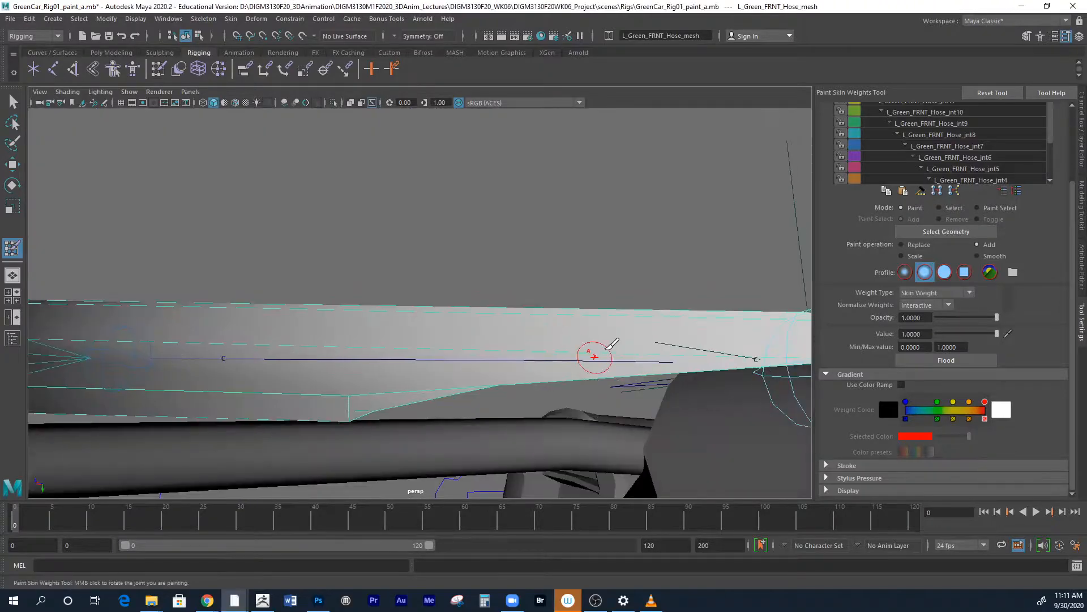
Add full base-joint weight to the remaining vertices around the hose's base end, checking for missed ones in wireframe and shaded display
mouse_move(512, 333)
left_mouse_down("alt")
mouse_move(373, 369)
mouse_move(368, 383)
left_mouse_up("alt")
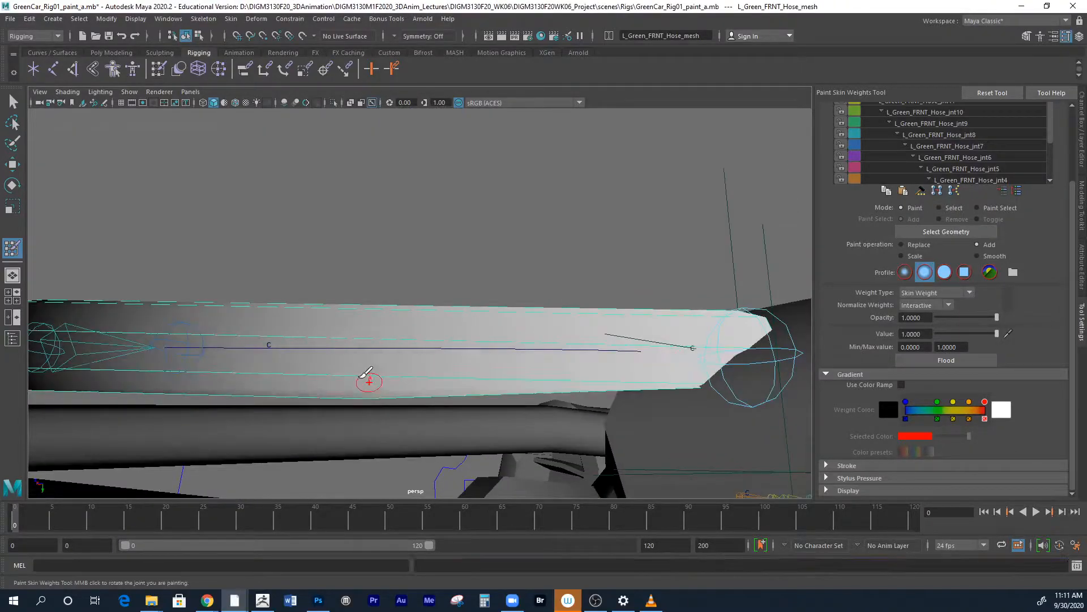
mouse_move(602, 251)
left_mouse_down("alt")
mouse_move(590, 168)
mouse_move(629, 214)
mouse_move(644, 286)
mouse_move(694, 310)
mouse_move(294, 347)
left_mouse_up("alt")
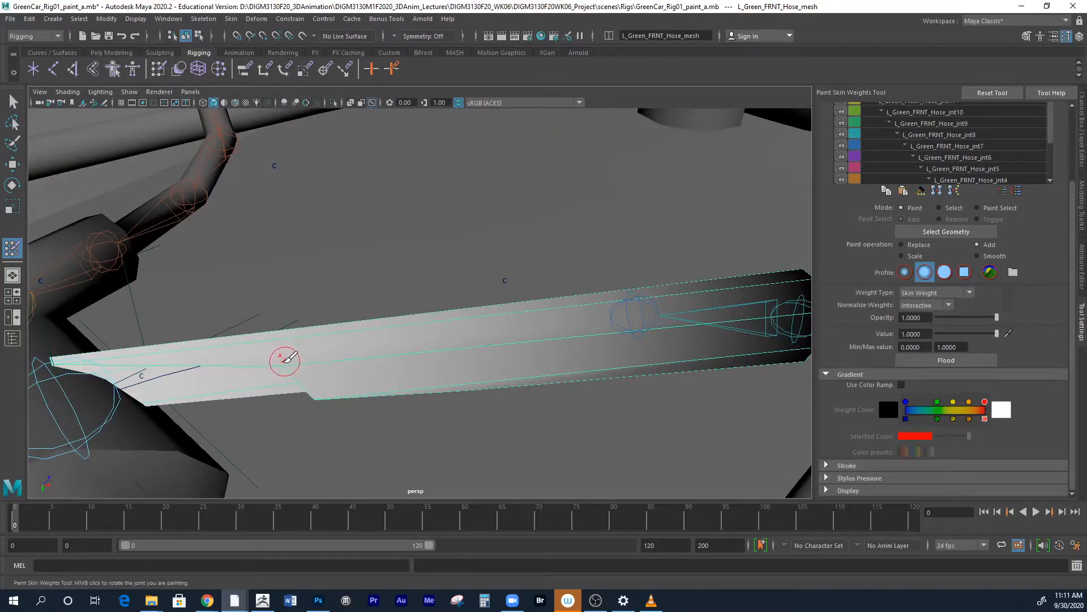
key("4")
mouse_move(316, 413)
left_mouse_down("alt")
mouse_move(340, 417)
mouse_move(282, 377)
mouse_move(451, 388)
left_mouse_up("alt")
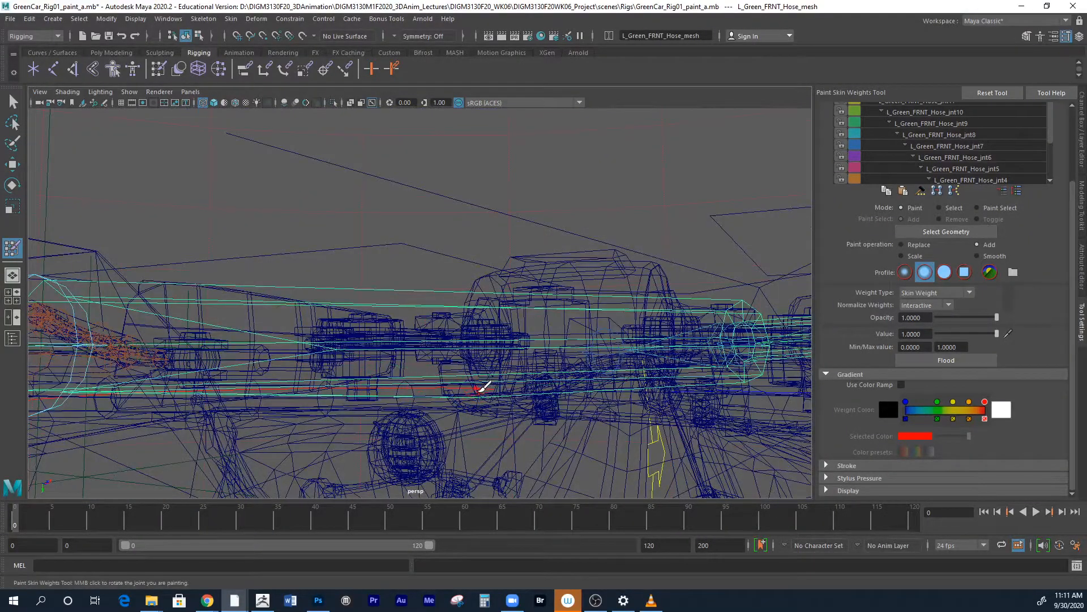
right_click_drag(349, 358, 233, 339, "alt")
mouse_move(232, 338)
left_mouse_down("alt")
mouse_move(264, 420)
mouse_move(266, 461)
mouse_move(424, 413)
mouse_move(417, 457)
left_mouse_up("alt")
left_click_drag(455, 267, 474, 345, "alt")
key("5")
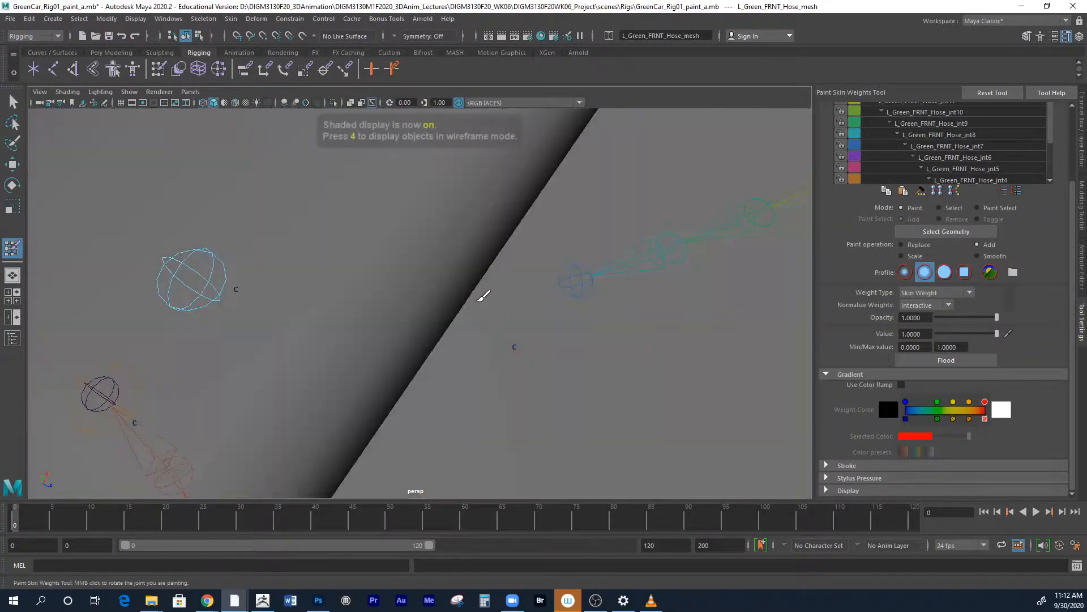
mouse_move(553, 296)
left_mouse_down("alt")
mouse_move(332, 284)
mouse_move(568, 296)
mouse_move(425, 315)
mouse_move(368, 297)
mouse_move(543, 295)
left_mouse_up("alt")
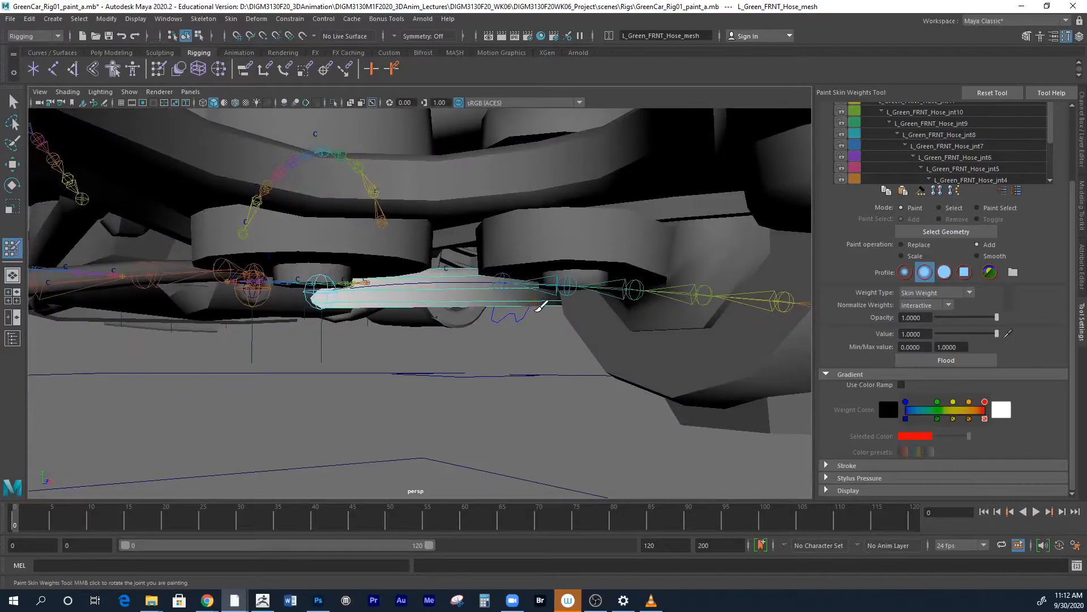
Reactivate Paint Skin Weights on the hose mesh in wireframe display and add full base-joint weight to the stray vertex
key("4")
mouse_move(515, 304)
right_mouse_down("alt")
mouse_move(490, 325)
mouse_move(515, 364)
mouse_move(502, 345)
mouse_move(527, 318)
mouse_move(578, 371)
right_mouse_up("alt")
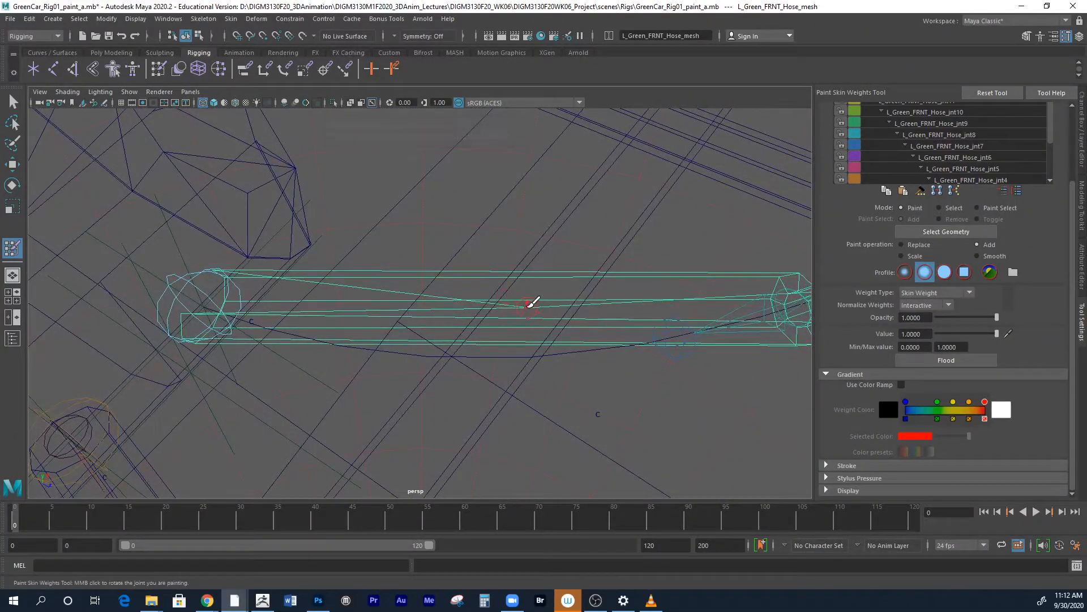
key("q")
right_click_drag(498, 323, 496, 257)
left_click_drag(475, 311, 481, 333, "alt")
left_click_drag(534, 311, 541, 292, "alt")
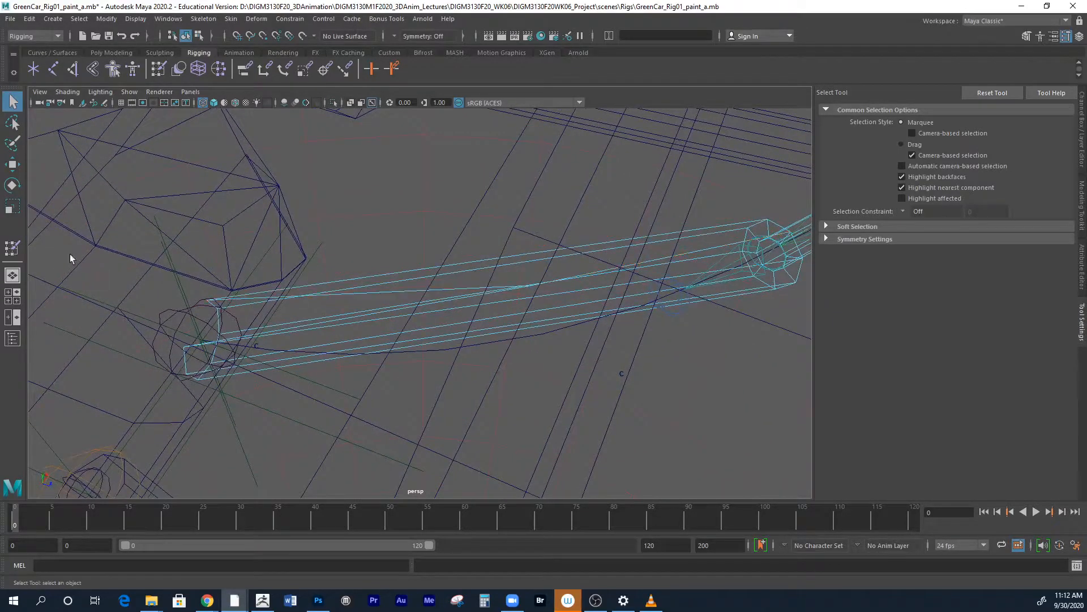
left_click(12, 248)
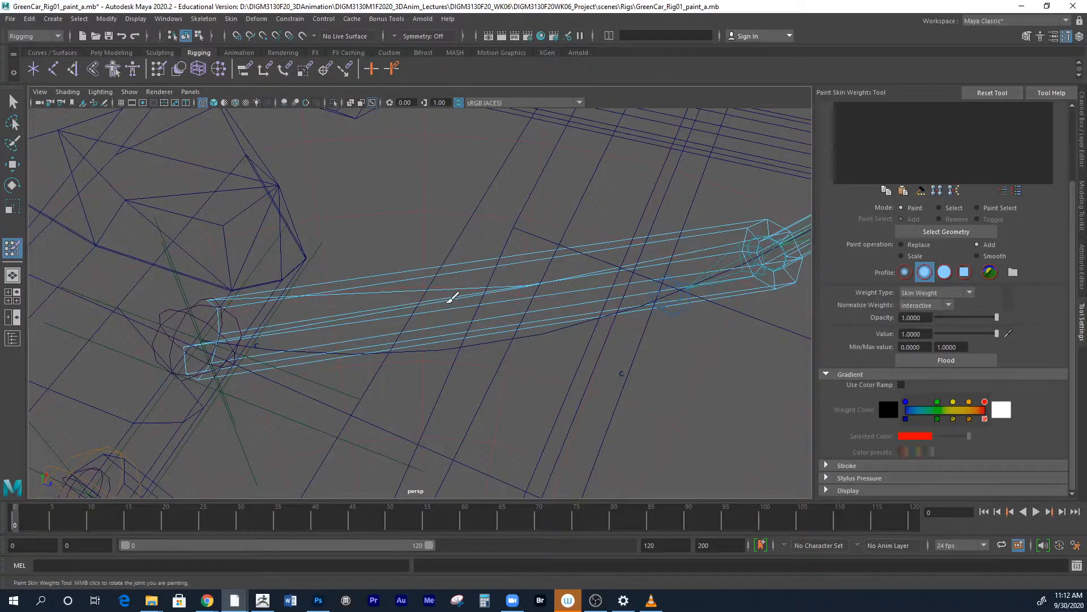
right_click_drag(451, 301, 491, 283)
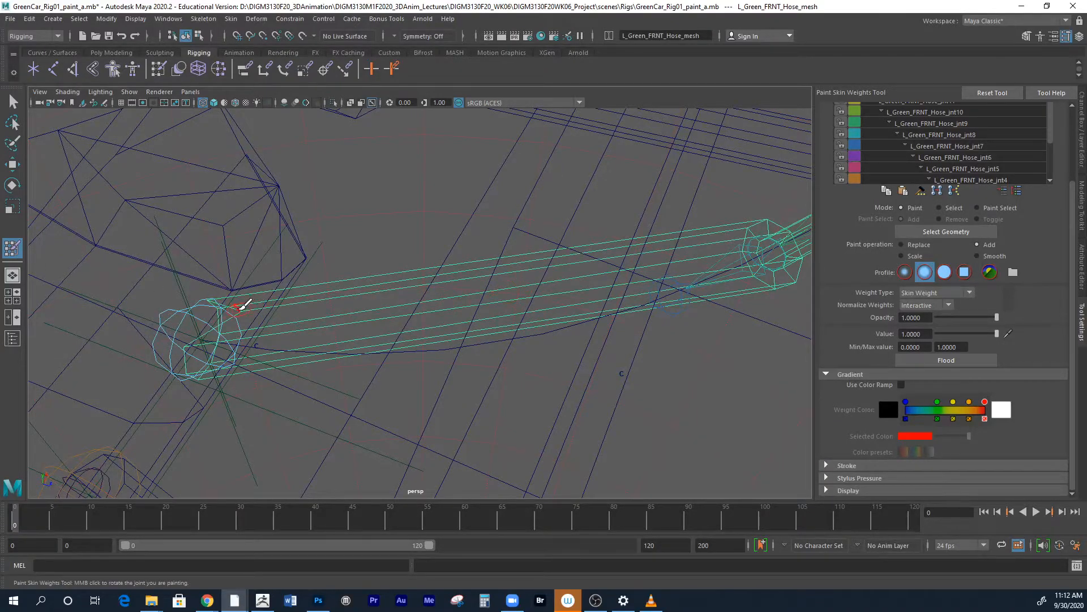
In shaded display, add full base-joint weight to the vertex ring at the outer end of the hose's thick fitting
mouse_move(337, 340)
left_mouse_down("alt")
mouse_move(351, 368)
mouse_move(529, 347)
mouse_move(623, 396)
mouse_move(621, 419)
mouse_move(665, 389)
left_mouse_up("alt")
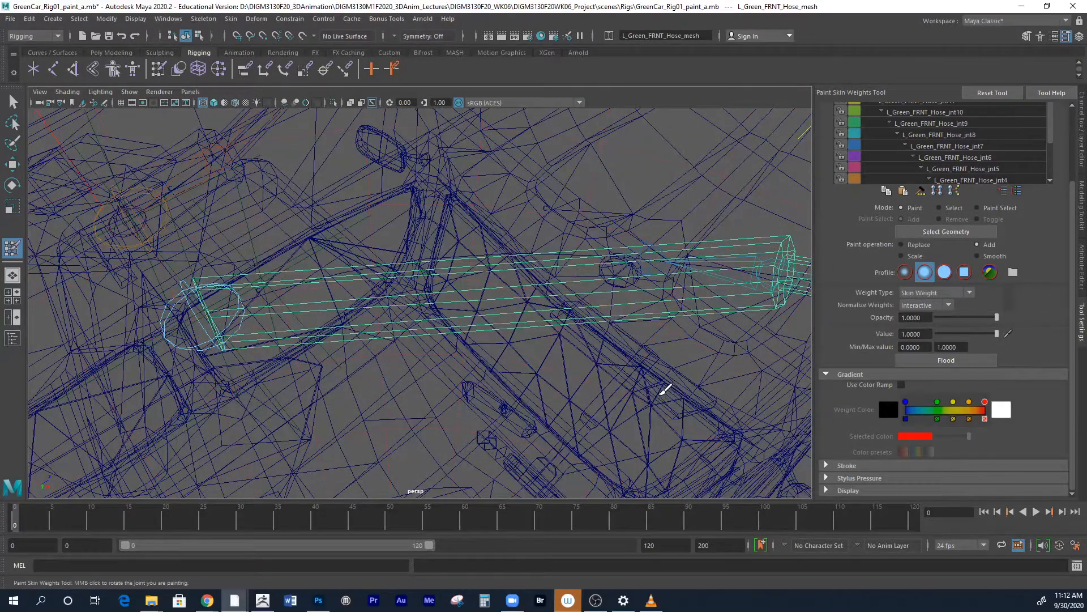
key("5")
mouse_move(733, 331)
left_mouse_down("alt")
mouse_move(583, 318)
mouse_move(643, 401)
mouse_move(624, 413)
mouse_move(575, 266)
left_mouse_up("alt")
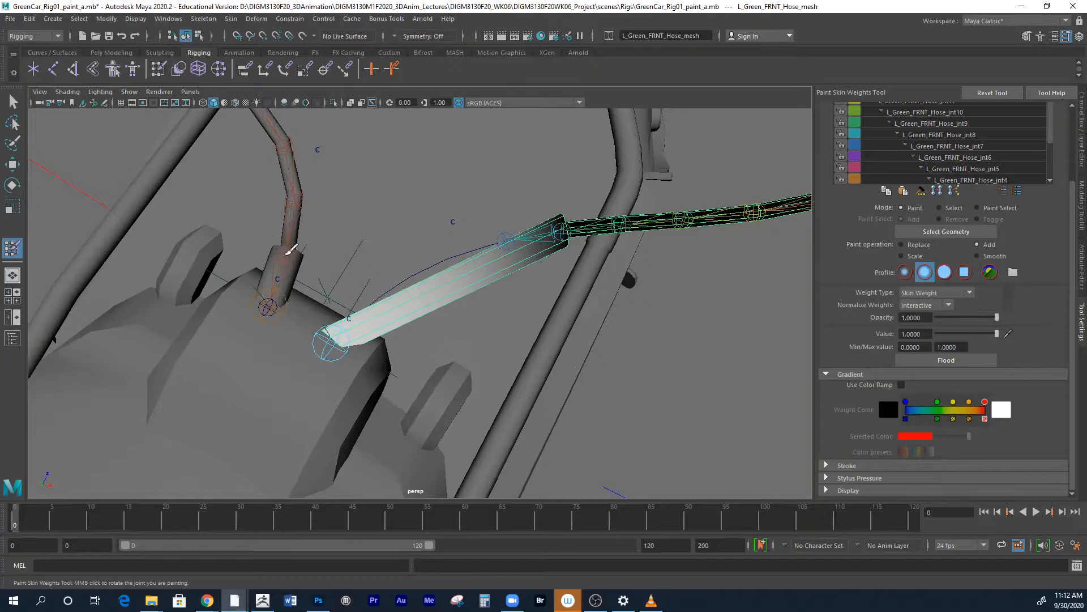
left_click_drag(503, 261, 563, 323, "alt")
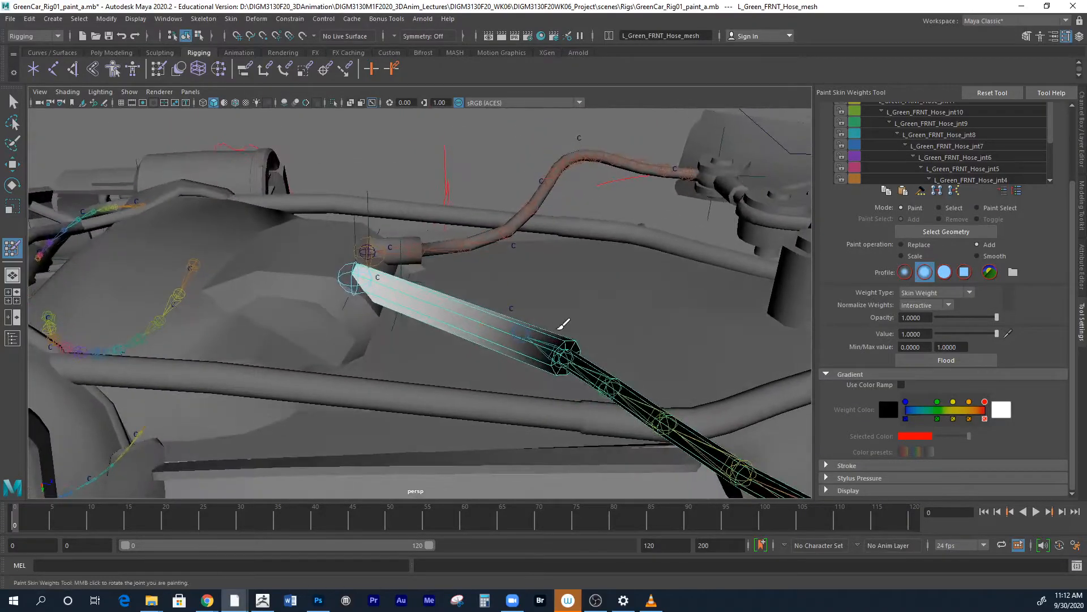
right_click_drag(563, 323, 711, 354, "alt")
middle_click_drag(711, 354, 473, 317, "alt")
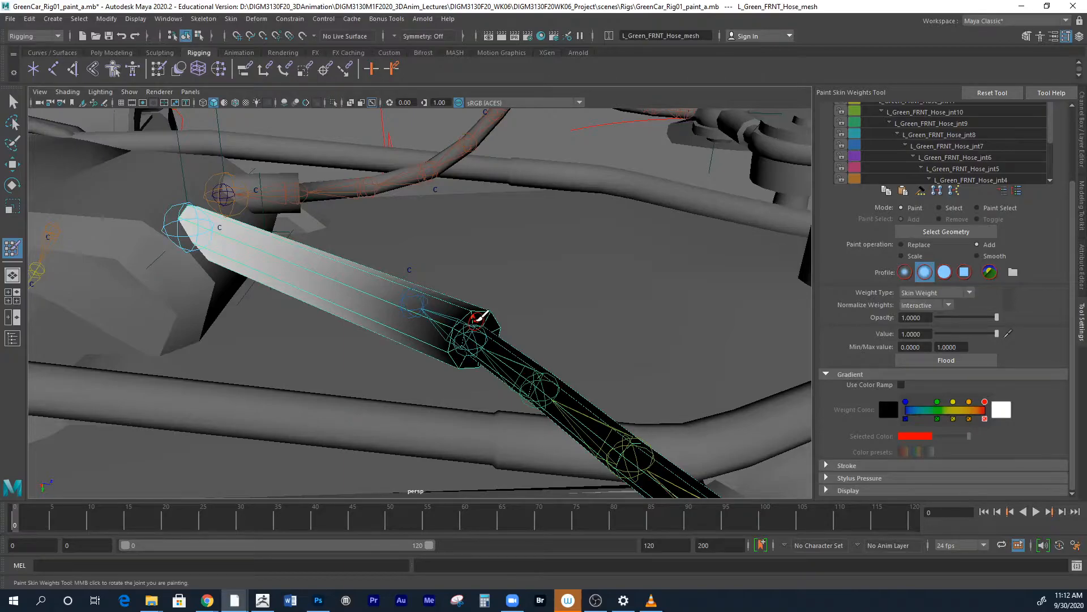
mouse_move(477, 317)
left_mouse_down()
mouse_move(495, 323)
mouse_move(476, 311)
mouse_move(355, 311)
mouse_move(260, 235)
left_mouse_up()
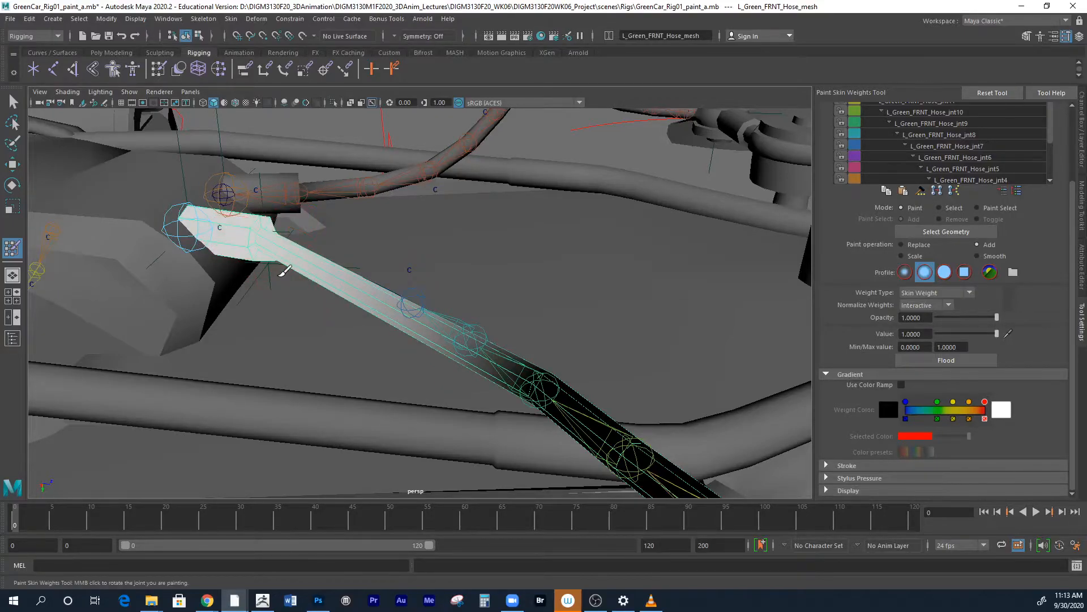
Isolate the hose mesh in the viewport to expose any fitting vertex that still lags behind
mouse_move(369, 235)
left_mouse_down("alt")
mouse_move(320, 217)
mouse_move(313, 186)
mouse_move(384, 198)
left_mouse_up("alt")
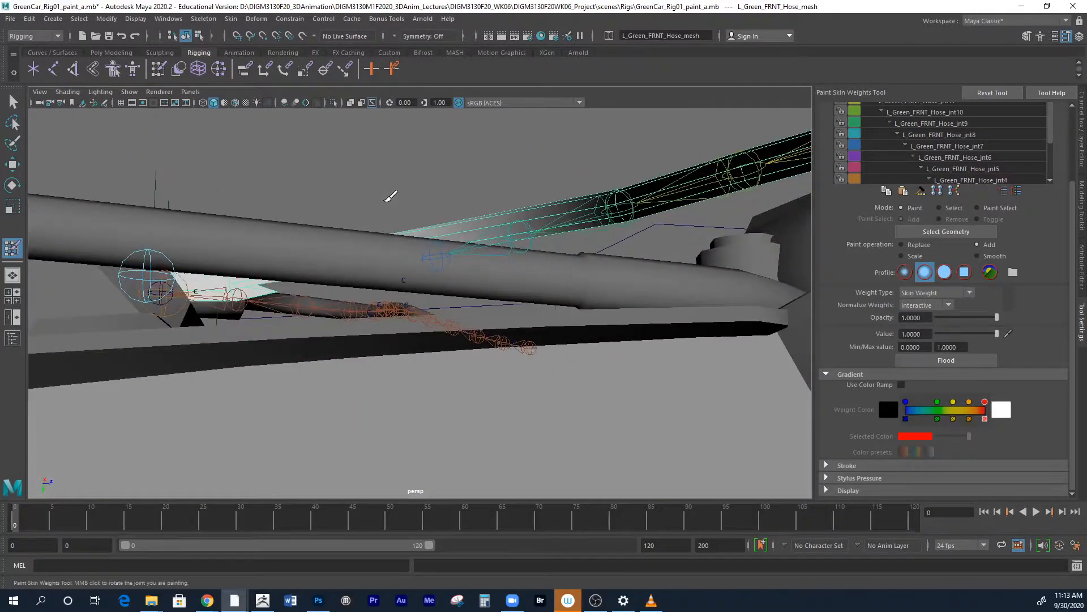
key("4")
left_click_drag(340, 260, 396, 272, "alt")
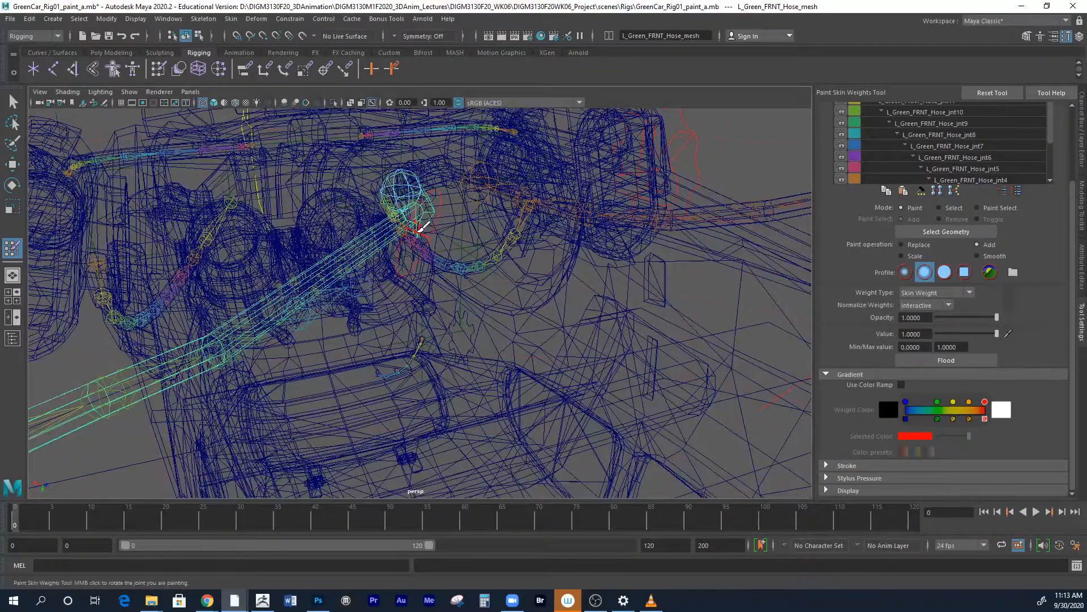
left_click_drag(424, 229, 263, 283, "alt")
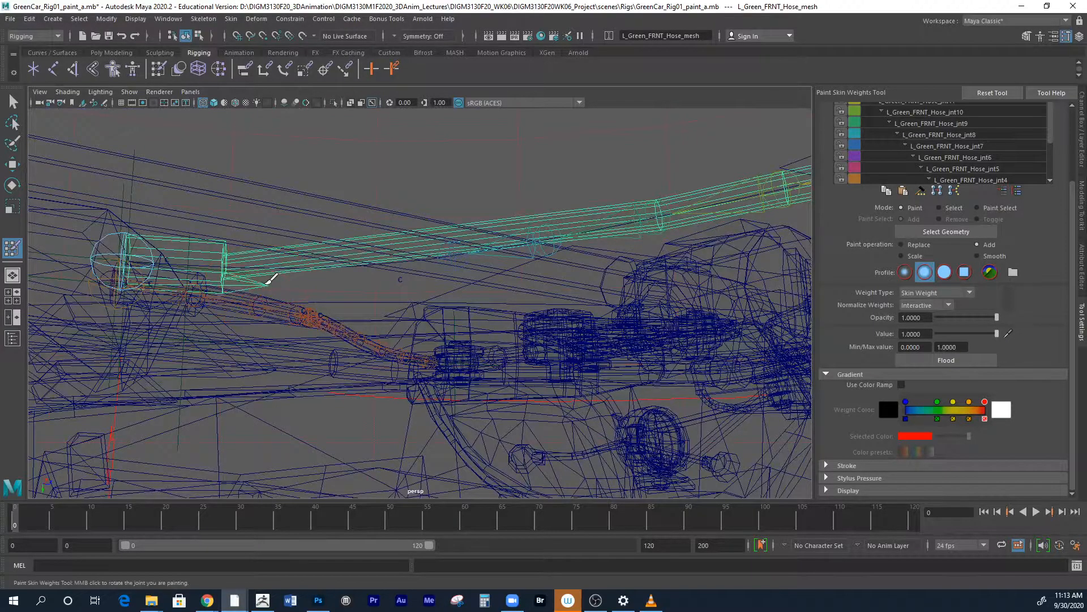
key("5")
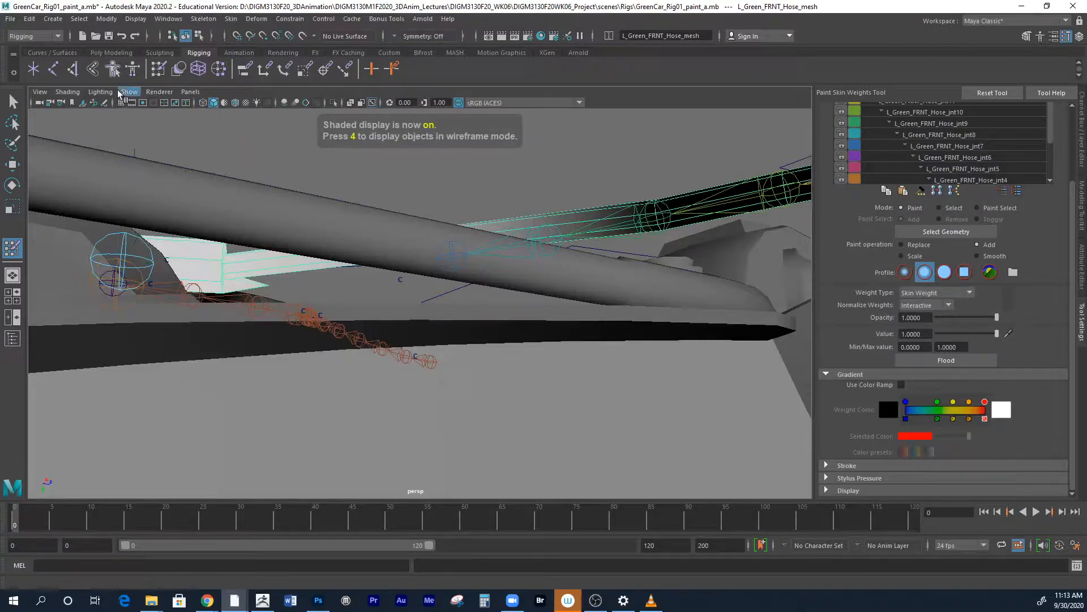
key("ctrl+1")
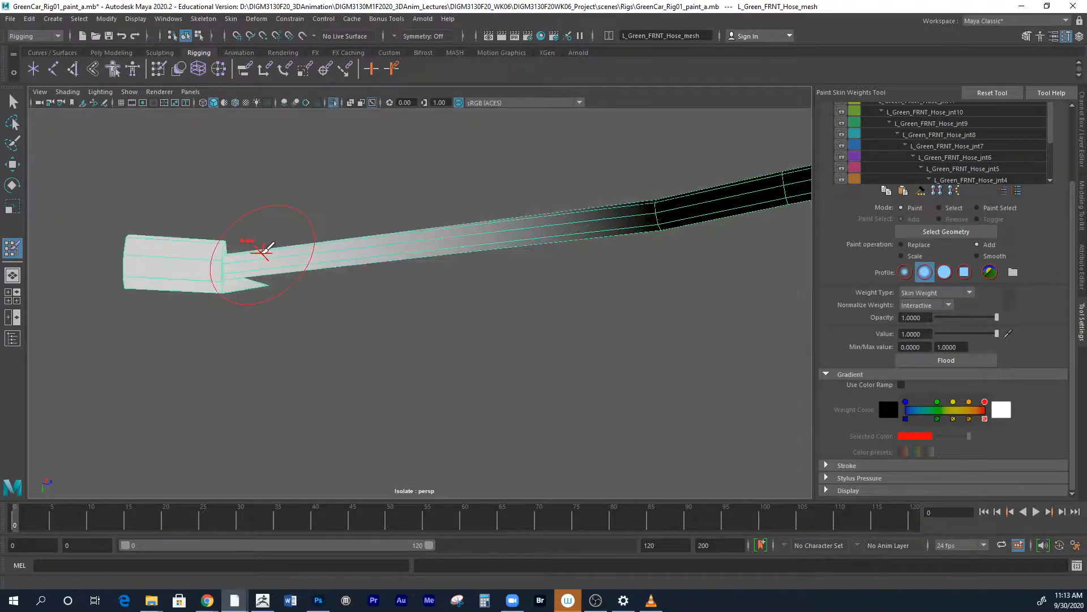
left_click_drag(322, 316, 261, 306, "alt")
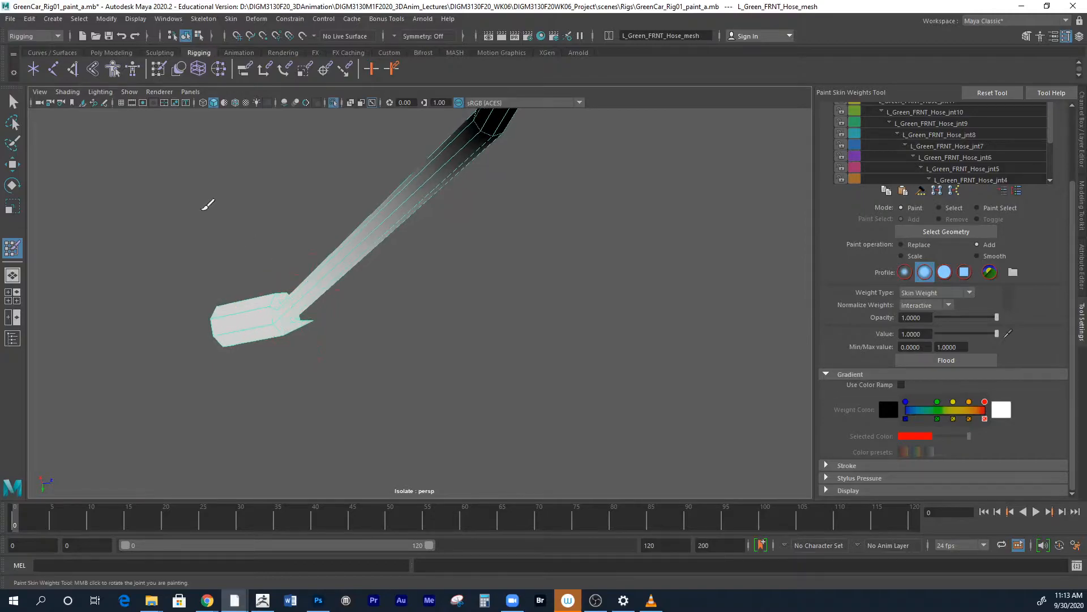
left_click(130, 91)
mouse_move(136, 113)
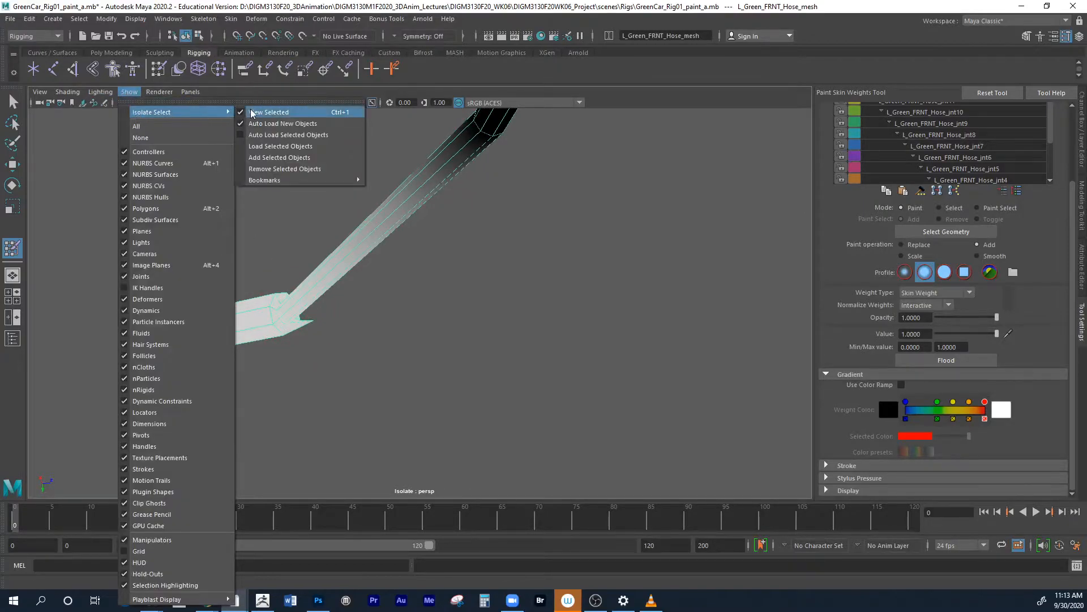
left_click(507, 77)
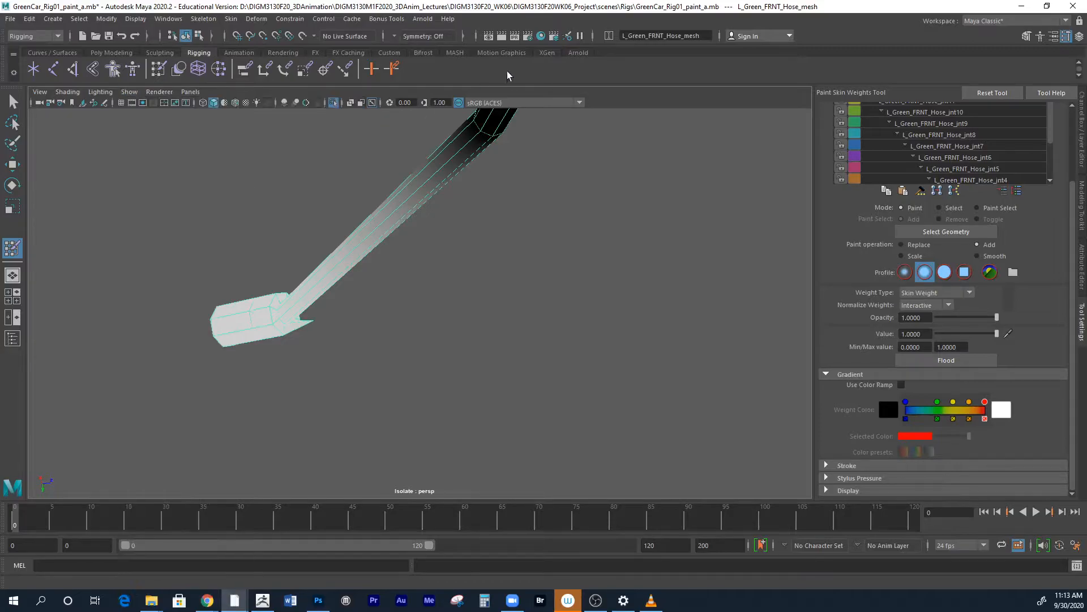
Add full base-joint weight to the stray vertex at the fitting's outer rim and inspect the hose from several sides
mouse_move(265, 324)
left_mouse_down("alt")
mouse_move(327, 325)
mouse_move(247, 325)
left_mouse_up("alt")
right_click_drag(249, 321, 512, 332, "alt")
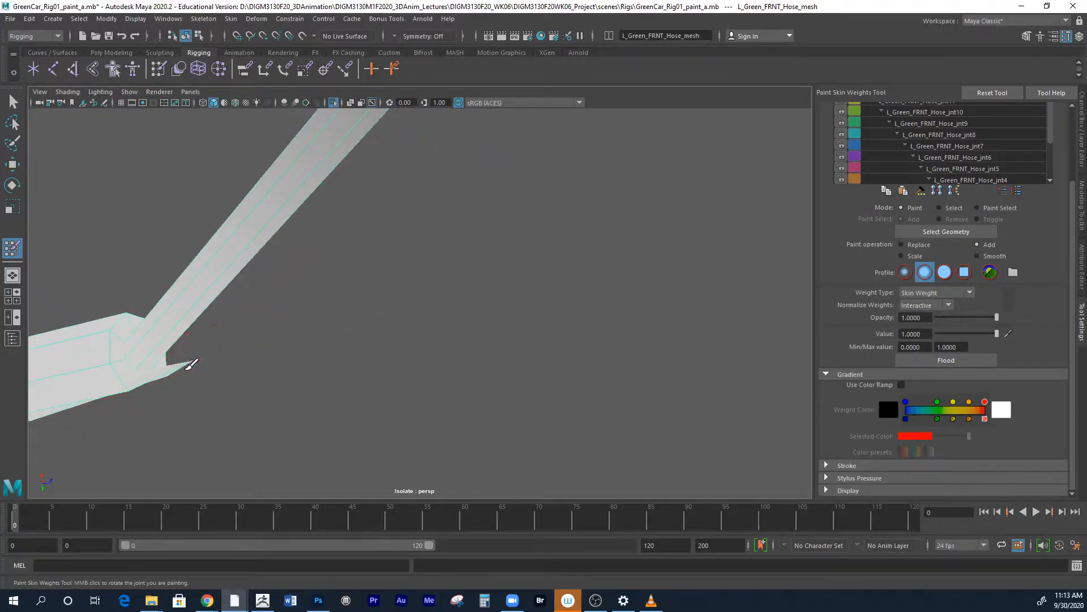
left_click_drag(184, 364, 149, 379, "alt")
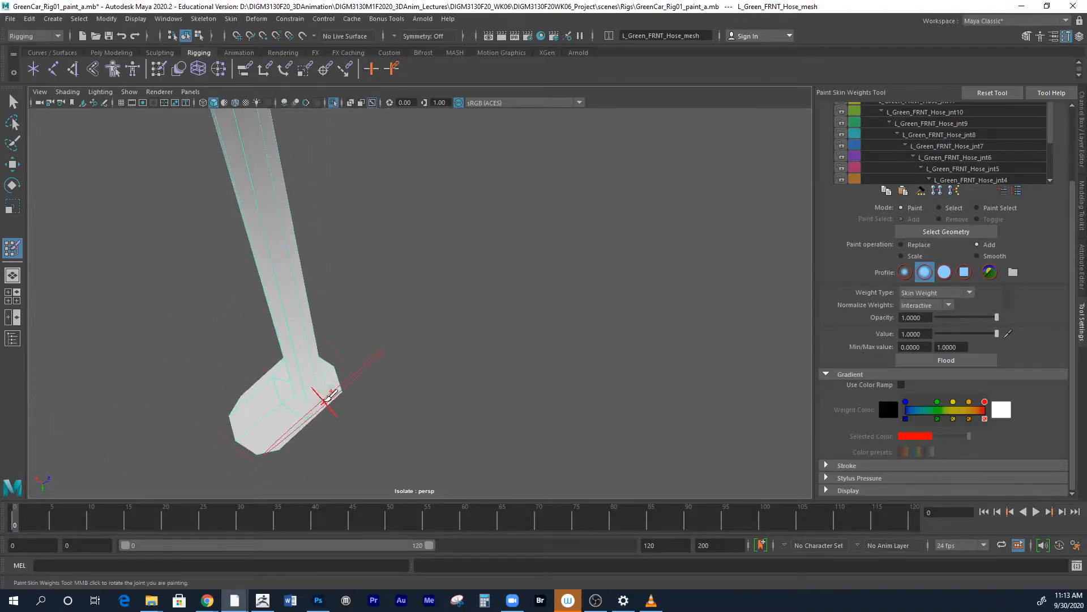
left_click_drag(432, 373, 488, 374, "alt")
right_click_drag(488, 374, 330, 352, "alt")
middle_click_drag(580, 348, 540, 378, "alt")
right_click_drag(539, 379, 340, 369, "alt")
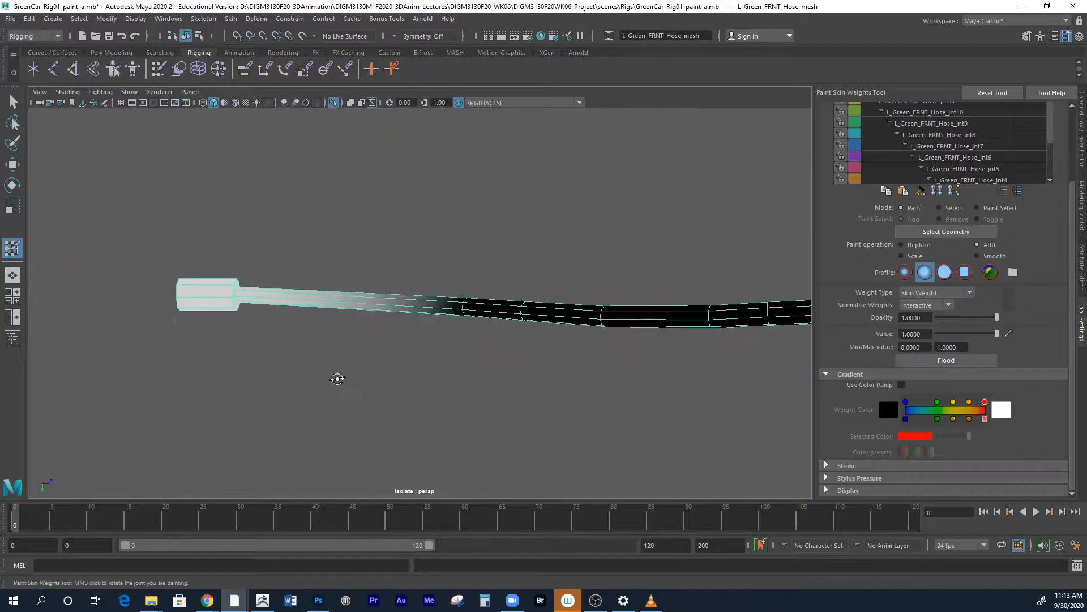
left_click_drag(340, 369, 383, 412, "alt")
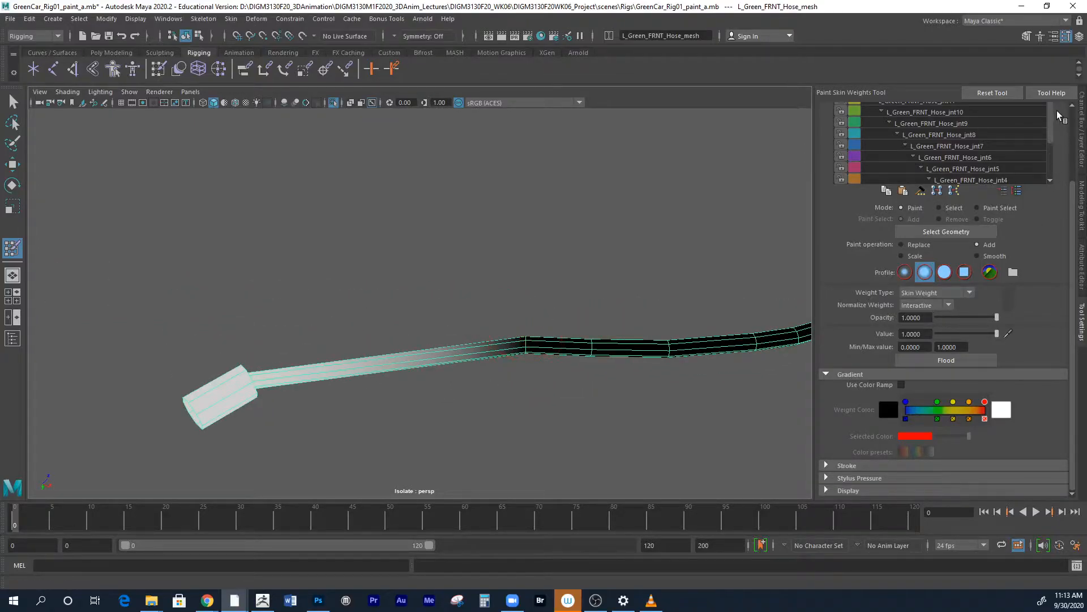
Collapse the L_Green_FRNT_Hose_jnt12 hierarchy in the influence list and set the brush value to 0.5
left_click_drag(1073, 183, 1073, 111)
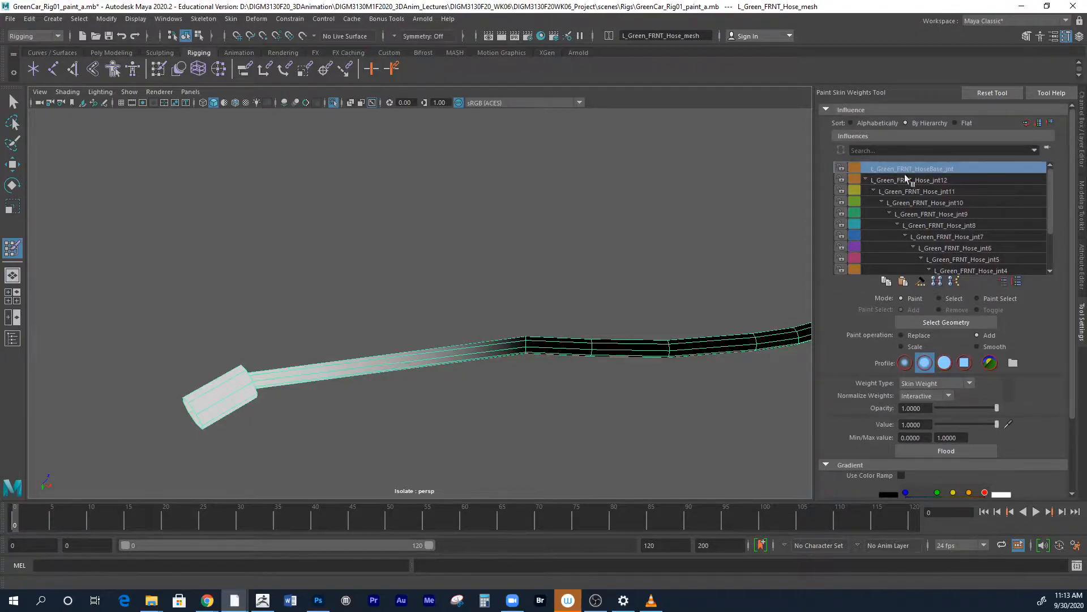
left_click(865, 179)
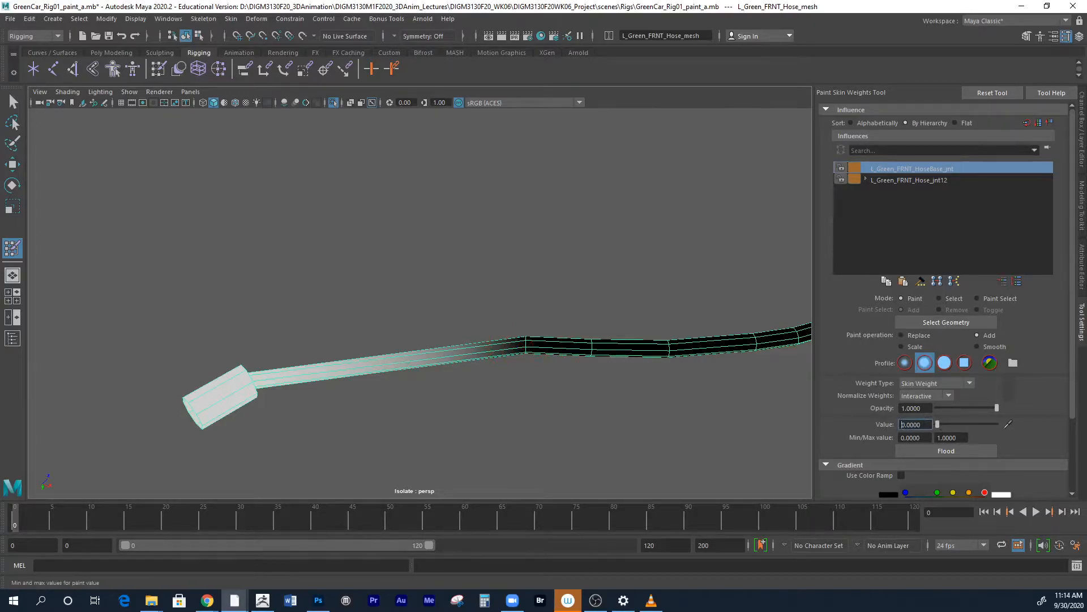
double_click(913, 424)
type("0.5")
key("Return")
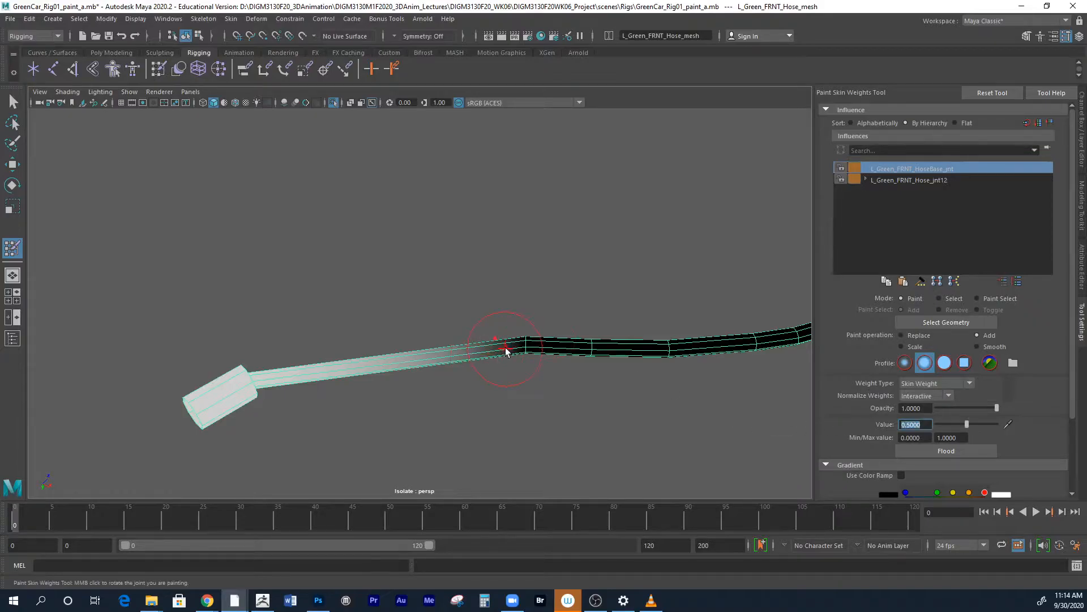
Add 0.5 base-joint weight to the first vertices of the next edge ring beyond the hose's fully white section
scroll(506, 351, "up", 6)
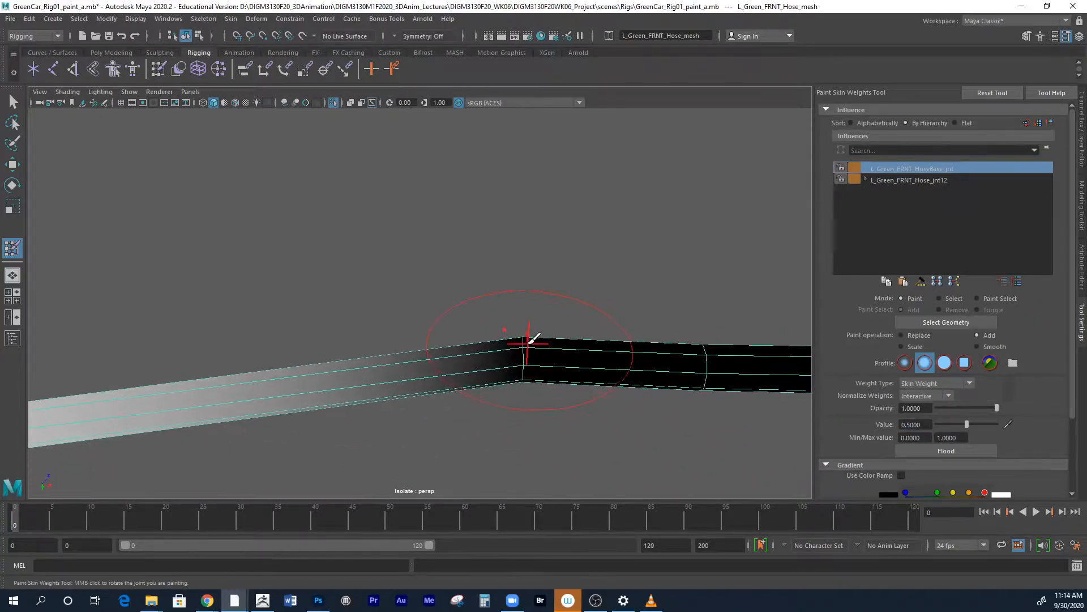
left_click_drag(535, 341, 492, 345)
left_click(528, 341)
left_click_drag(525, 363, 529, 369)
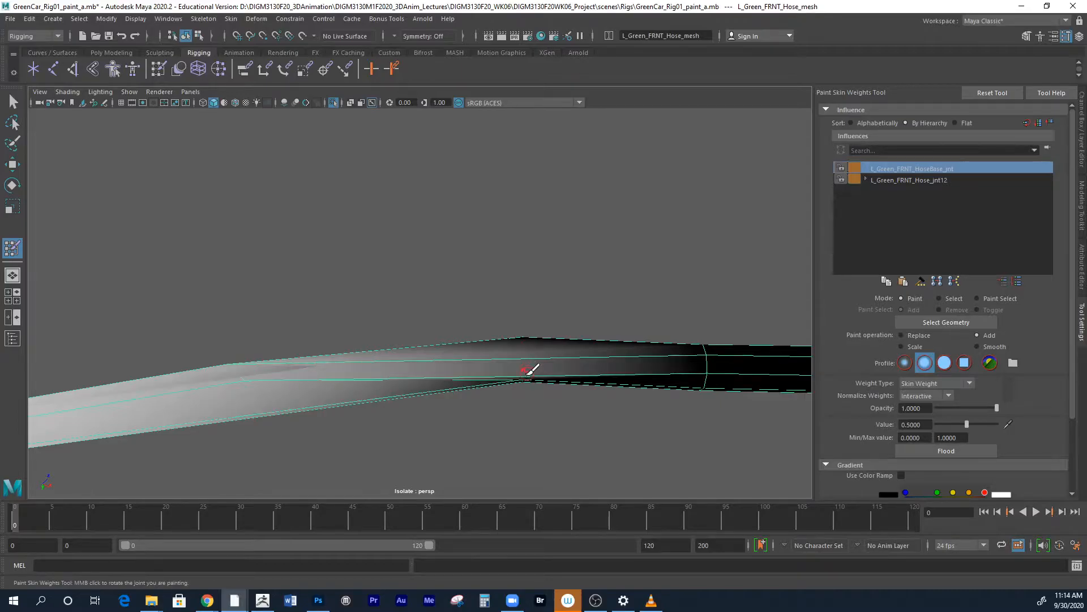
left_click_drag(514, 438, 508, 389, "alt")
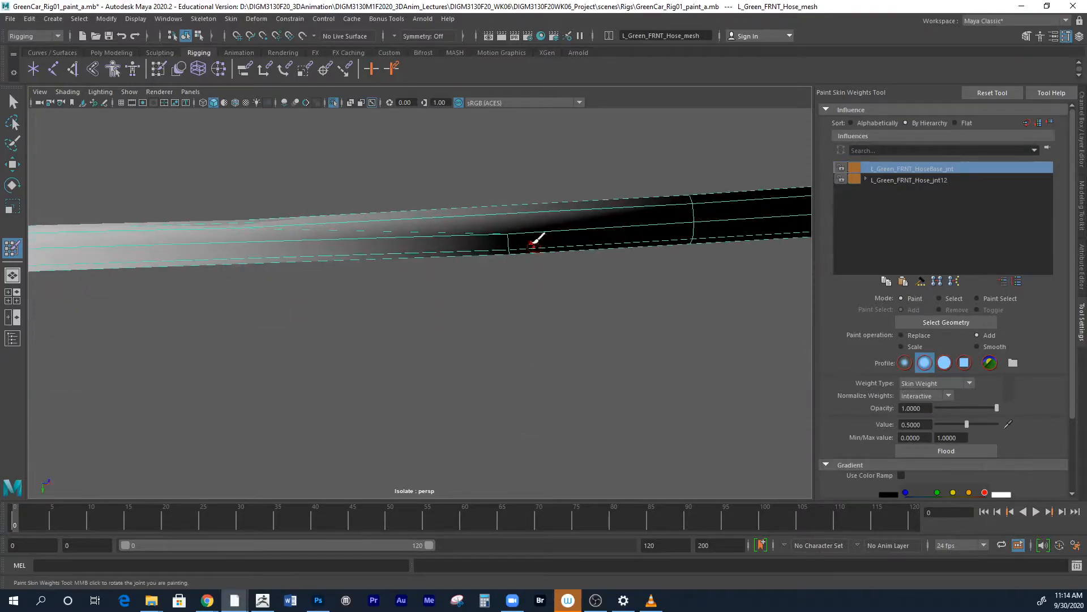
left_click(512, 234)
mouse_move(521, 268)
left_mouse_down("alt")
mouse_move(514, 175)
mouse_move(492, 145)
left_mouse_up("alt")
left_click(508, 149)
left_click(499, 168)
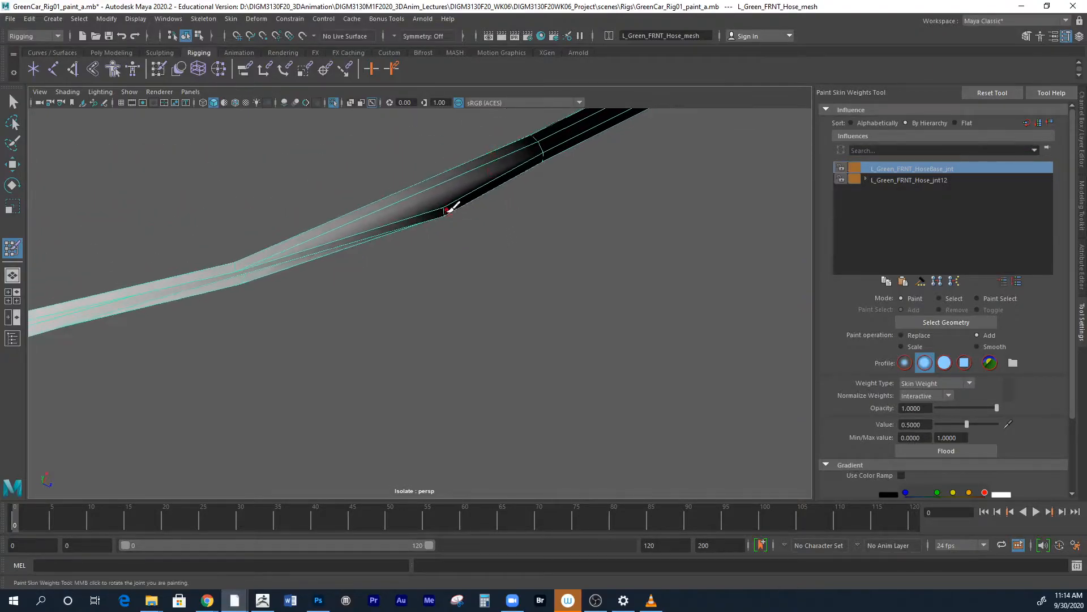
Add 0.5 base-joint weight to the ring's remaining dark vertices and check the ring all the way around
left_click(446, 207)
mouse_move(479, 244)
left_mouse_down("alt")
mouse_move(444, 212)
mouse_move(453, 218)
left_mouse_up("alt")
left_click(473, 293)
mouse_move(485, 291)
left_mouse_down("alt")
mouse_move(478, 311)
mouse_move(474, 294)
mouse_move(503, 342)
mouse_move(495, 277)
left_mouse_up("alt")
right_click_drag(495, 277, 708, 326, "alt")
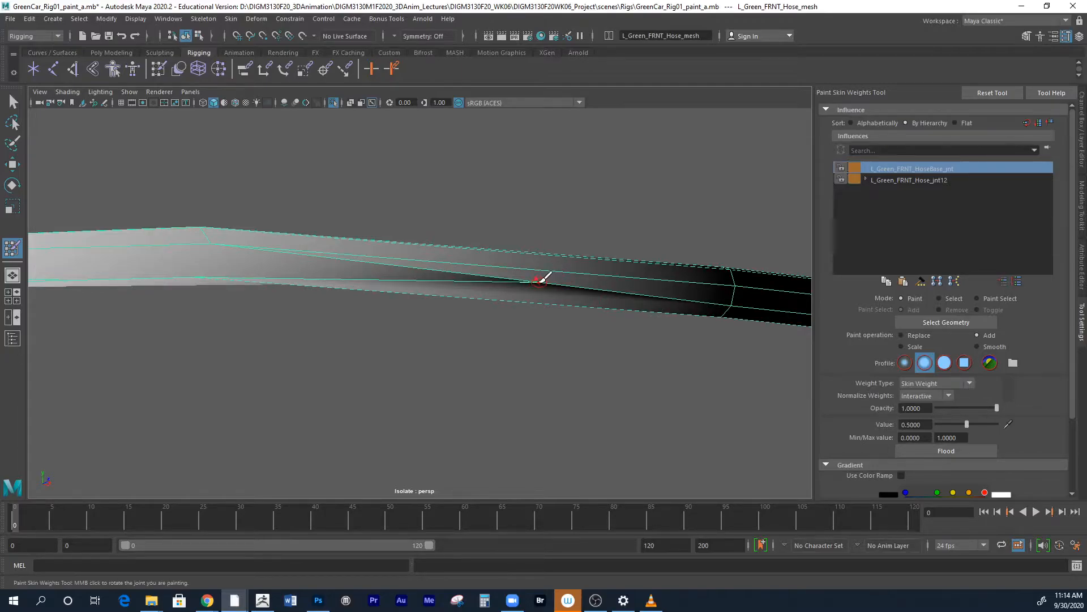
left_click(543, 279)
mouse_move(335, 314)
left_mouse_down("alt")
mouse_move(340, 402)
mouse_move(520, 306)
left_mouse_up("alt")
right_click_drag(521, 304, 182, 238, "alt")
left_click_drag(498, 323, 447, 300, "alt")
right_click_drag(436, 307, 696, 340, "alt")
middle_click_drag(554, 355, 639, 390, "alt")
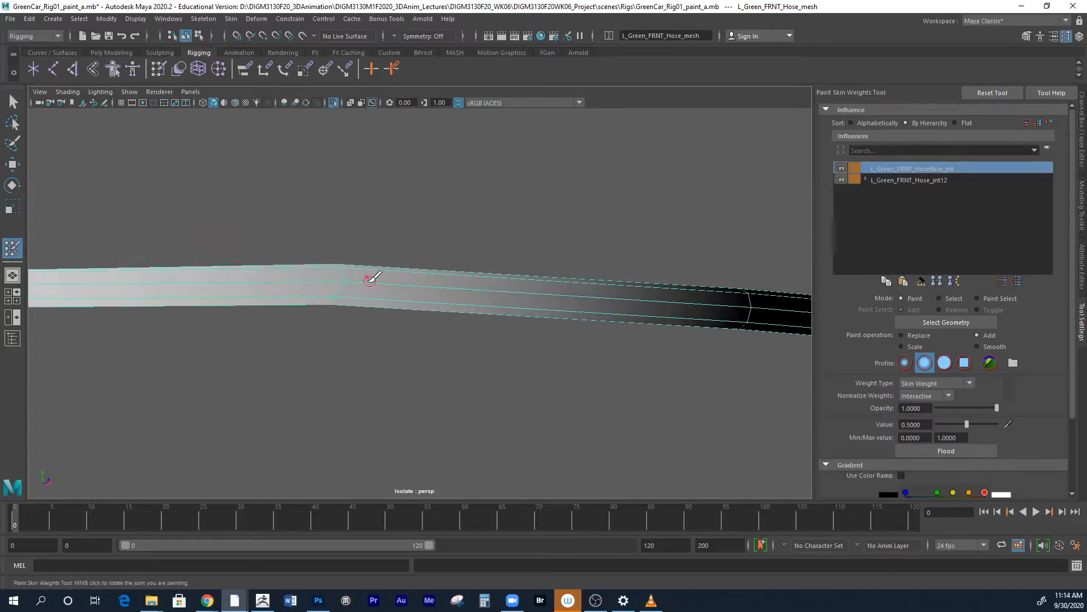
Try adding base-joint weight to the ring with a brush value of 0.1, and undo the stroke
left_click_drag(927, 424, 848, 424)
type("0.1")
key("Return")
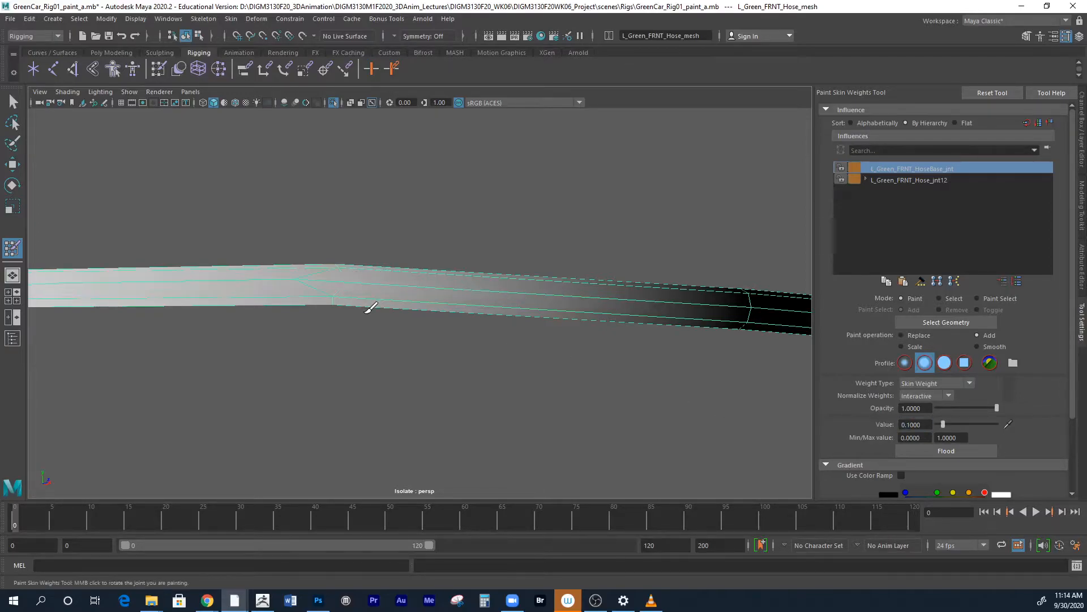
key("ctrl+z")
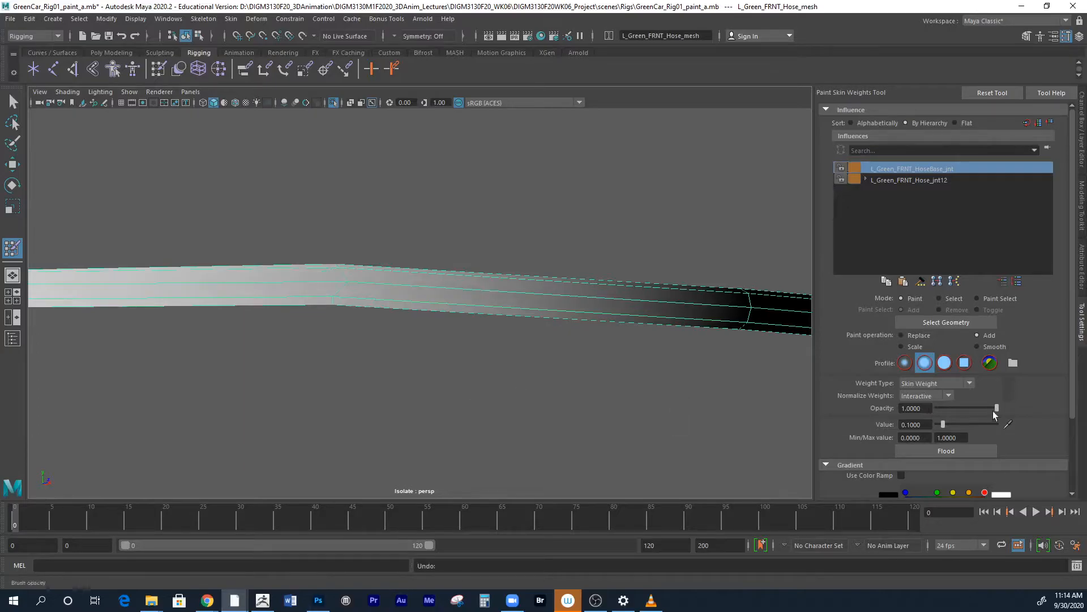
Set the brush value to 0.01, even out the ring's base-joint weights with small additions, and review the whole hose
left_click_drag(925, 426, 867, 422)
type(".01")
key("Return")
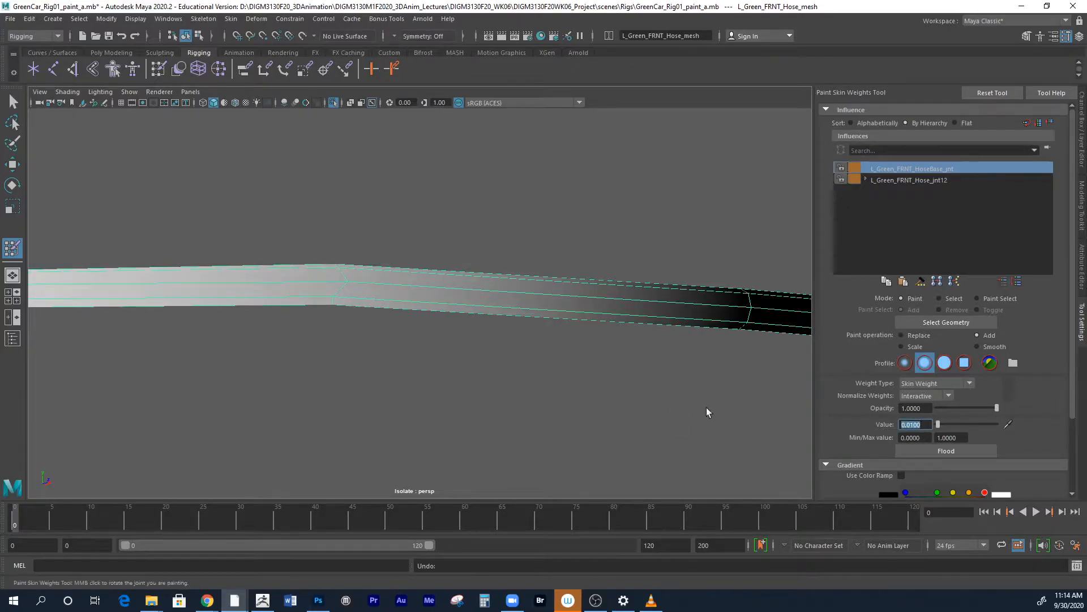
left_click(348, 282)
left_click(344, 281)
mouse_move(406, 330)
left_mouse_down("alt")
mouse_move(405, 383)
mouse_move(395, 342)
left_mouse_up("alt")
mouse_move(356, 267)
left_mouse_down("alt")
mouse_move(345, 364)
mouse_move(393, 342)
mouse_move(316, 316)
mouse_move(347, 320)
mouse_move(163, 294)
mouse_move(469, 328)
mouse_move(371, 199)
mouse_move(342, 246)
left_mouse_up("alt")
left_click_drag(364, 282, 368, 386, "alt")
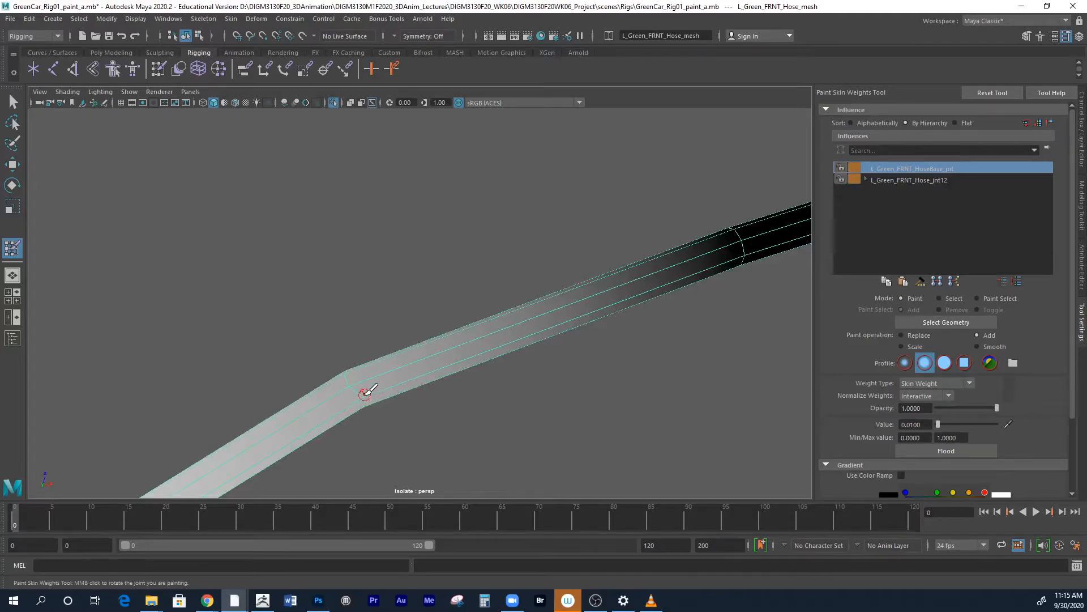
mouse_move(465, 415)
left_mouse_down("alt")
mouse_move(417, 400)
mouse_move(498, 433)
mouse_move(417, 379)
mouse_move(533, 417)
mouse_move(546, 444)
mouse_move(379, 374)
mouse_move(397, 353)
left_mouse_up("alt")
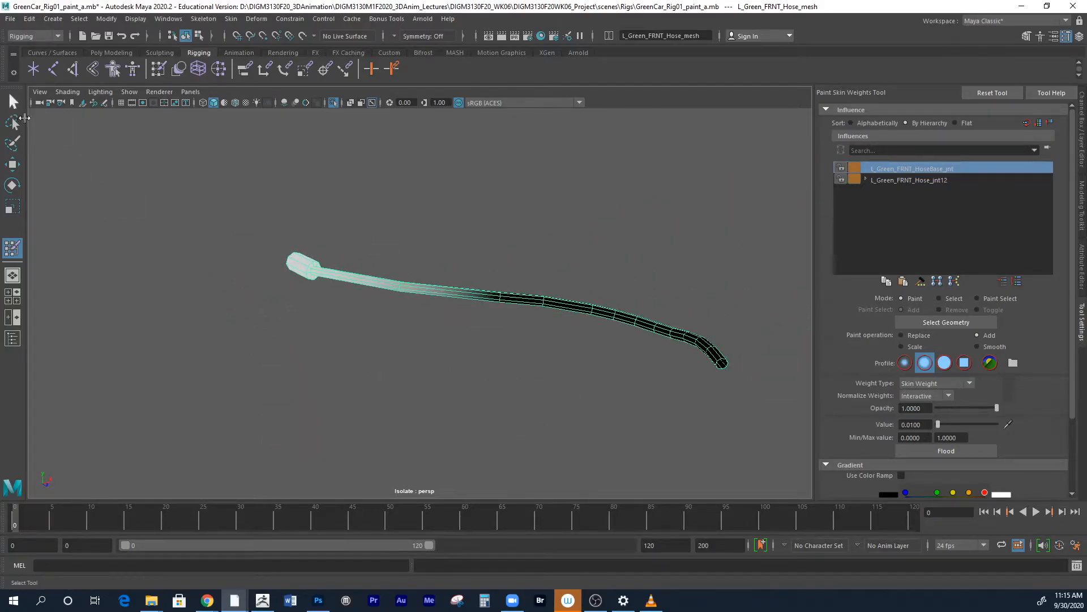
Stop isolating the hose so the whole car is shown, and select the left front paddle control L_SKull_Front_Ctl
left_click(13, 103)
key("ctrl+1")
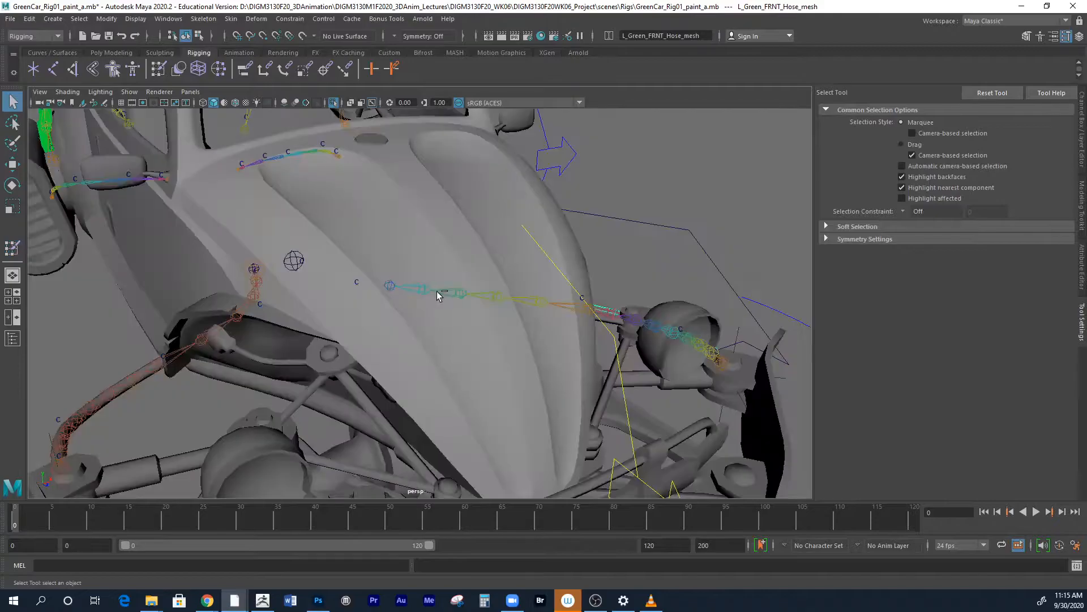
left_click_drag(609, 278, 210, 430, "alt")
left_click(161, 419)
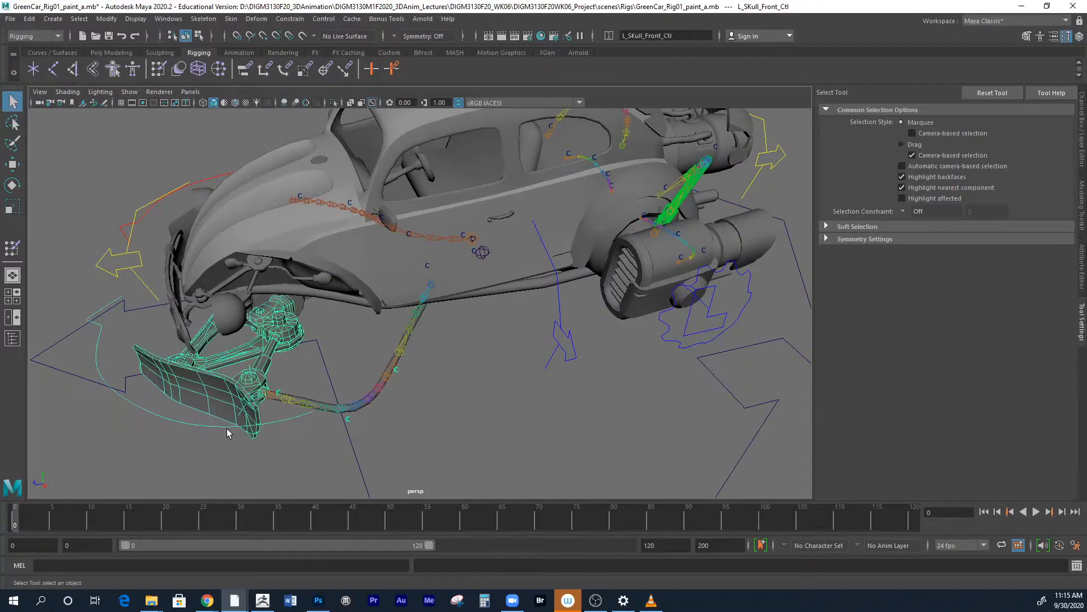
Rotate the left front paddle control around Y to test how the hose bends as the paddle swings
key("e")
mouse_move(294, 338)
left_mouse_down()
mouse_move(312, 351)
mouse_move(287, 350)
mouse_move(296, 358)
mouse_move(288, 343)
left_mouse_up()
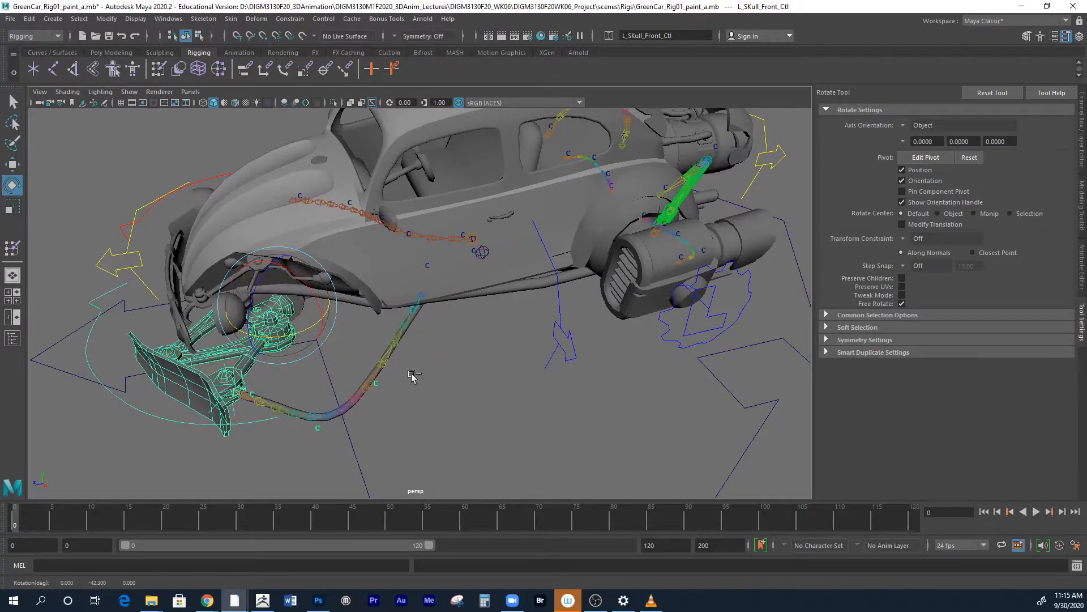
key("ctrl+z")
left_click_drag(355, 424, 379, 465, "alt")
left_click(351, 425)
mouse_move(416, 428)
left_mouse_down()
mouse_move(443, 429)
mouse_move(421, 424)
left_mouse_up()
mouse_move(437, 422)
left_mouse_down()
mouse_move(405, 417)
mouse_move(431, 418)
left_mouse_up()
left_click_drag(625, 358, 508, 347, "alt")
right_click_drag(505, 350, 575, 396, "alt")
middle_click_drag(511, 418, 507, 344, "alt")
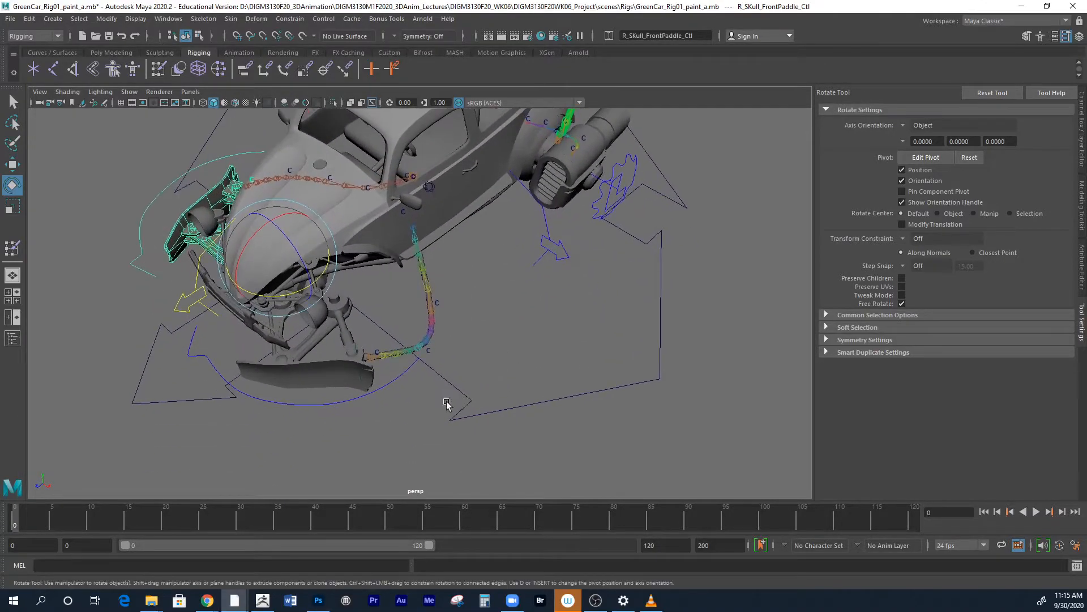
Reset the Rotate Y of L_SKull_Front_Ctl to 0
left_click(402, 372)
left_click(414, 405)
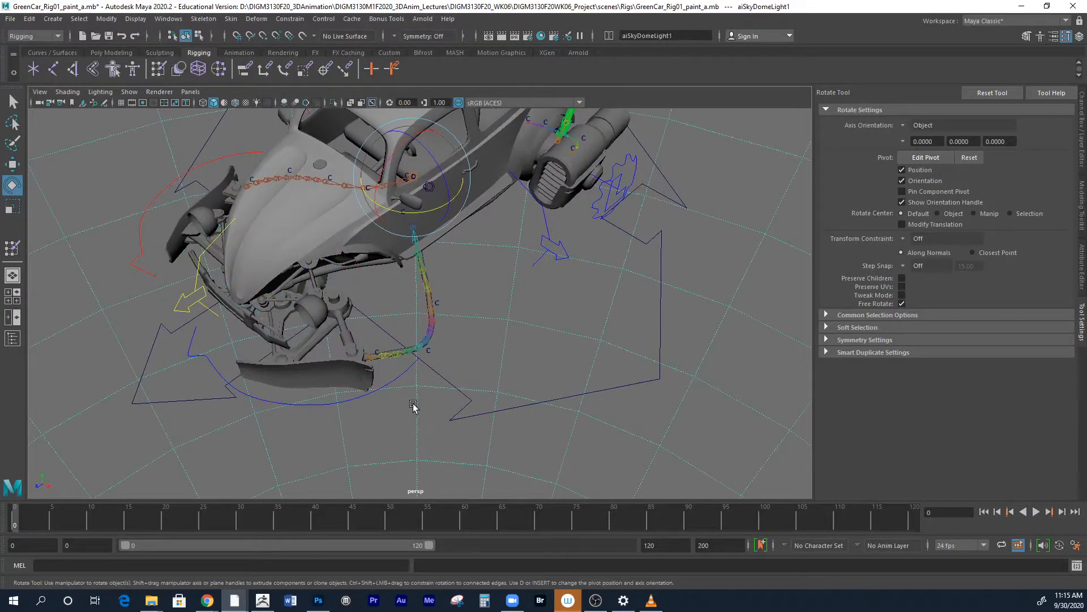
left_click(404, 374)
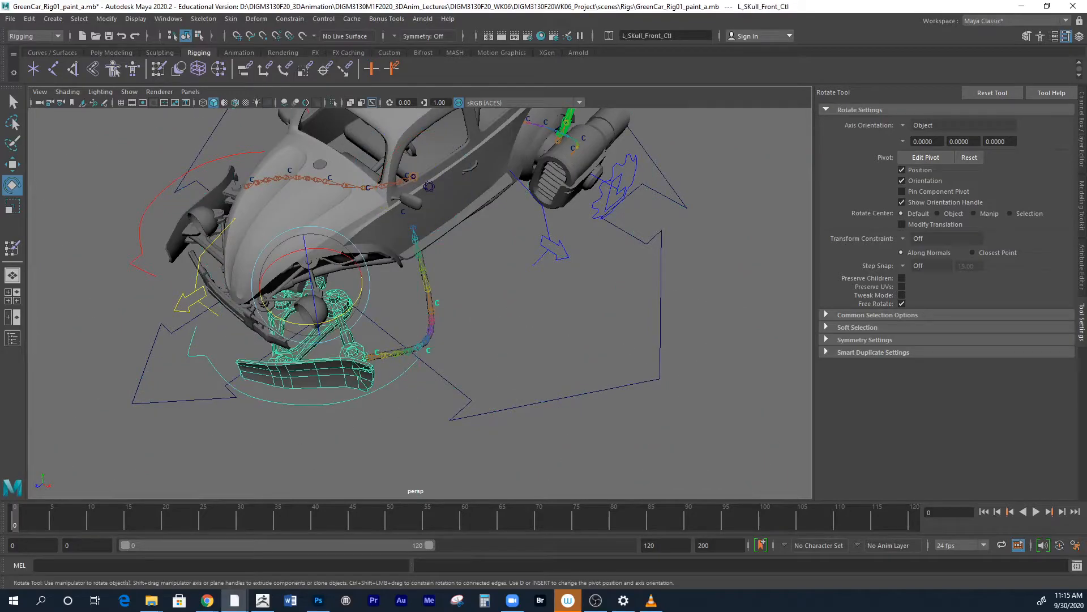
left_click(12, 339)
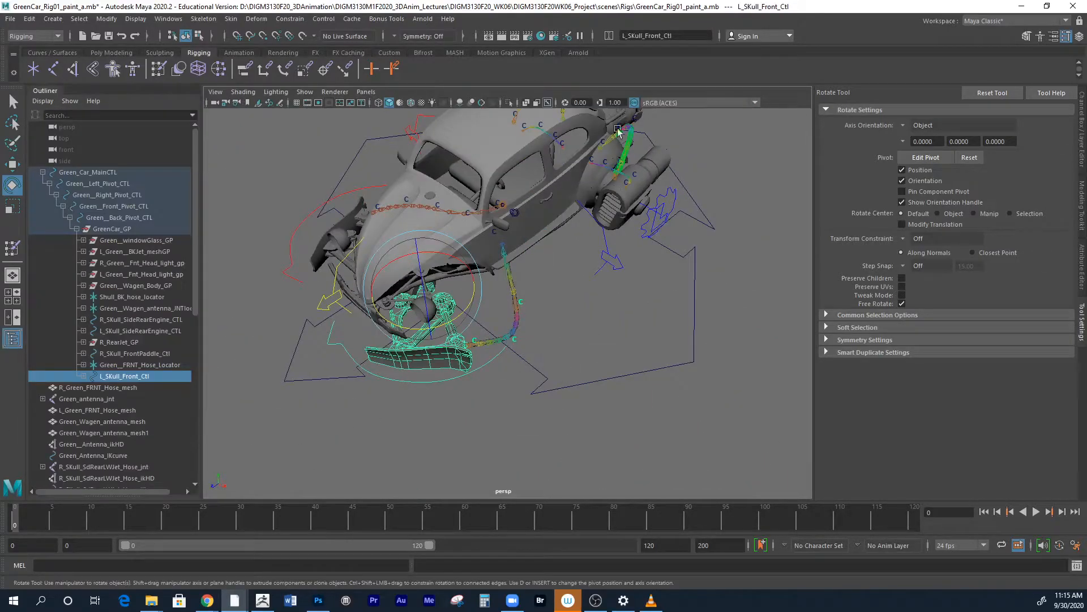
left_click(1083, 149)
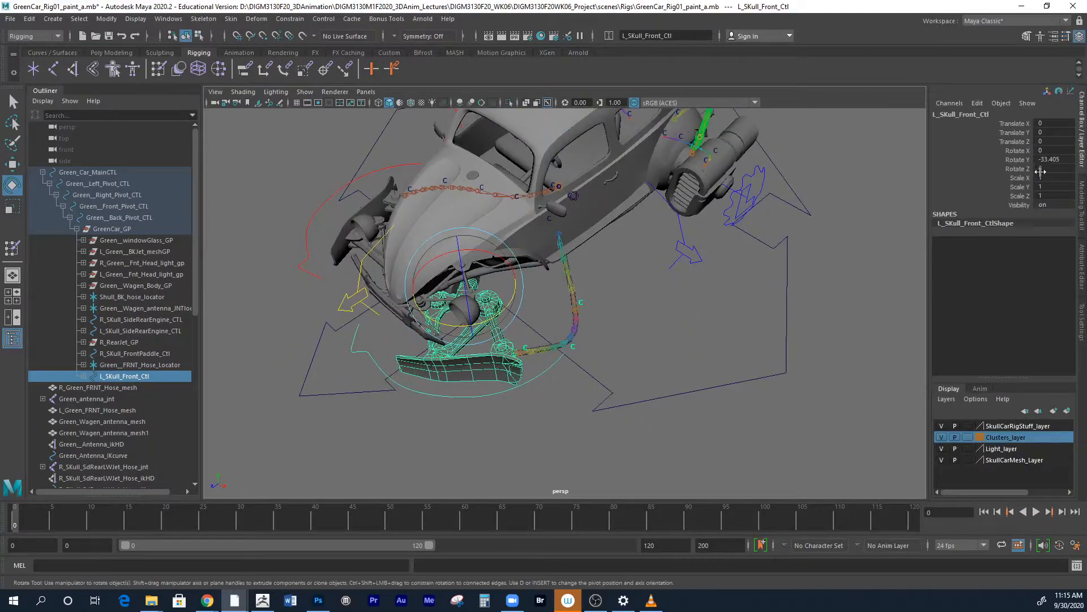
left_click(1065, 159)
type("0")
key("Return")
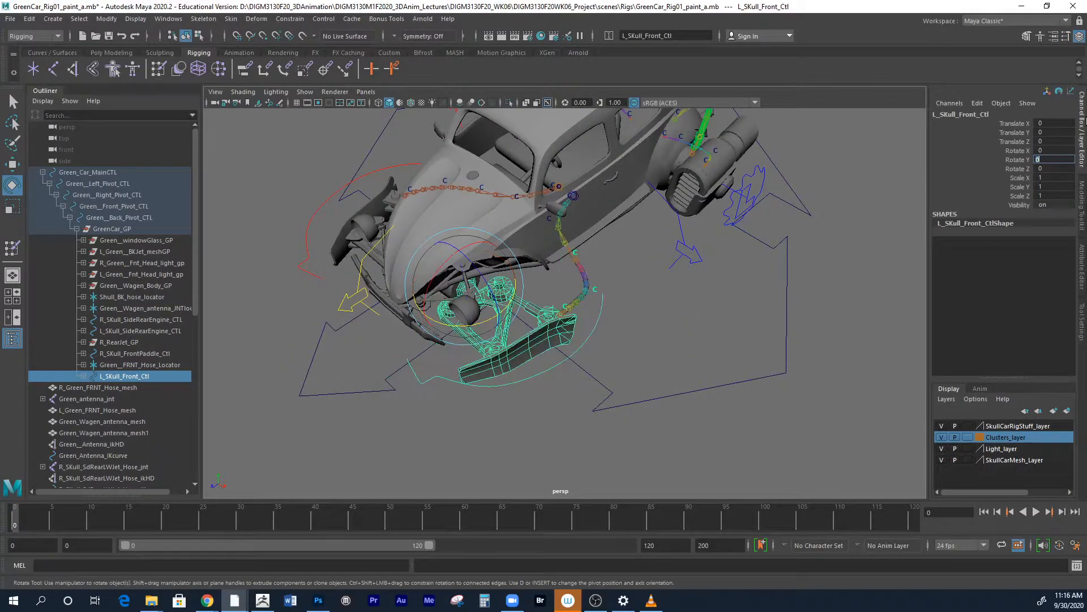
Locate the hose's bend cluster under L_Green_FRNT_Hose_locator2 and select its parent group L_Green_FRNT_Hose_IKcluster1GP
key("f")
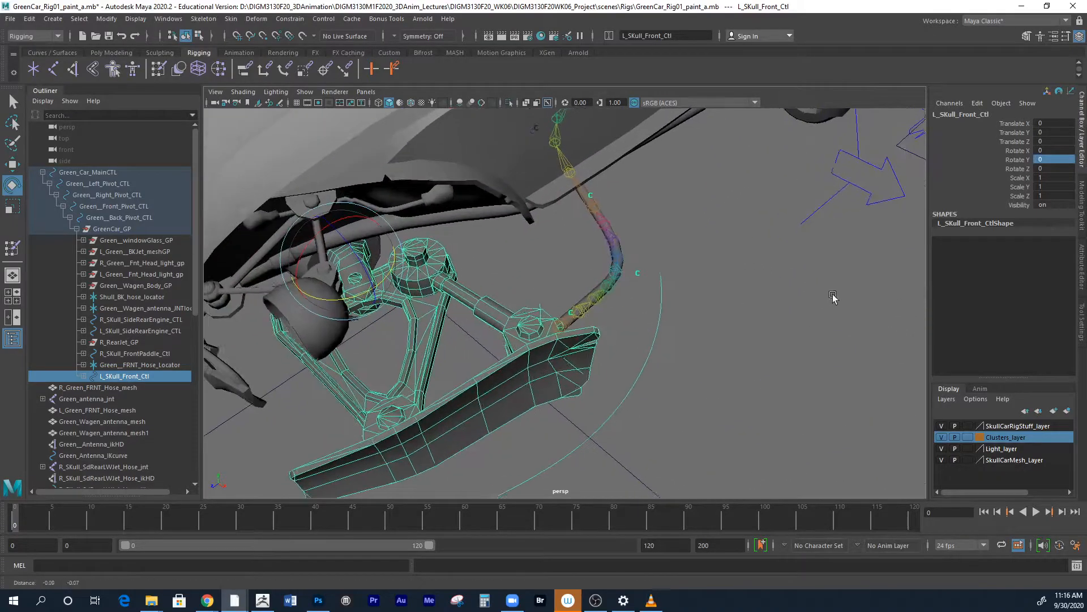
left_click_drag(773, 328, 751, 419, "alt")
left_click_drag(780, 381, 568, 354, "alt")
mouse_move(675, 293)
left_mouse_down("alt")
mouse_move(675, 311)
mouse_move(657, 304)
left_mouse_up("alt")
left_click(656, 305)
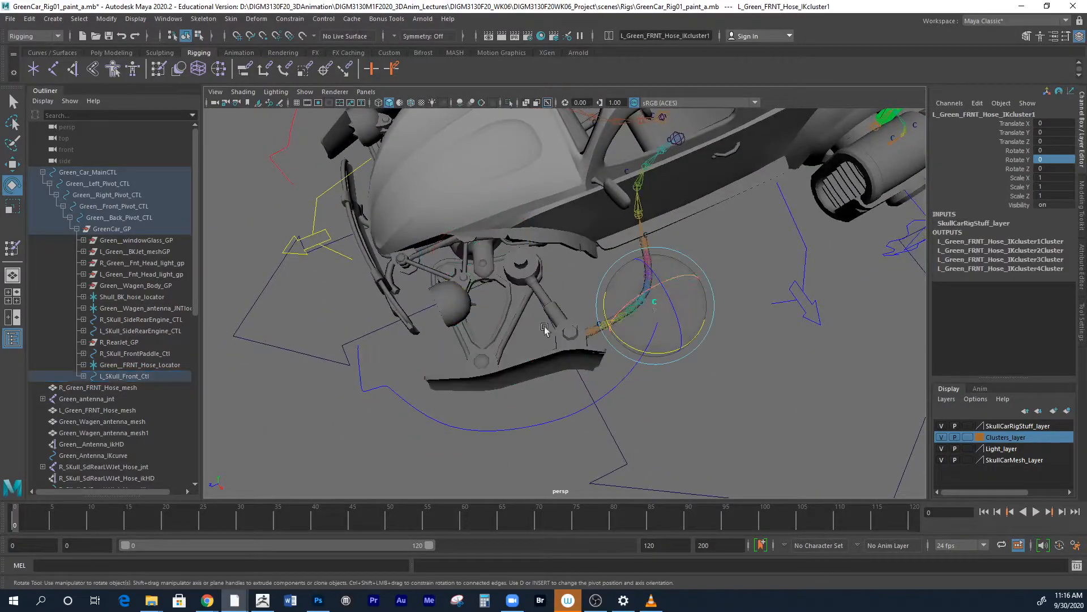
left_click(82, 376)
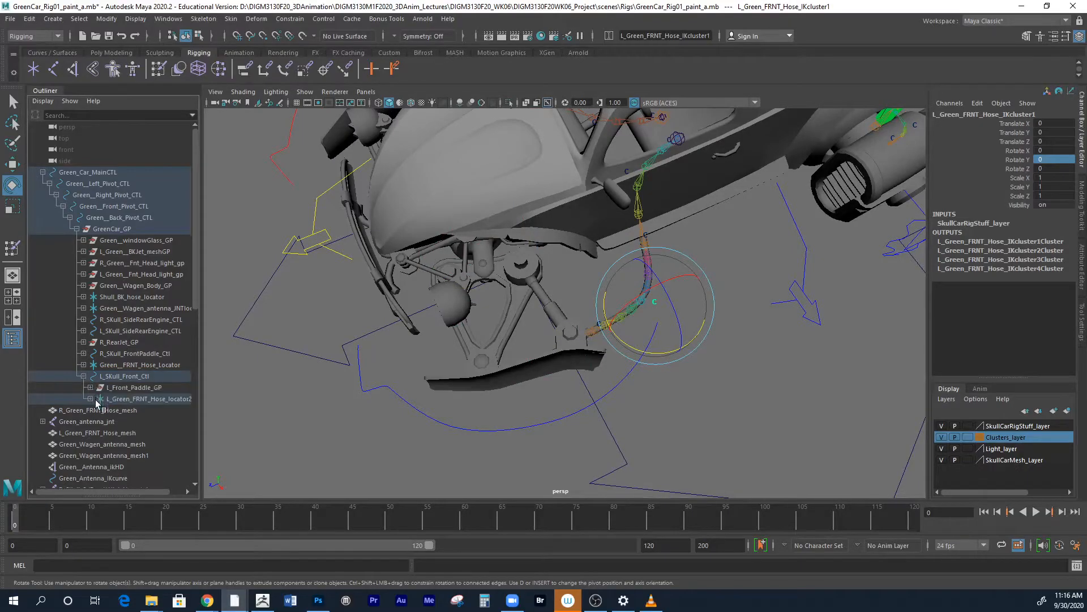
left_click(90, 399)
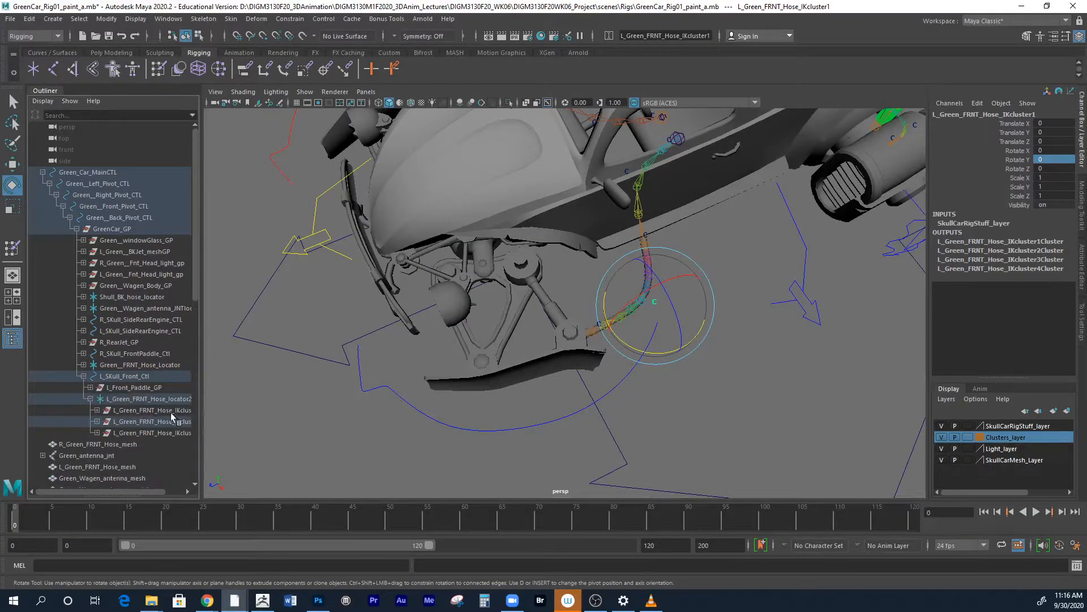
left_click(96, 421)
left_click_drag(197, 297, 198, 297)
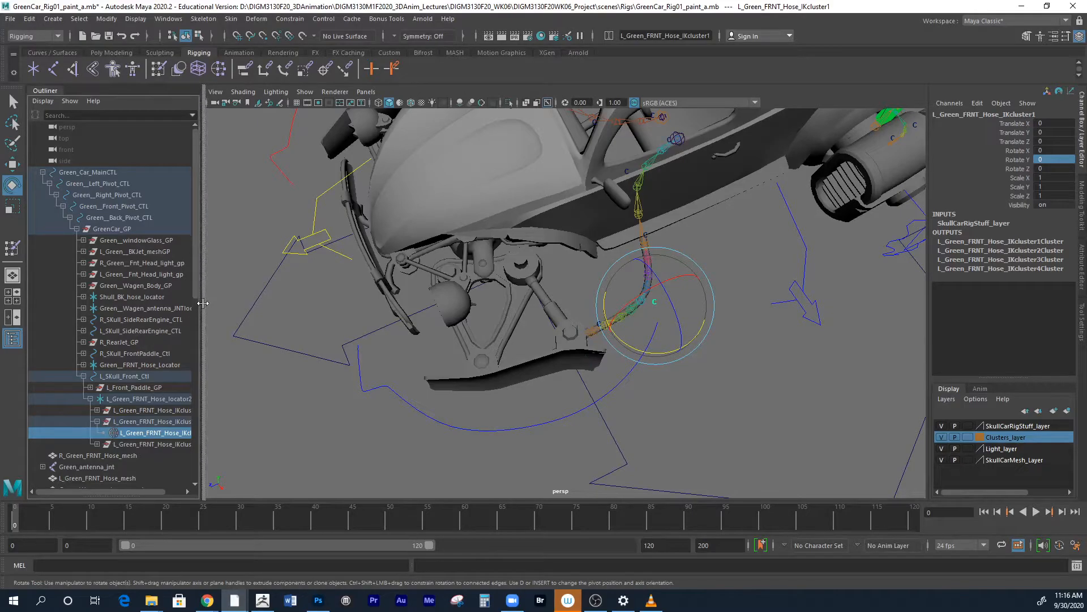
left_click(138, 421)
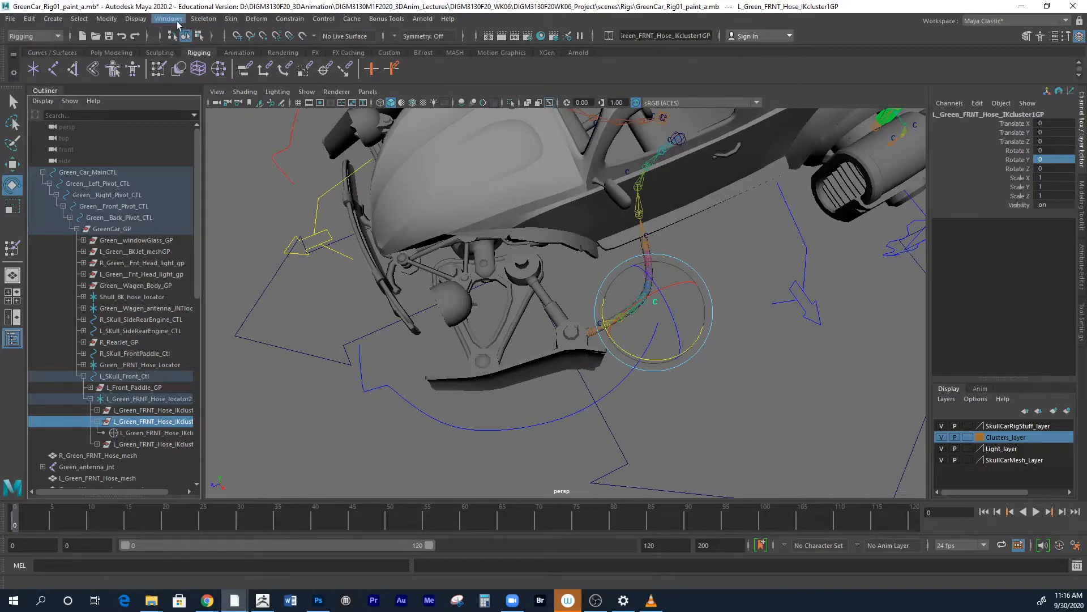
Switch to the Animation menu set and open the Set Driven Key window with the selected cluster group as the driven object
left_click(42, 32)
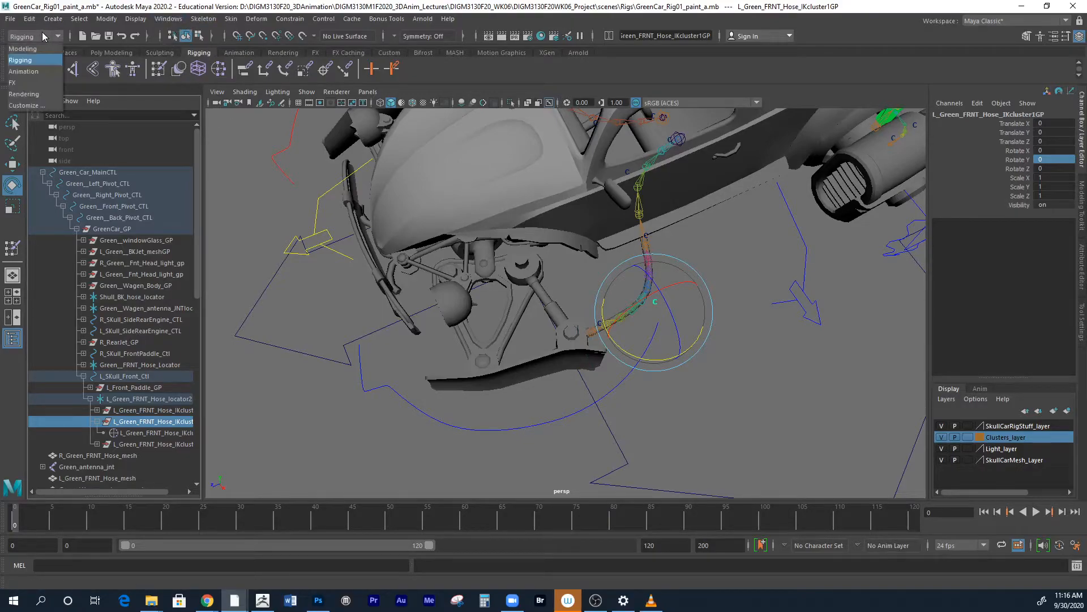
left_click(34, 72)
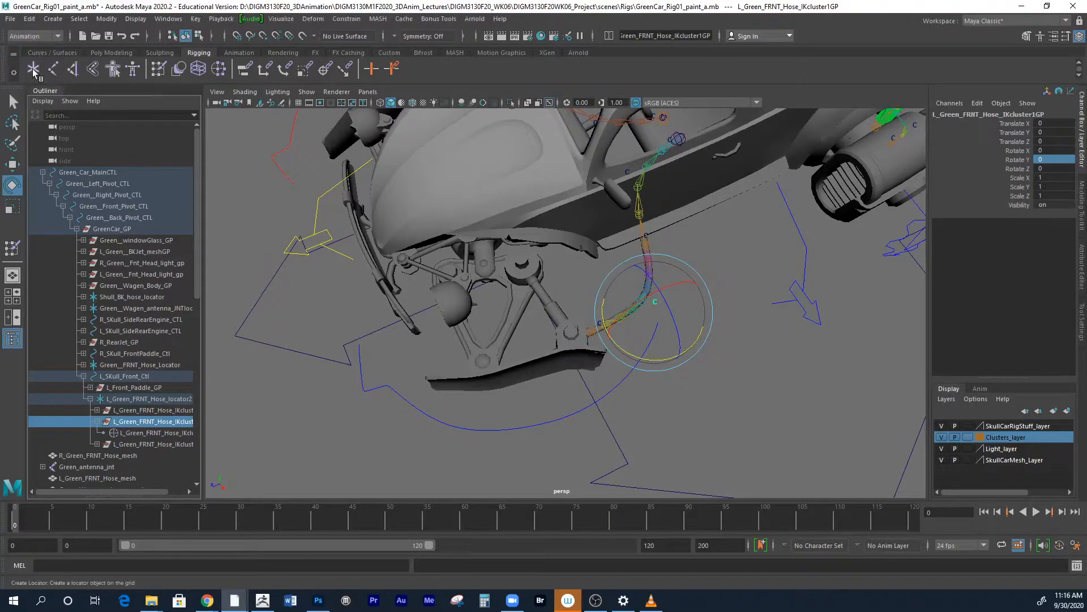
left_click(196, 19)
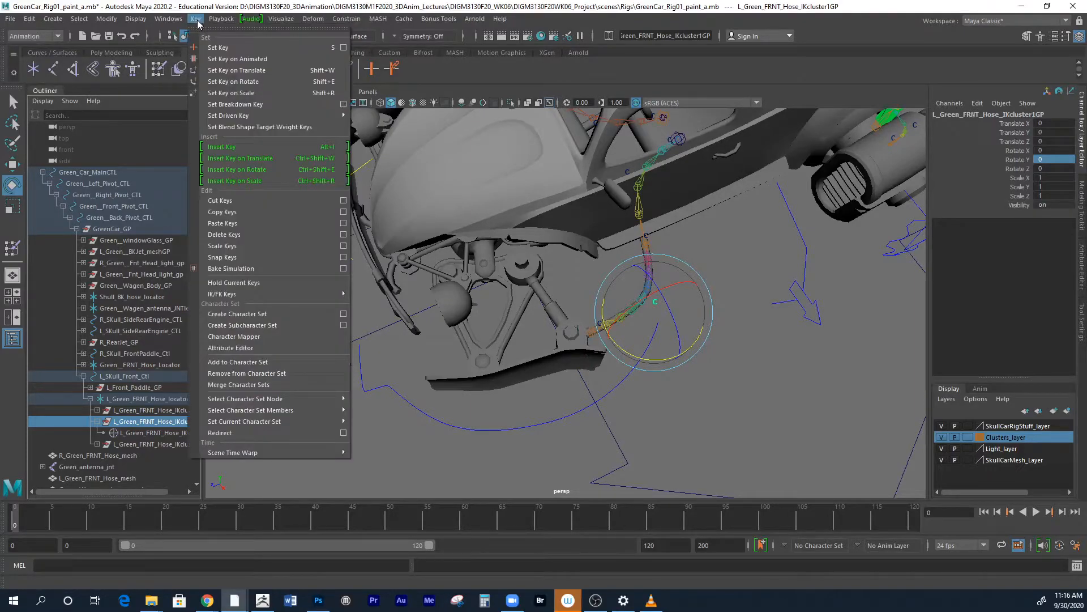
mouse_move(316, 118)
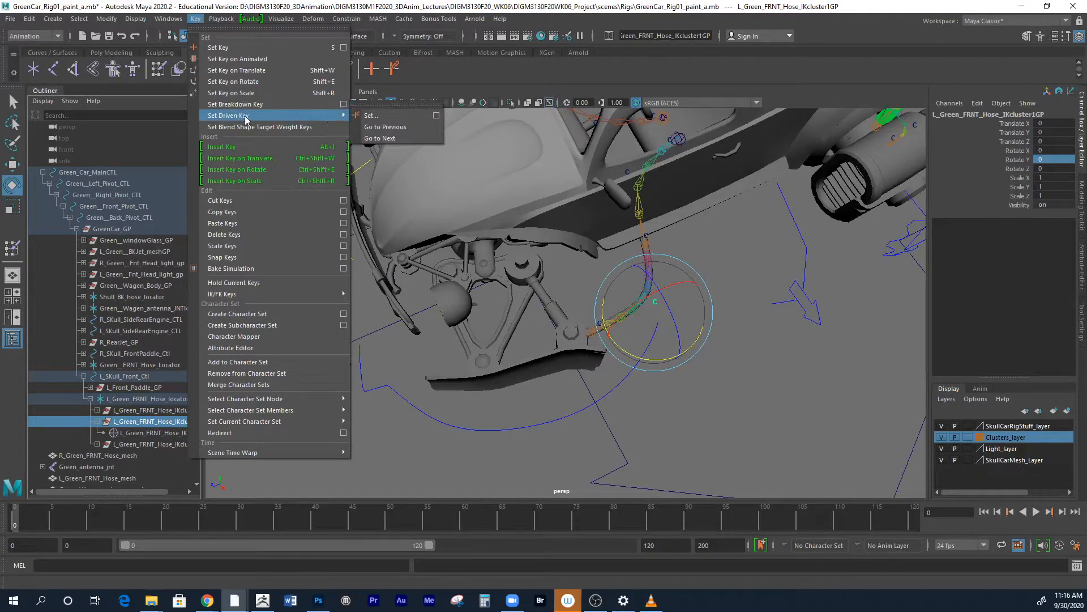
left_click(435, 118)
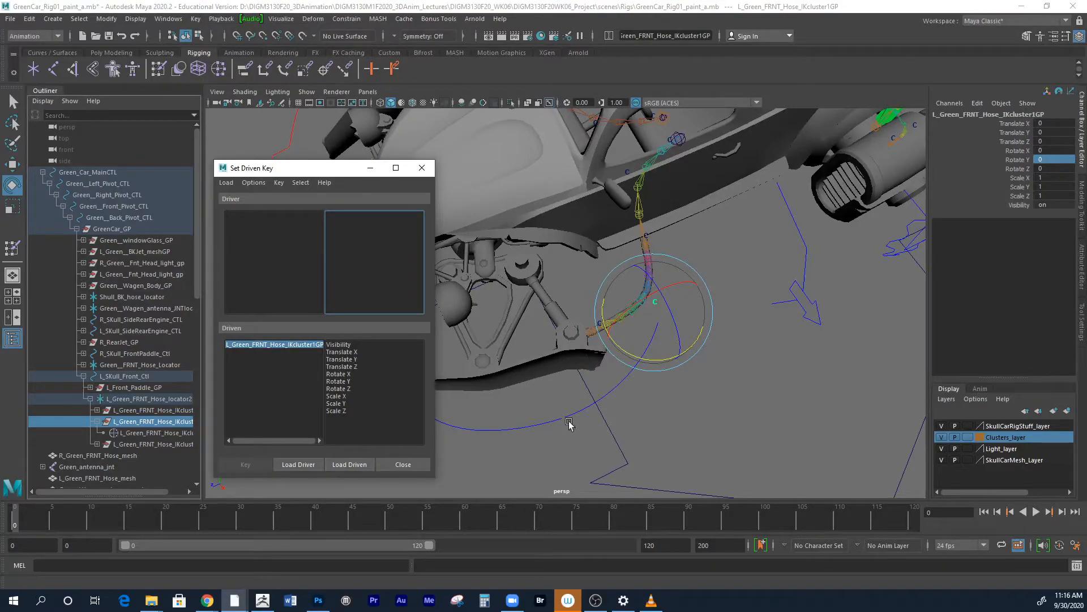
Load L_SKull_Front_Ctl as the driver and choose its Rotate Y as the driving attribute
mouse_move(561, 413)
left_mouse_down()
mouse_move(561, 438)
mouse_move(559, 425)
left_mouse_up()
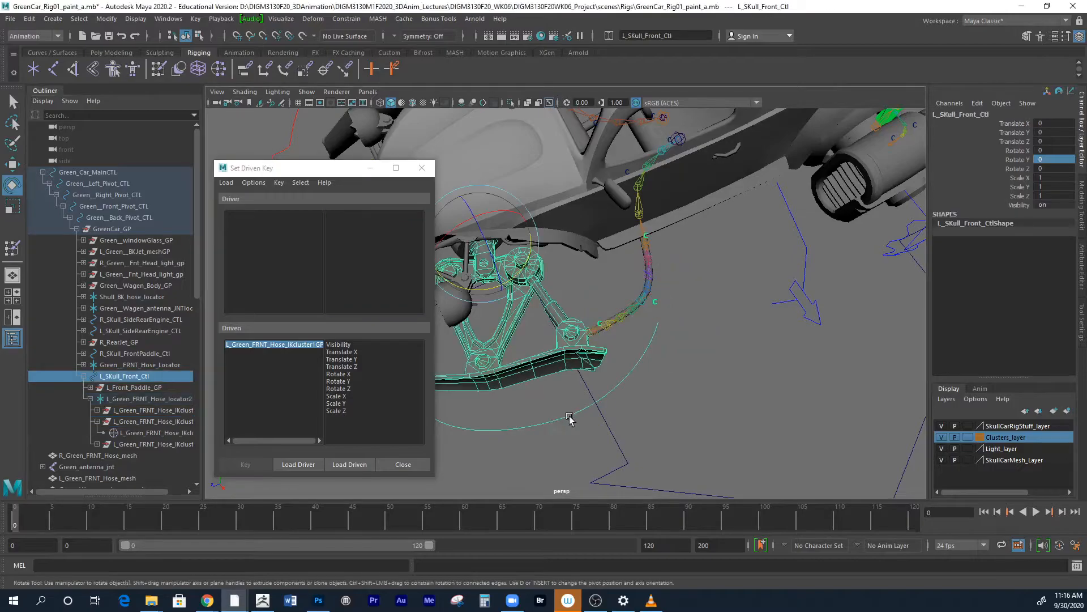
left_click(303, 465)
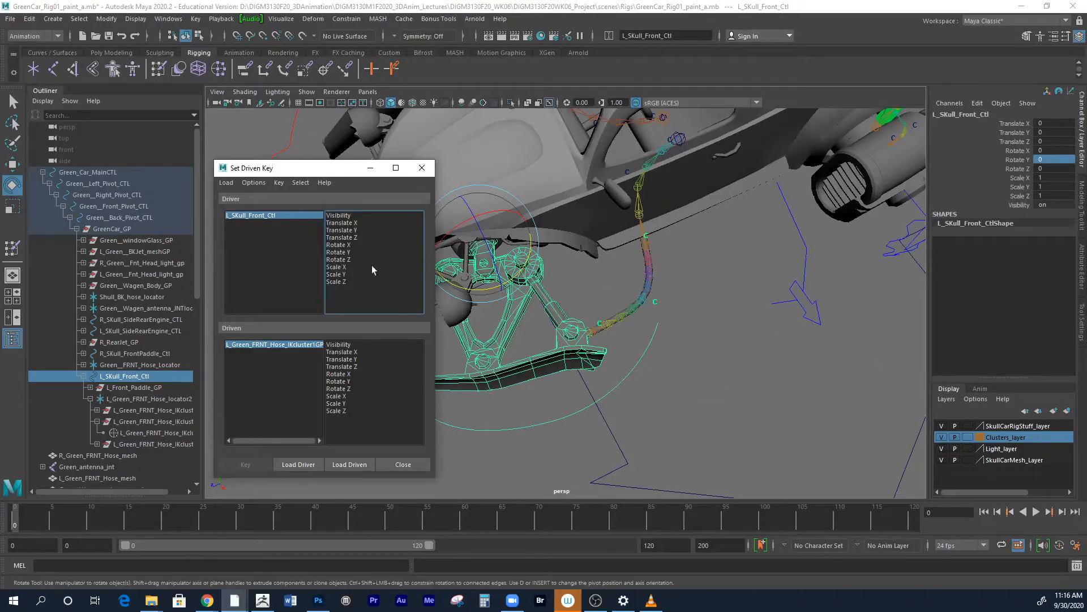
left_click_drag(514, 276, 487, 282)
key("ctrl+z")
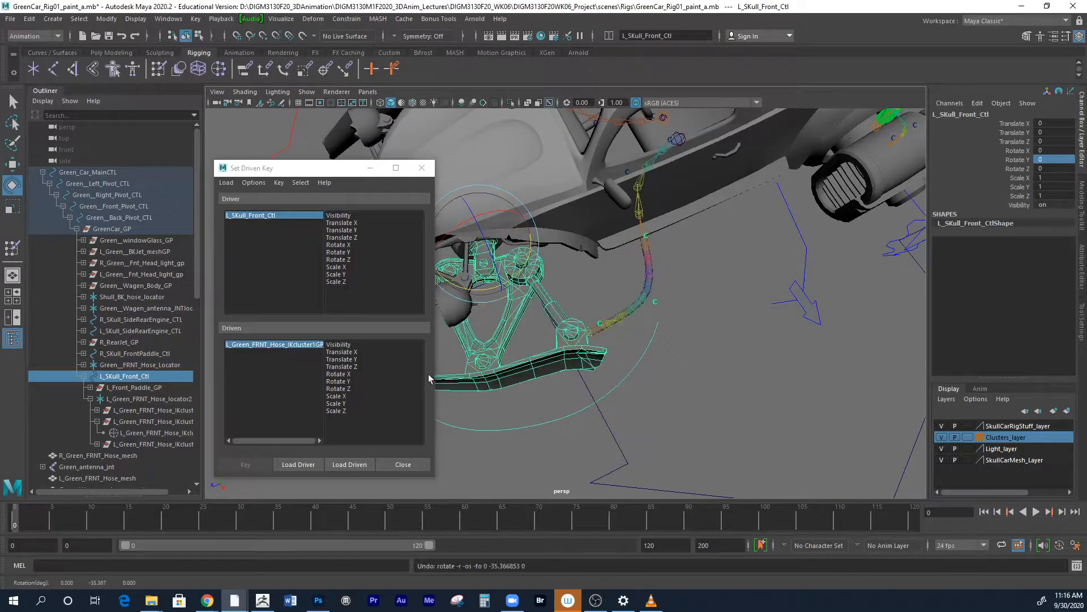
left_click(350, 230)
left_click(340, 252)
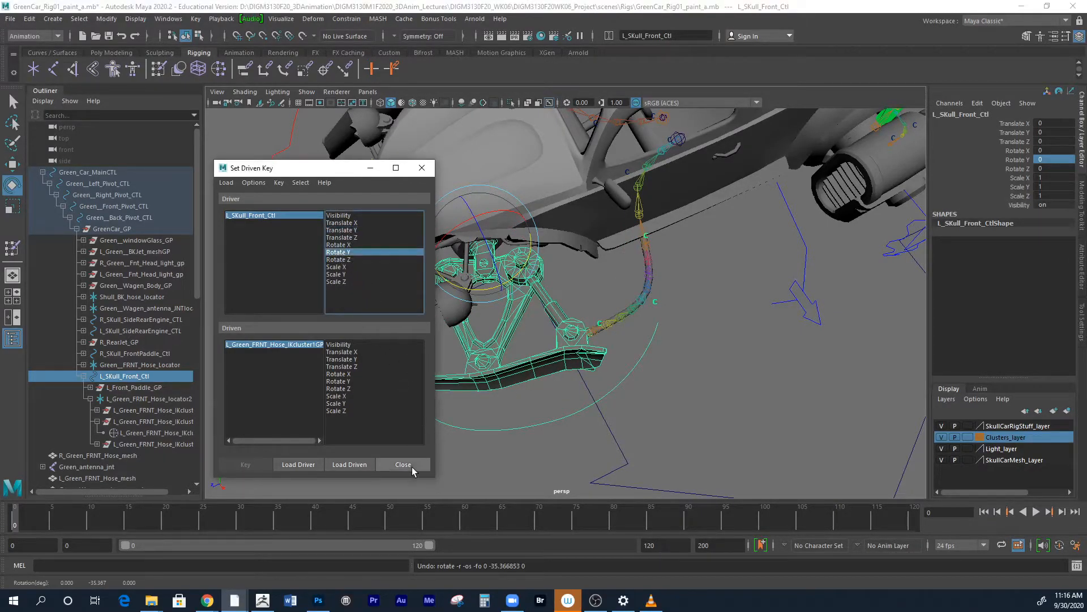
Try moving the driven hose cluster group in X and Z to see how it shapes the hose, and undo the move
left_click(312, 344)
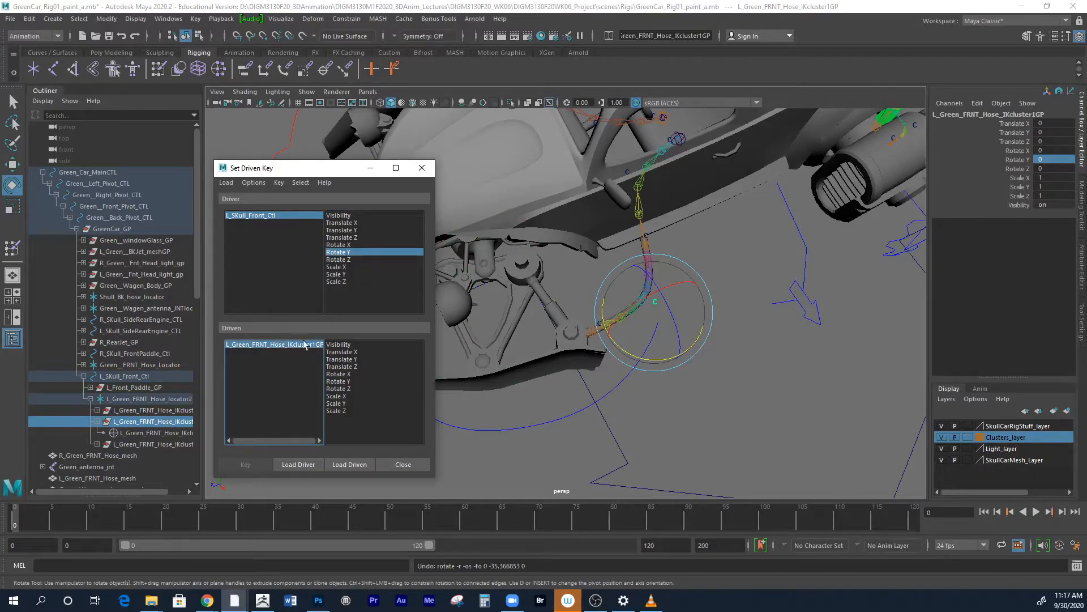
middle_click_drag(720, 417, 723, 409)
key("w")
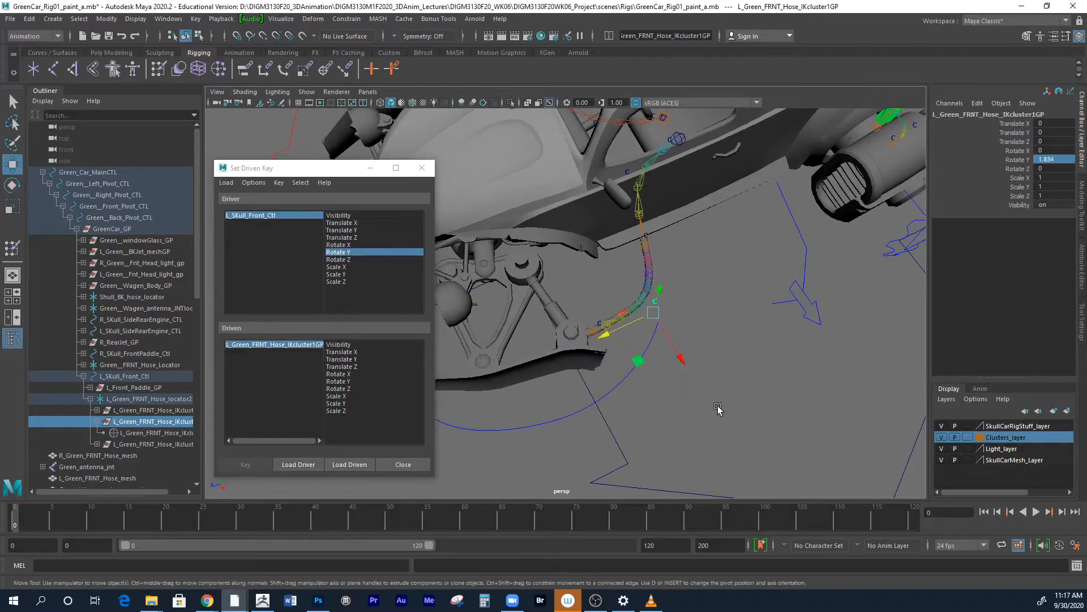
middle_click_drag(637, 364, 609, 321)
left_click_drag(608, 319, 610, 330)
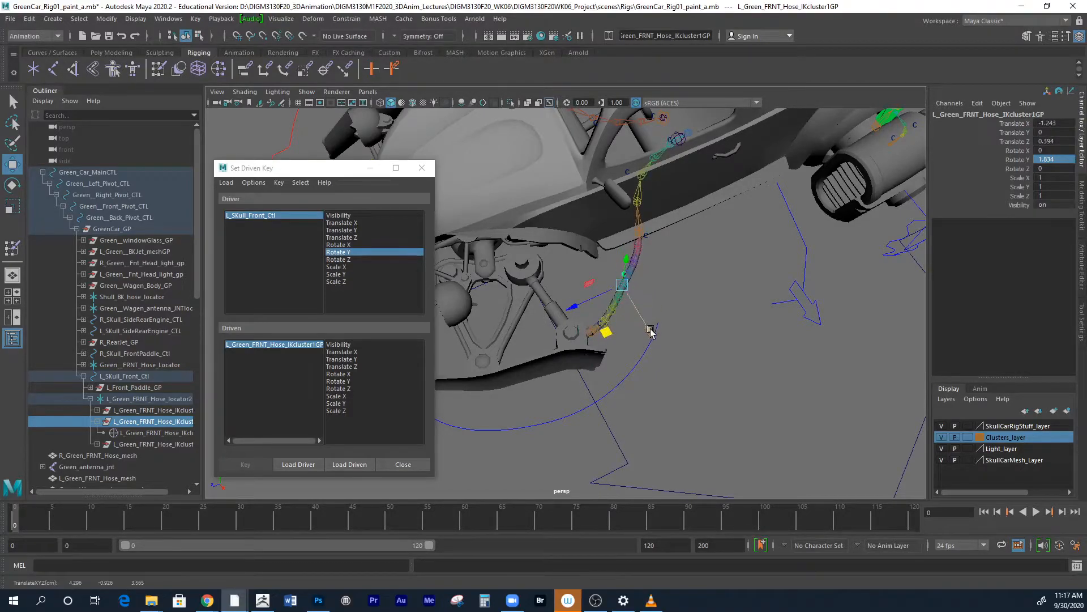
key("ctrl+z")
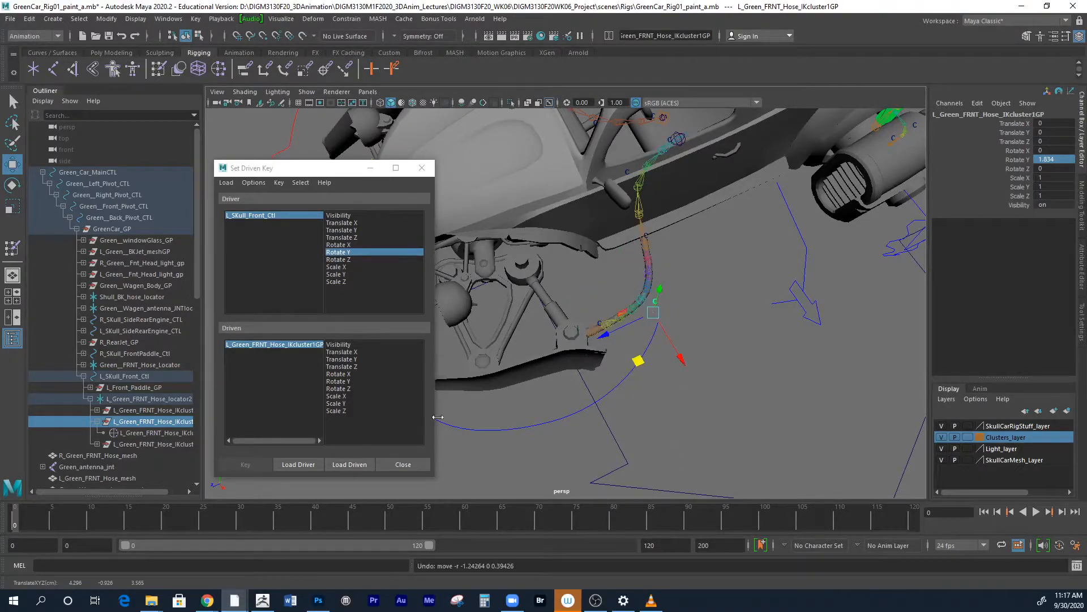
Key the cluster group's Translate X and Translate Z against the paddle control's Rotate Y at 0
left_click(356, 352)
left_click(356, 367, "ctrl")
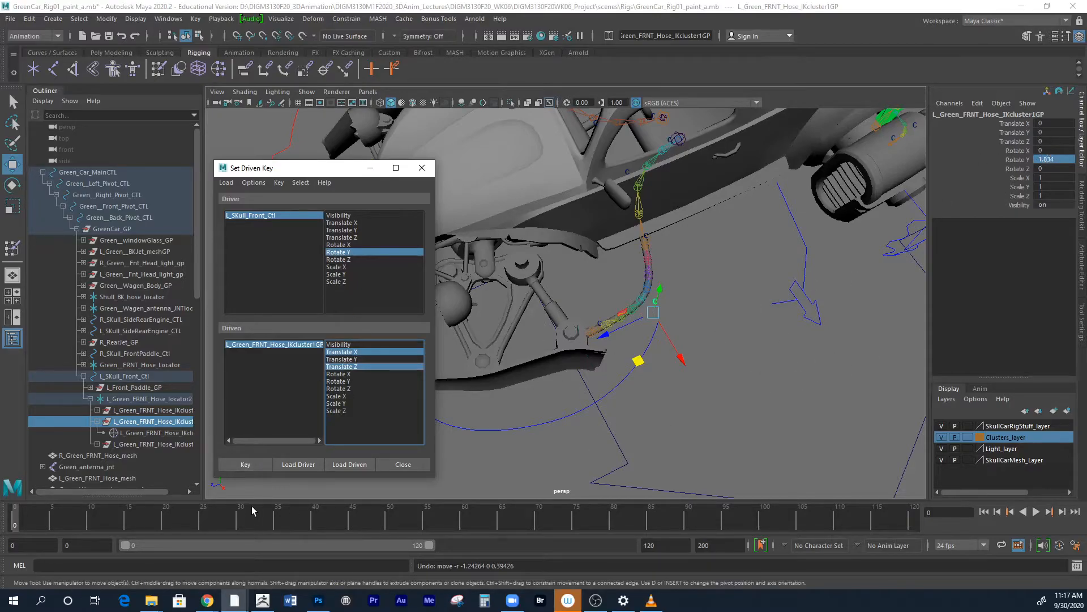
left_click(260, 463)
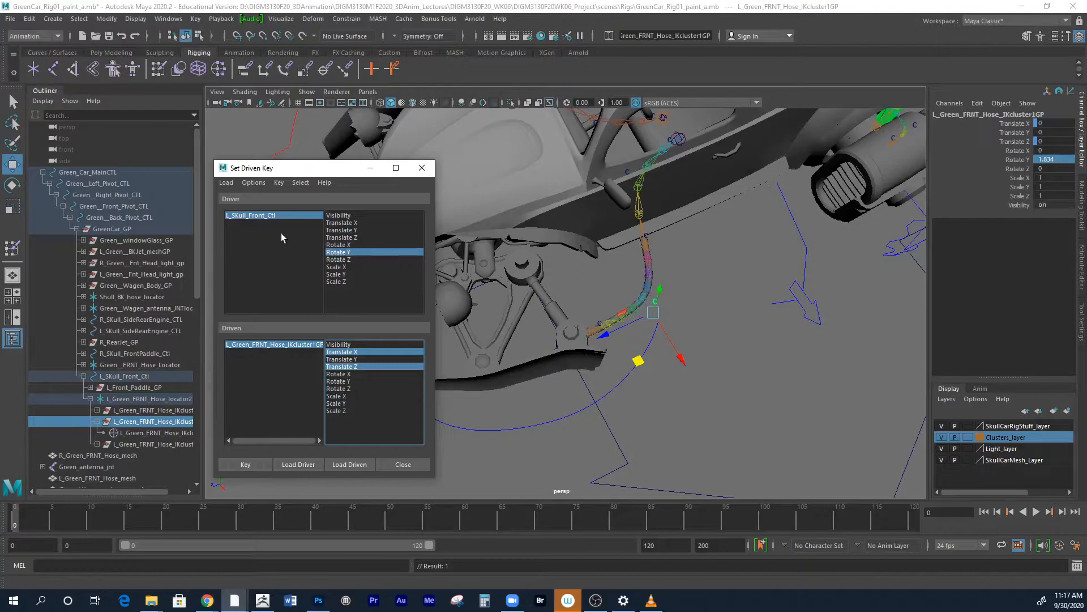
Select the driver control L_SKull_Front_Ctl and rotate it to about -39.4 degrees in Y
left_click(273, 215)
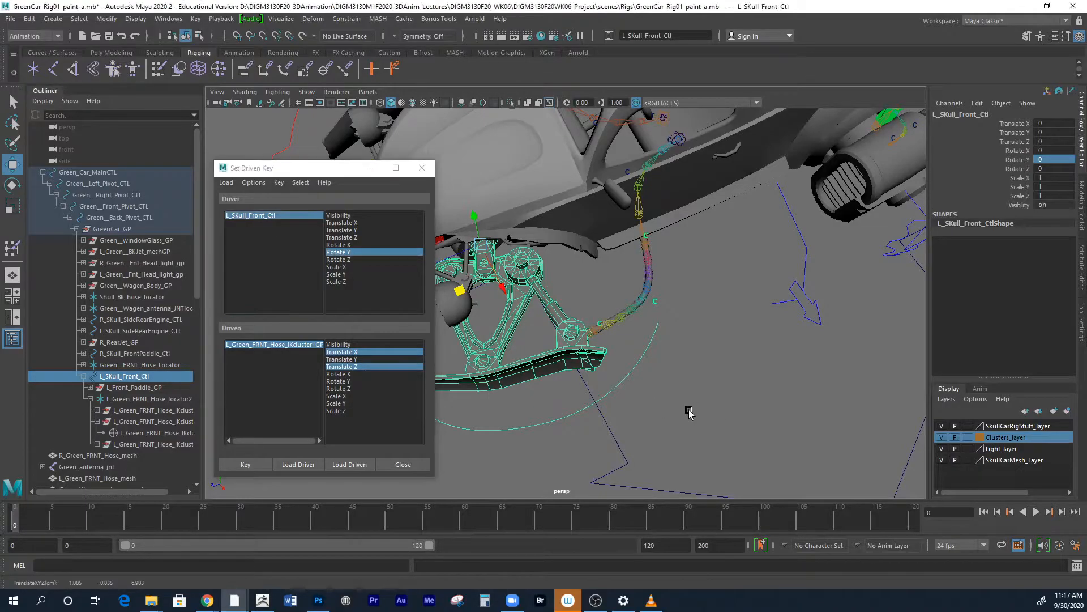
key("e")
left_click_drag(518, 271, 722, 361)
right_click_drag(722, 361, 609, 386, "alt")
middle_click_drag(711, 385, 803, 391, "alt")
left_click_drag(638, 292, 621, 347, "alt")
right_click_drag(621, 347, 691, 366, "alt")
left_click_drag(696, 367, 707, 333, "alt")
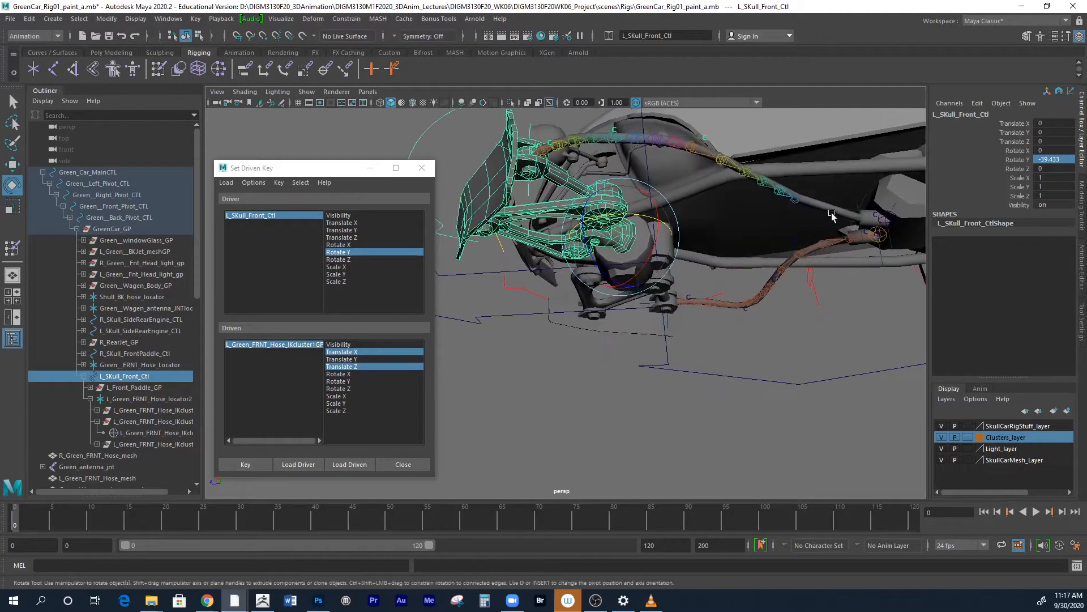
Move the driven hose cluster group to about -3.12 in X and 0.84 in Z, and key it against the paddle control's rotation
left_click_drag(850, 222, 778, 338, "alt")
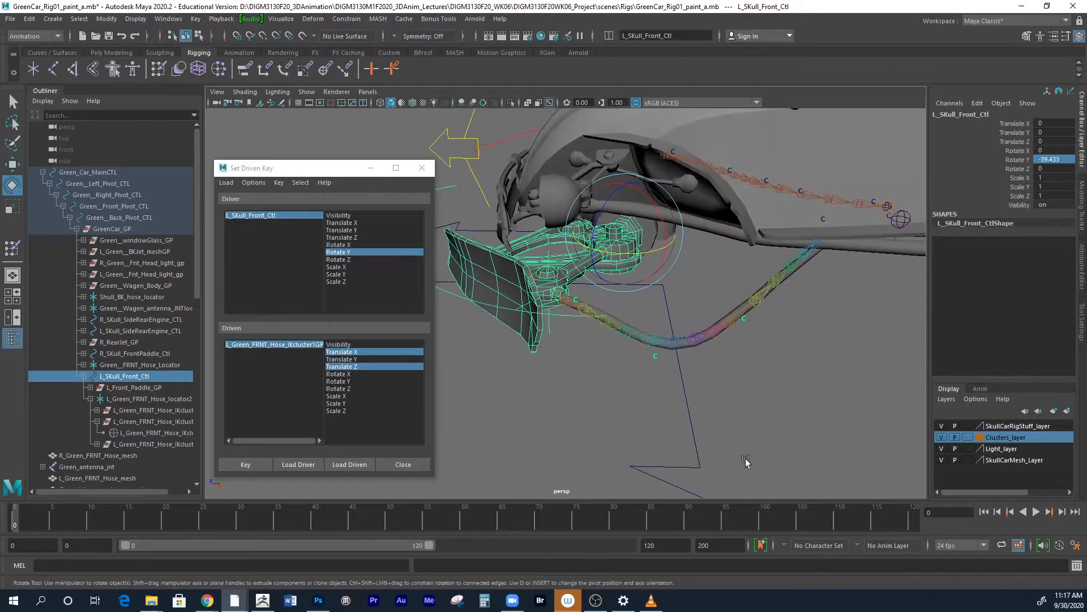
left_click_drag(542, 391, 571, 452, "alt")
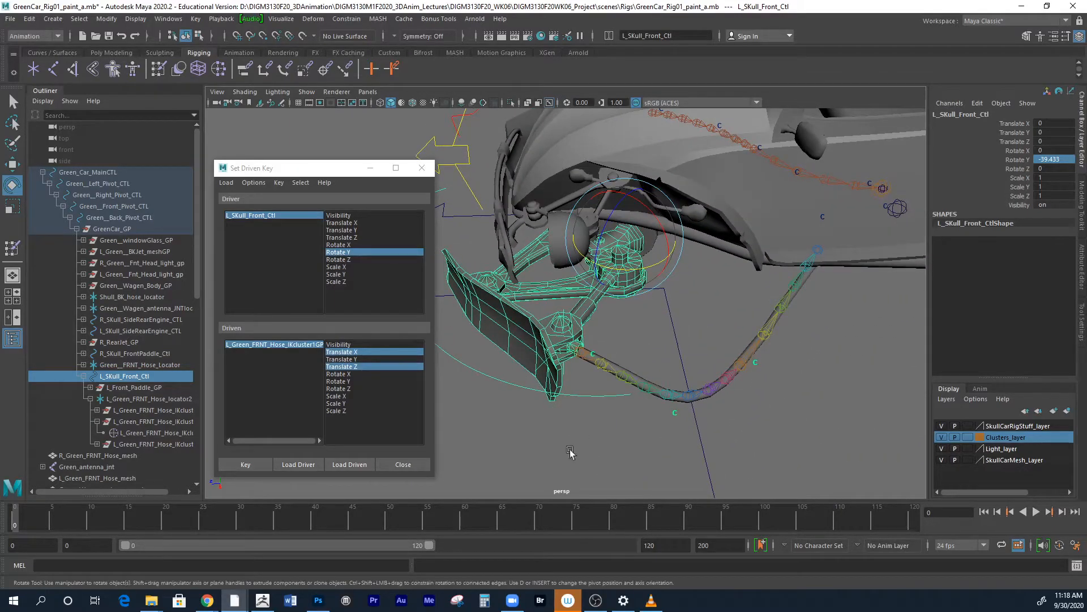
left_click(272, 343)
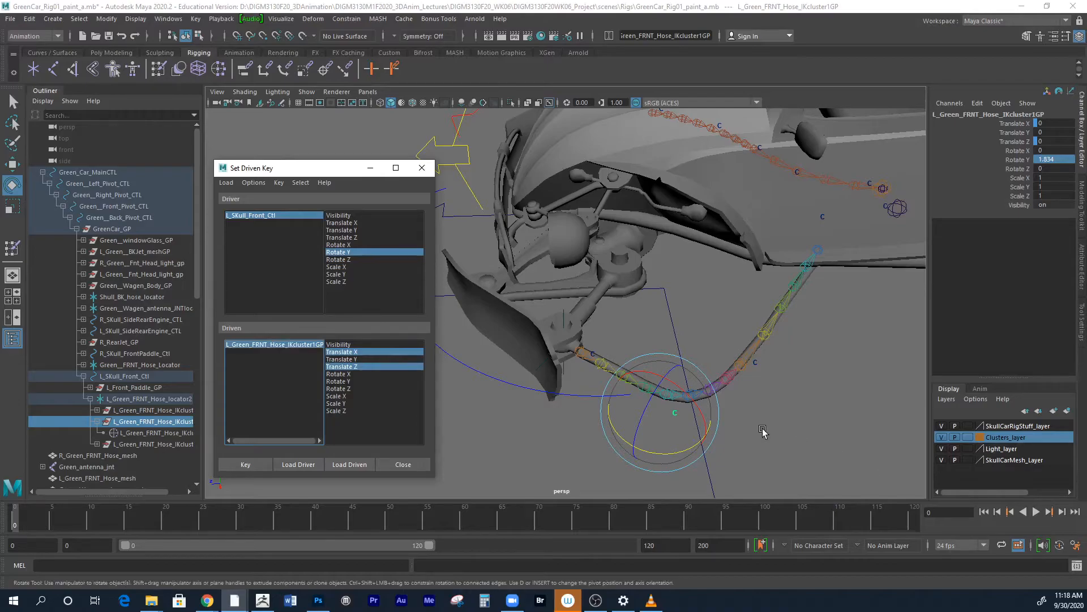
left_click(1024, 142)
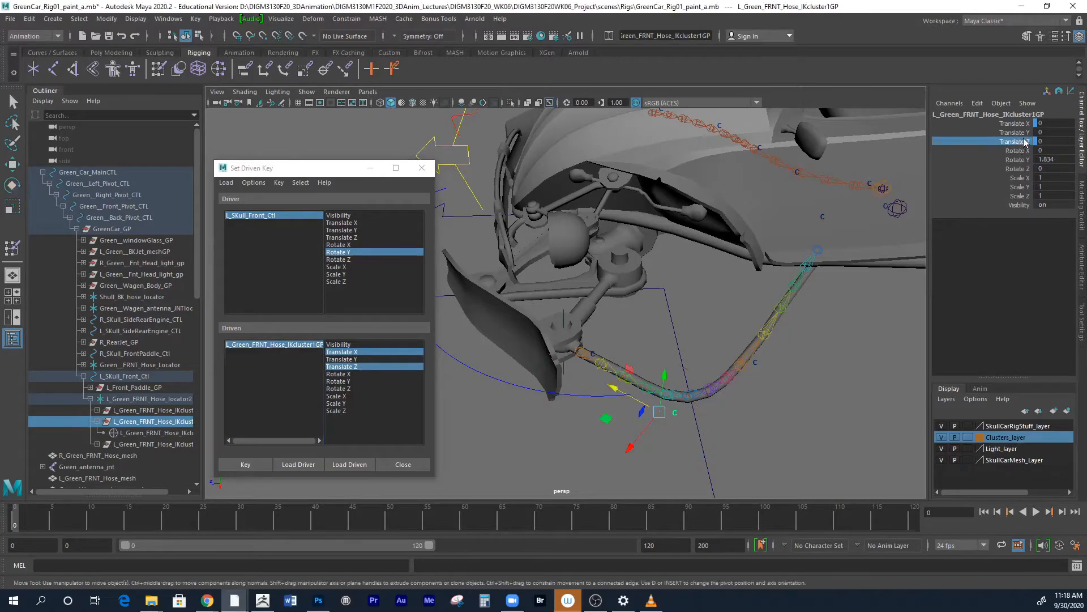
left_click(1026, 125)
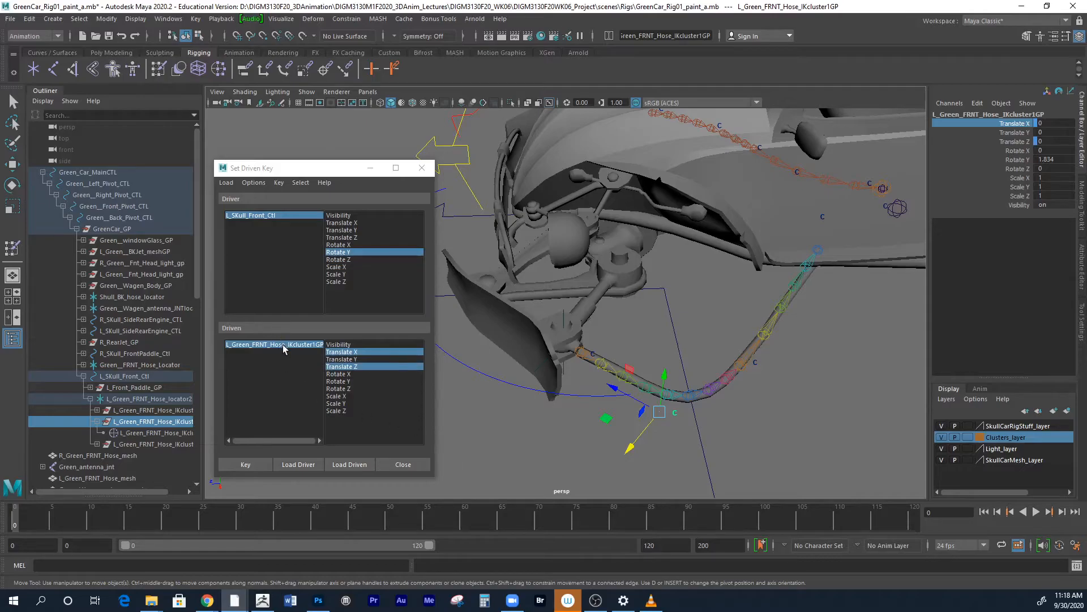
left_click_drag(607, 422, 650, 318)
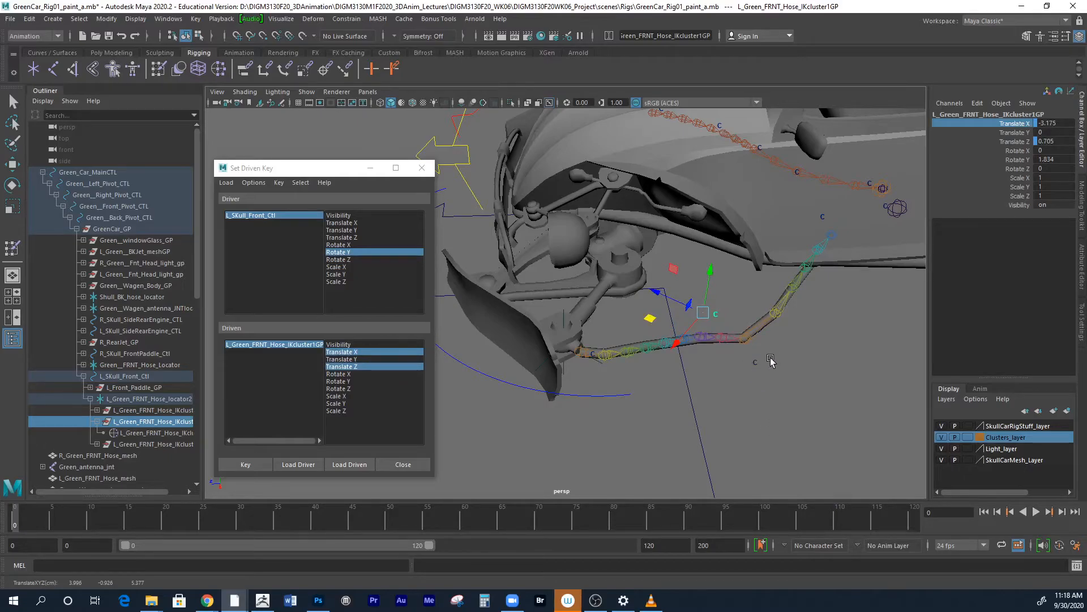
left_click_drag(651, 317, 650, 317)
left_click_drag(805, 400, 832, 357, "alt")
left_click(254, 468)
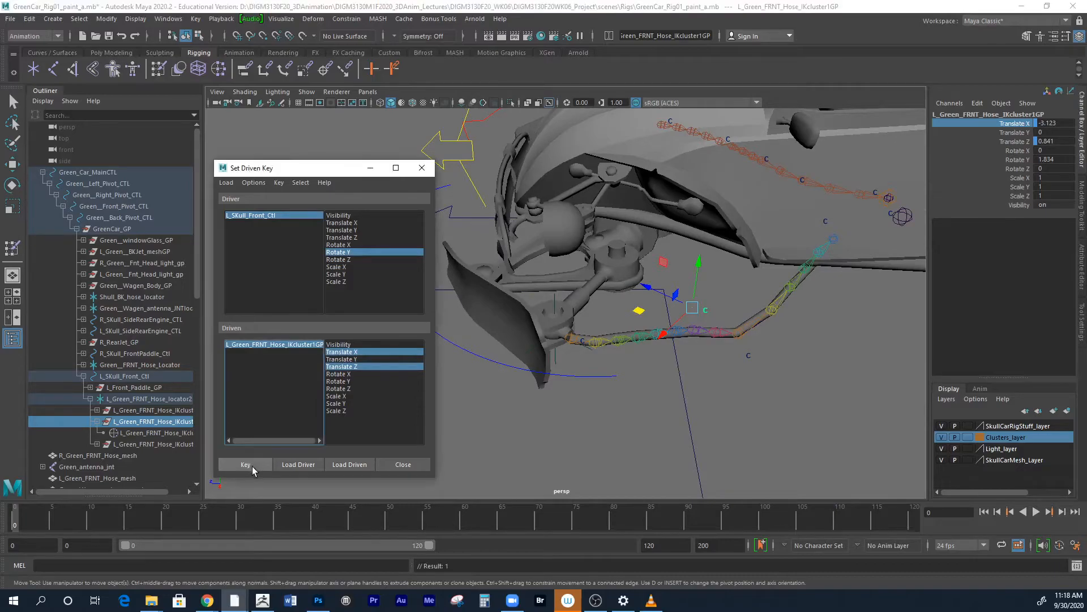
Select the driver control L_SKull_Front_Ctl and rotate it the opposite way to about 31.84 degrees in Y
left_click(277, 218)
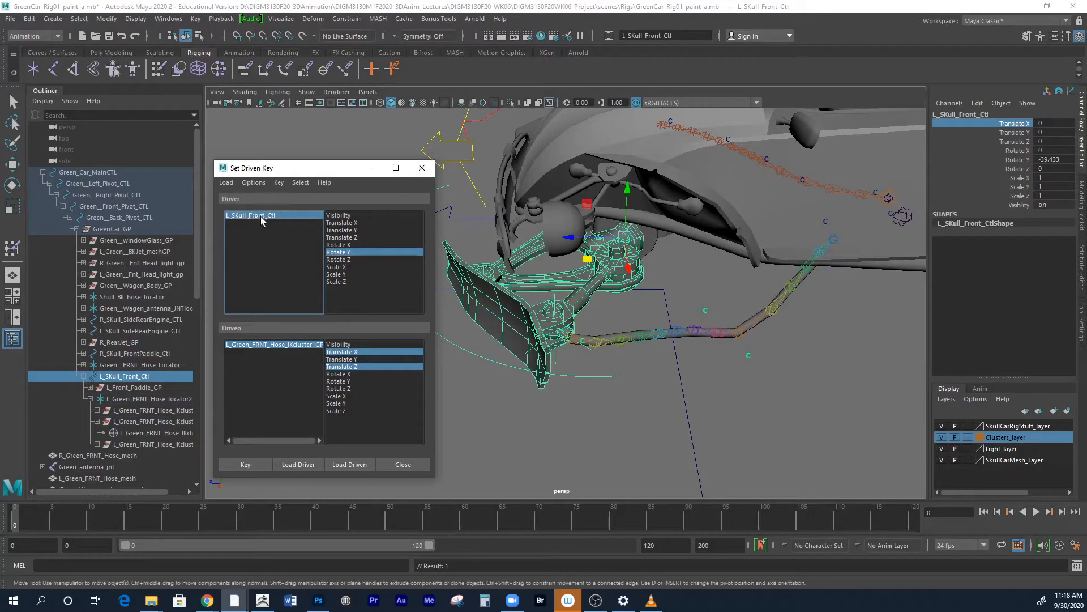
middle_click(658, 392)
key("e")
left_click_drag(625, 272, 669, 262)
left_click_drag(878, 404, 821, 408, "alt")
left_click_drag(592, 272, 617, 284)
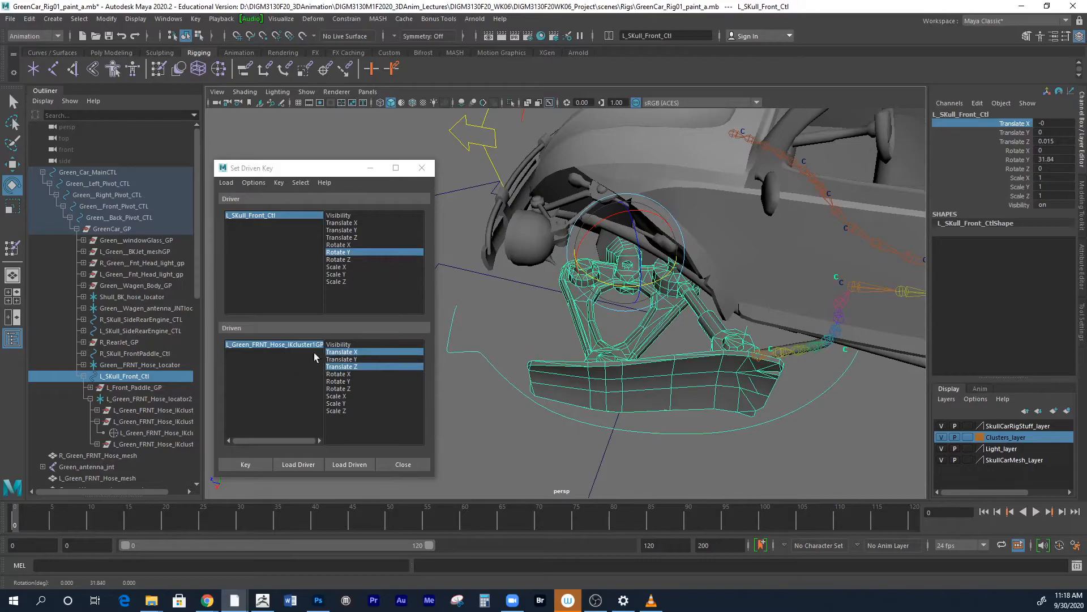
Move the driven hose cluster group to about -1.32 in X and 0.75 in Z, and key it for this paddle rotation
left_click(290, 348)
left_click_drag(776, 458, 726, 408, "alt")
middle_click_drag(727, 408, 724, 497, "alt")
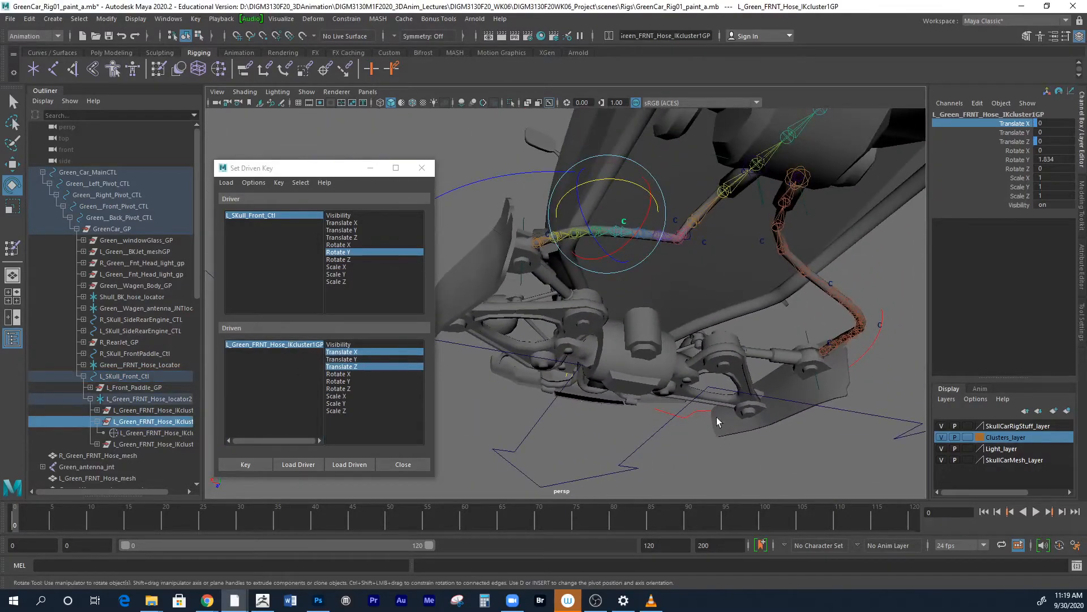
key("w")
left_click_drag(687, 338, 739, 290, "alt")
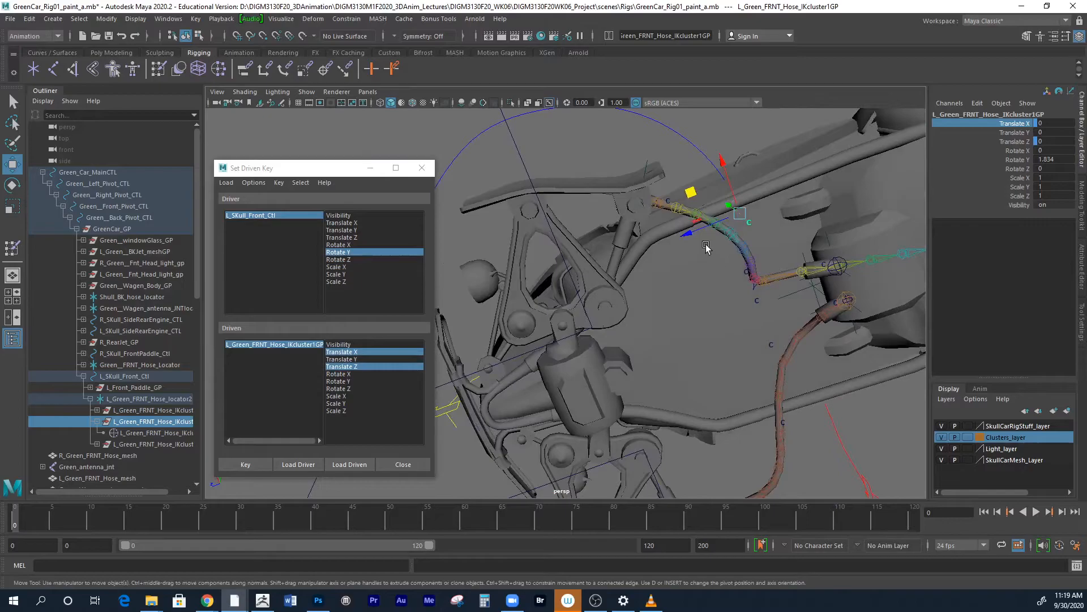
left_click_drag(686, 237, 685, 208)
left_click_drag(662, 285, 649, 280, "alt")
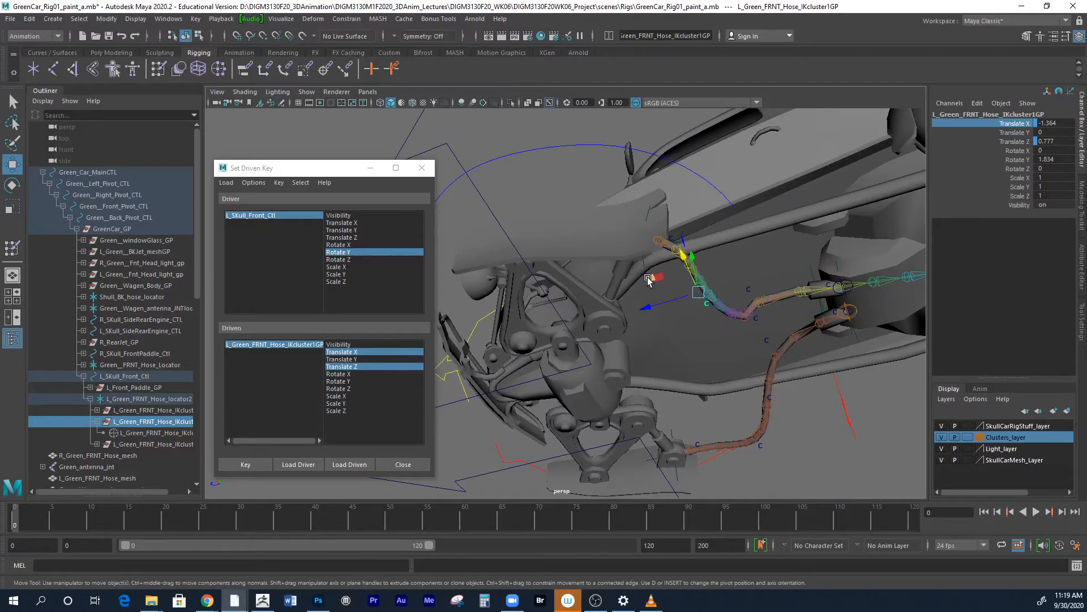
left_click_drag(648, 277, 639, 425)
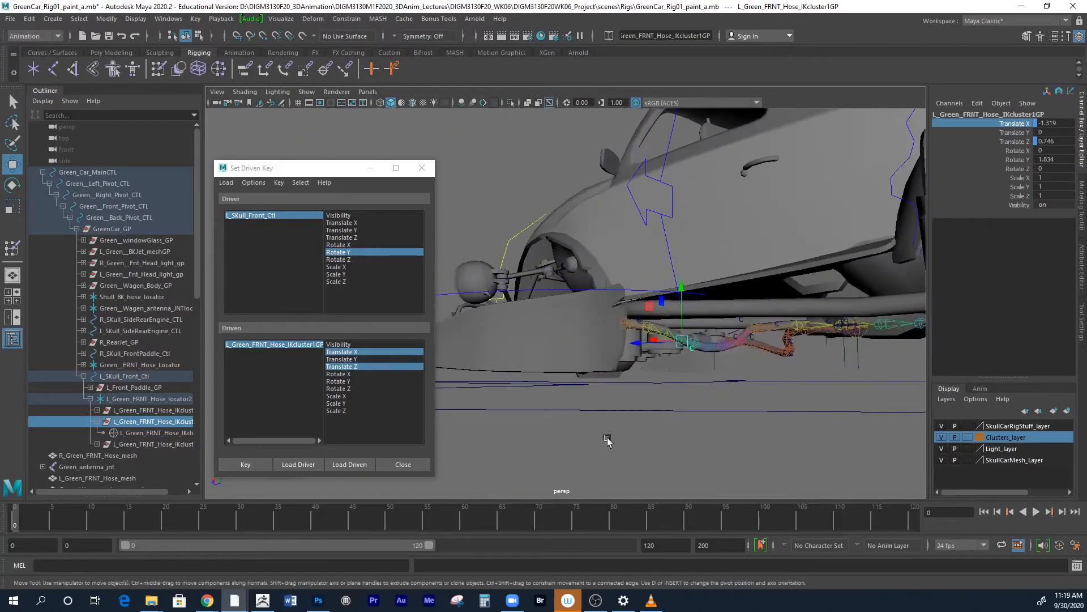
left_click(257, 467)
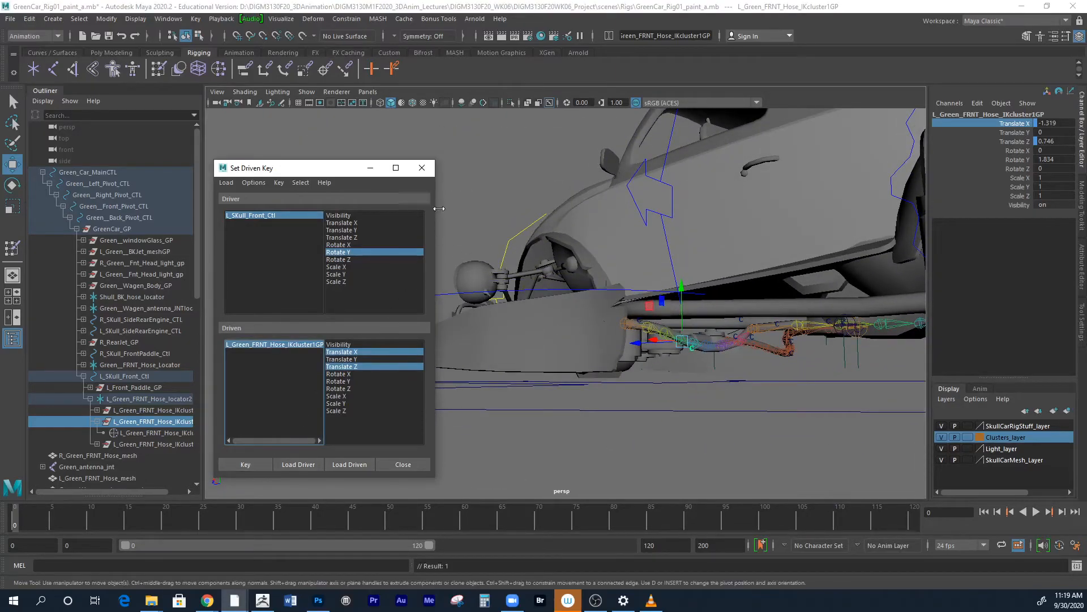
Try rotating the driver control L_SKull_Front_Ctl in Y to test how the hose follows, and undo the rotation
left_click(272, 210)
left_click_drag(791, 376, 661, 381, "alt")
key("e")
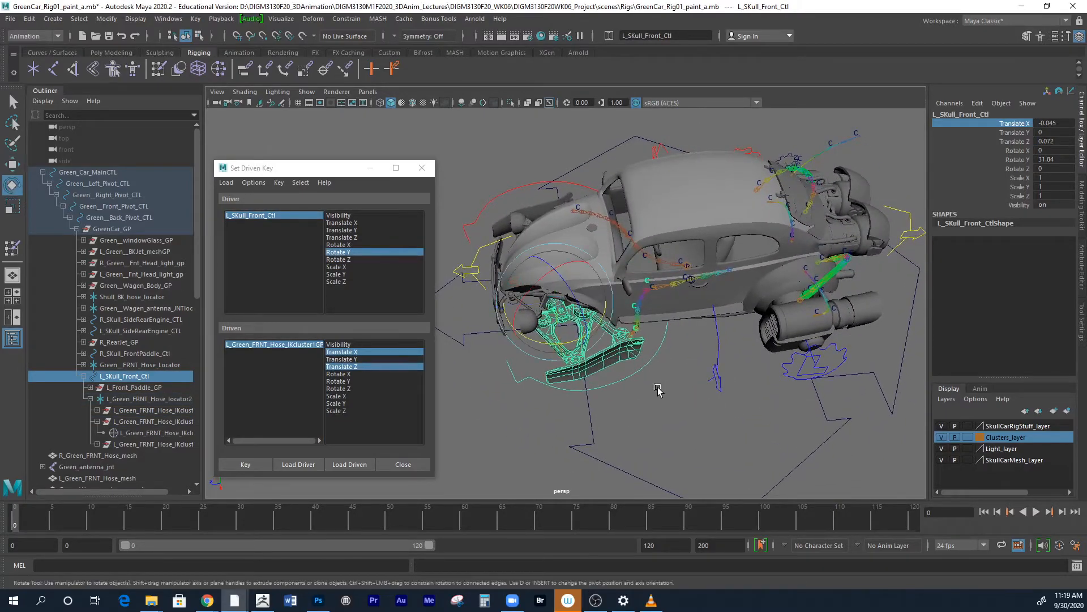
left_click_drag(567, 342, 555, 308)
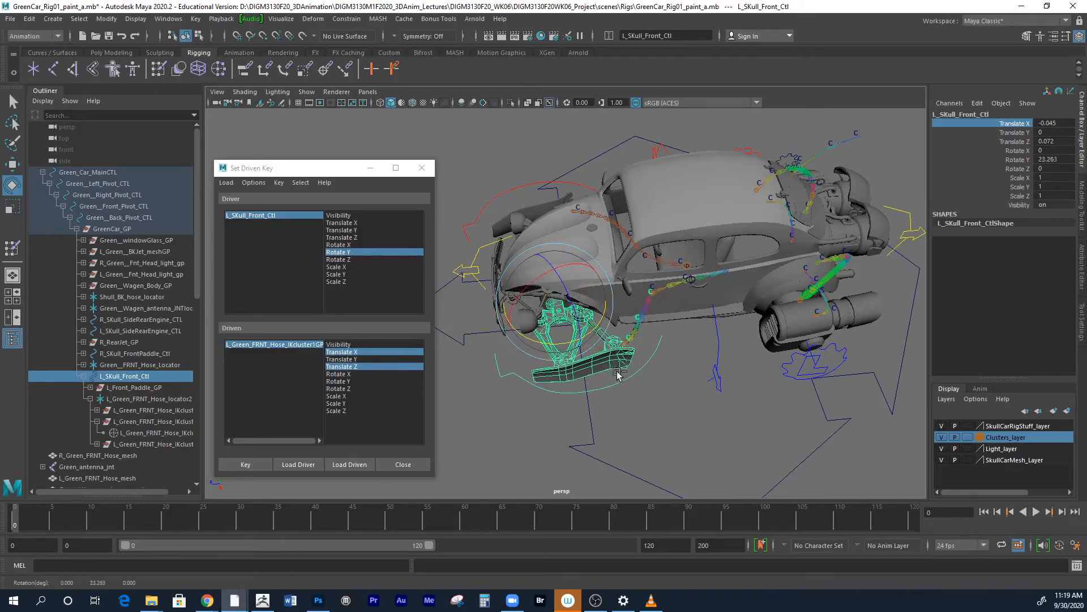
key("ctrl+z")
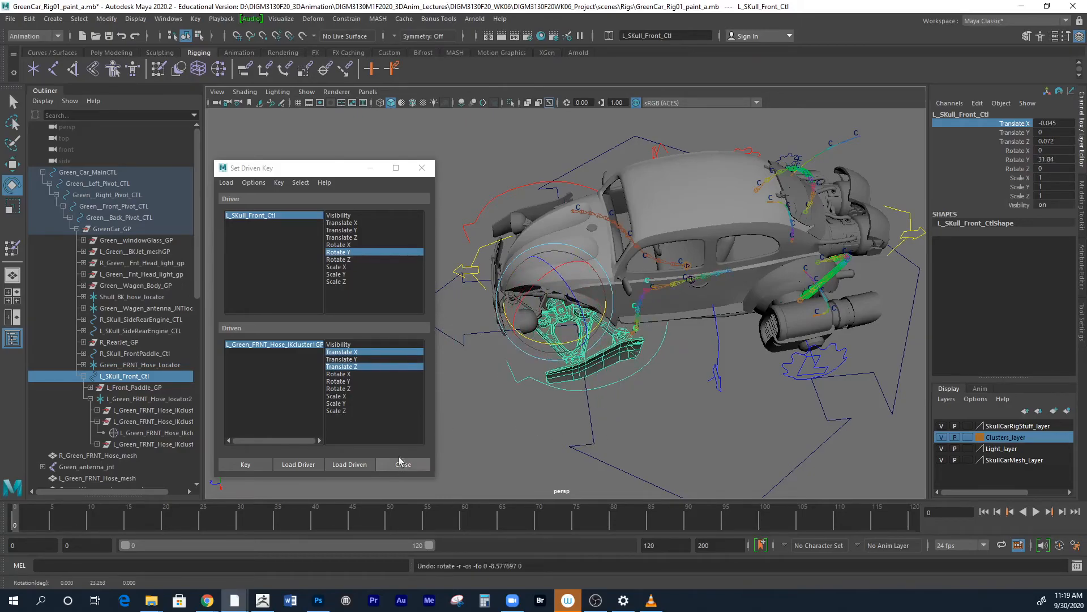
Close the Set Driven Key window and reset the left front paddle control's Rotate Y to 0
left_click(397, 463)
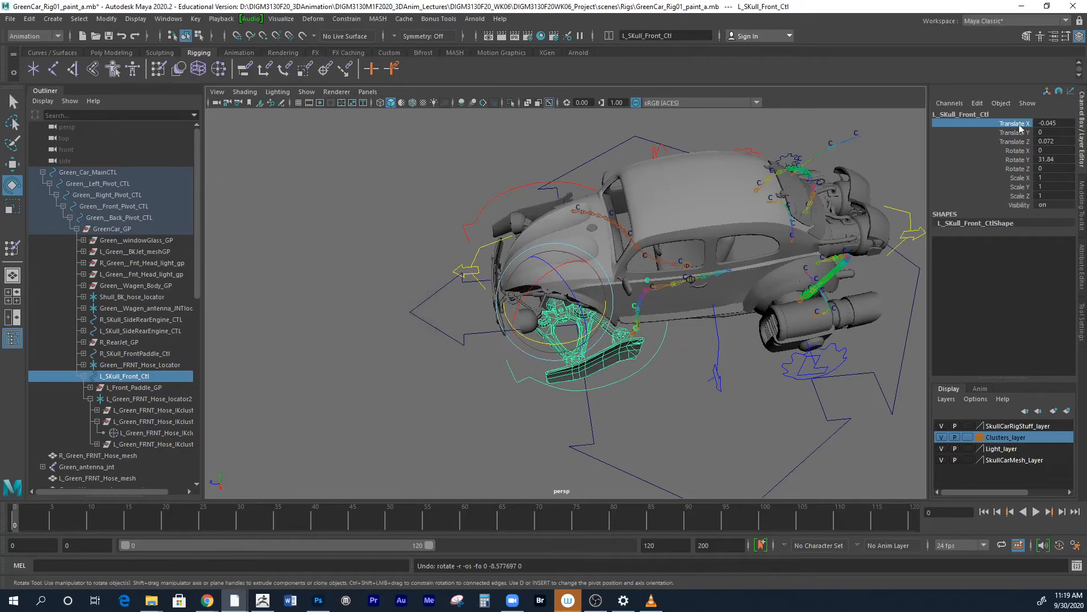
left_click(531, 378)
left_click(540, 386)
double_click(1059, 159)
type("0")
key("Return")
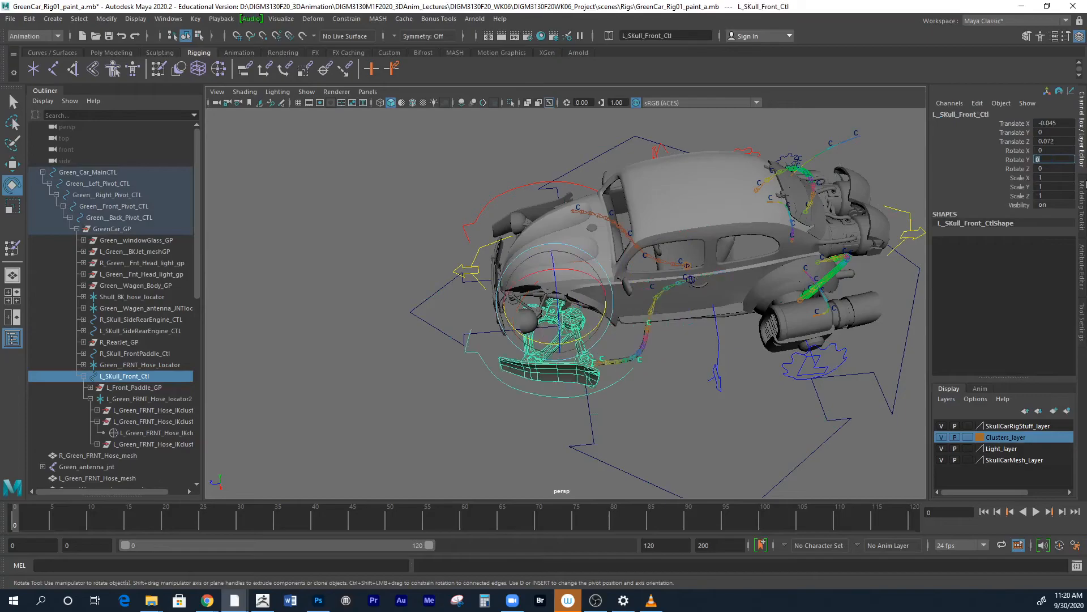
Reset the left front paddle control's Translate X and Translate Z to 0
double_click(1067, 123)
left_click(1066, 141, "ctrl")
type("0")
key("Return")
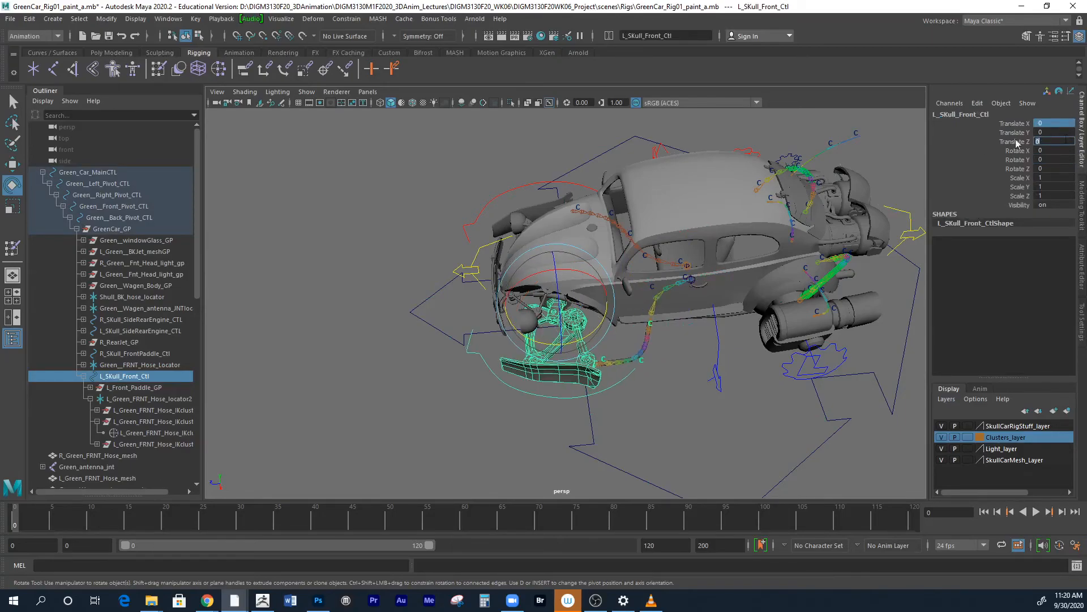
mouse_move(614, 398)
left_mouse_down("alt")
mouse_move(666, 315)
mouse_move(739, 335)
mouse_move(715, 384)
mouse_move(595, 389)
mouse_move(613, 395)
left_mouse_up("alt")
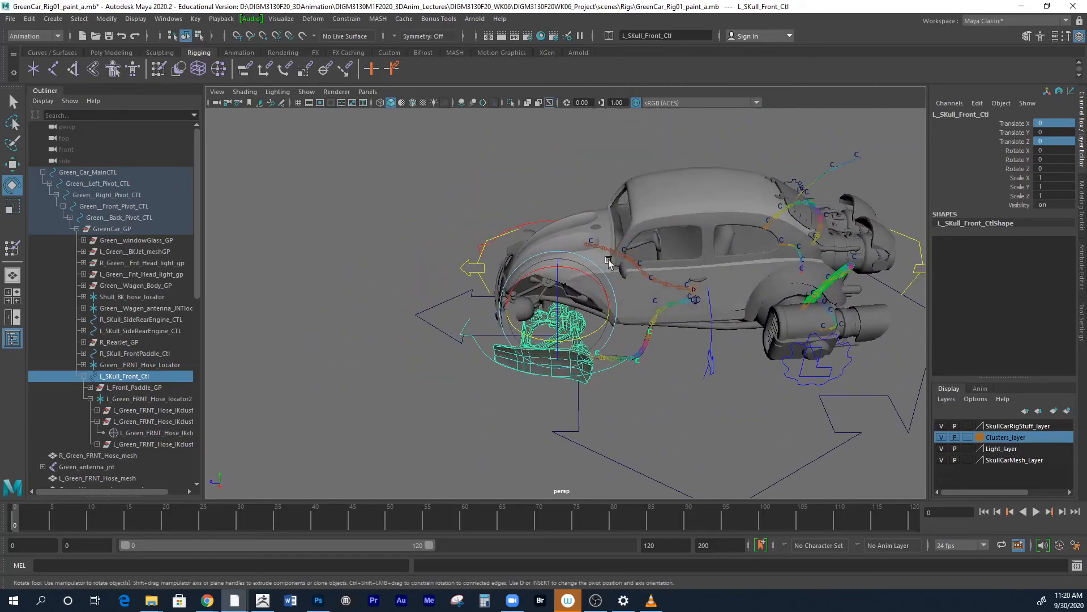